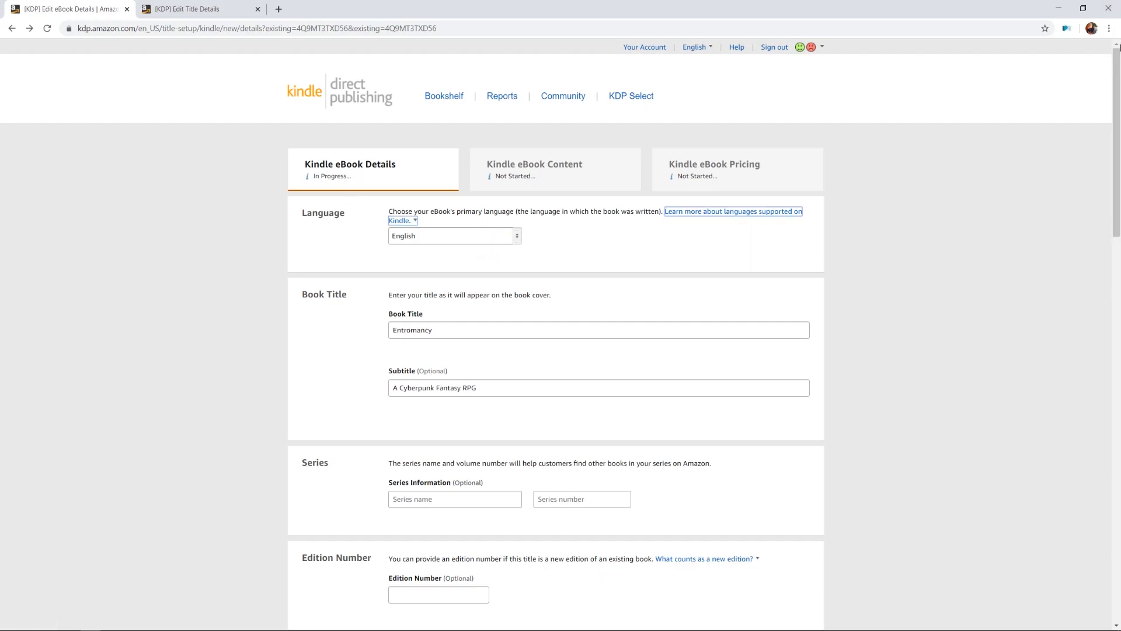
Review the eBook details form down to the Contributors section and view the available contributor roles
drag(1120, 85, 1120, 121)
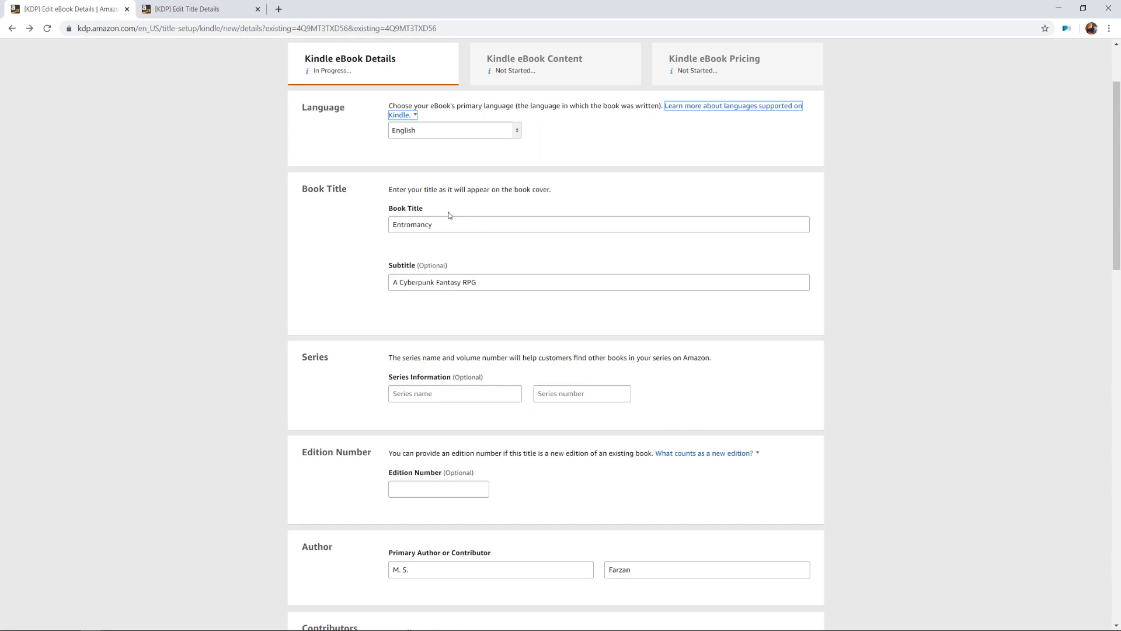
scroll(460, 237, down, 2)
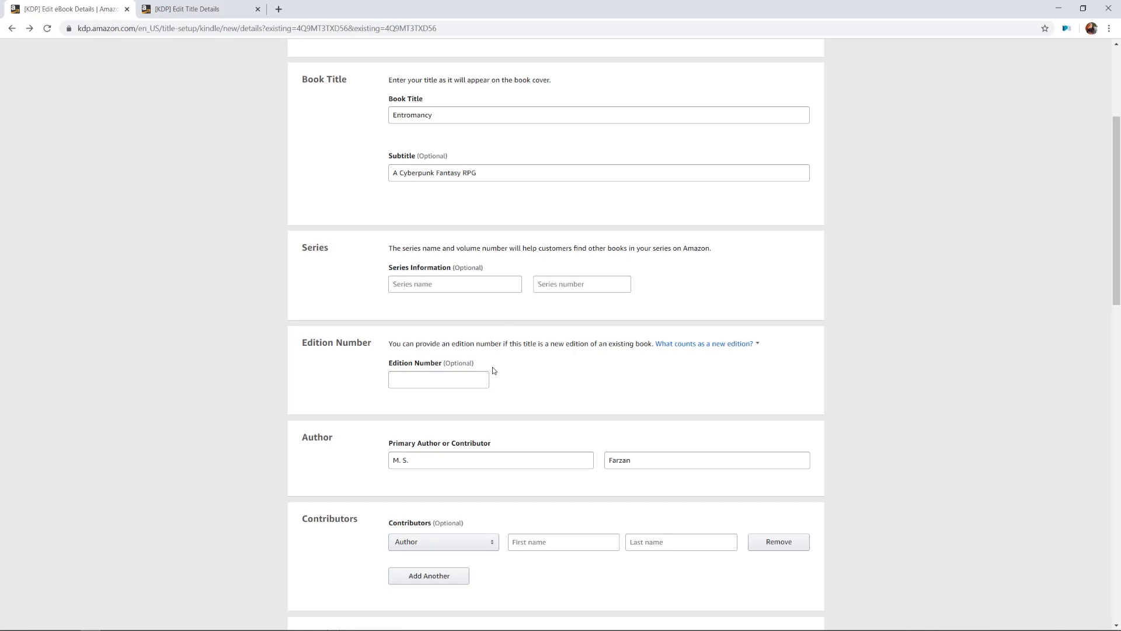
scroll(492, 367, down, 3)
scroll(485, 381, down, 1)
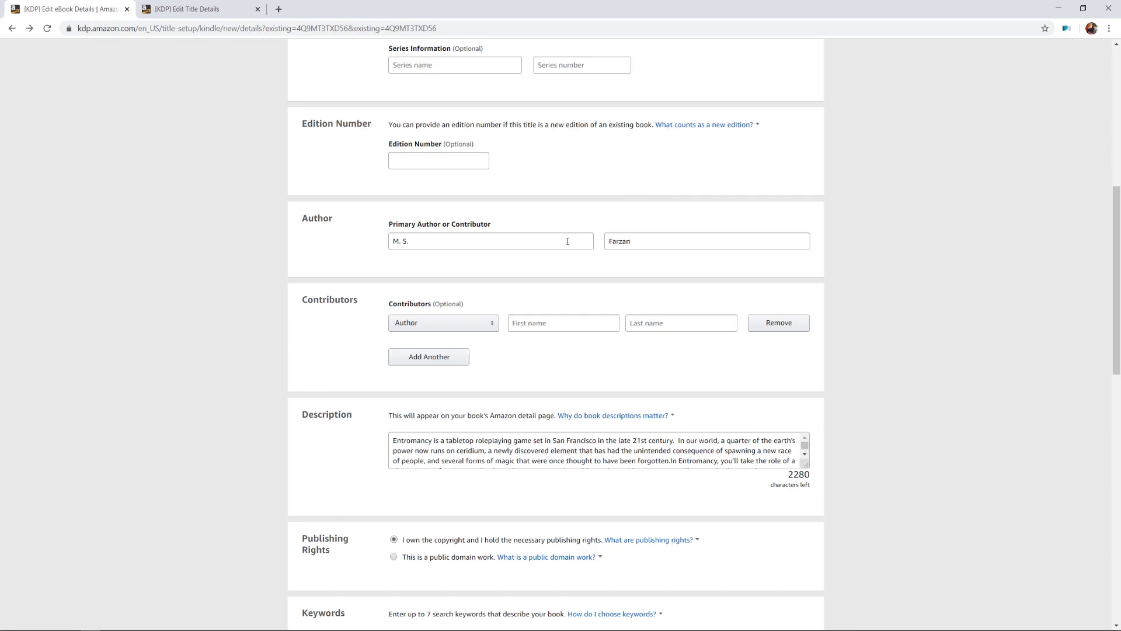
click(492, 324)
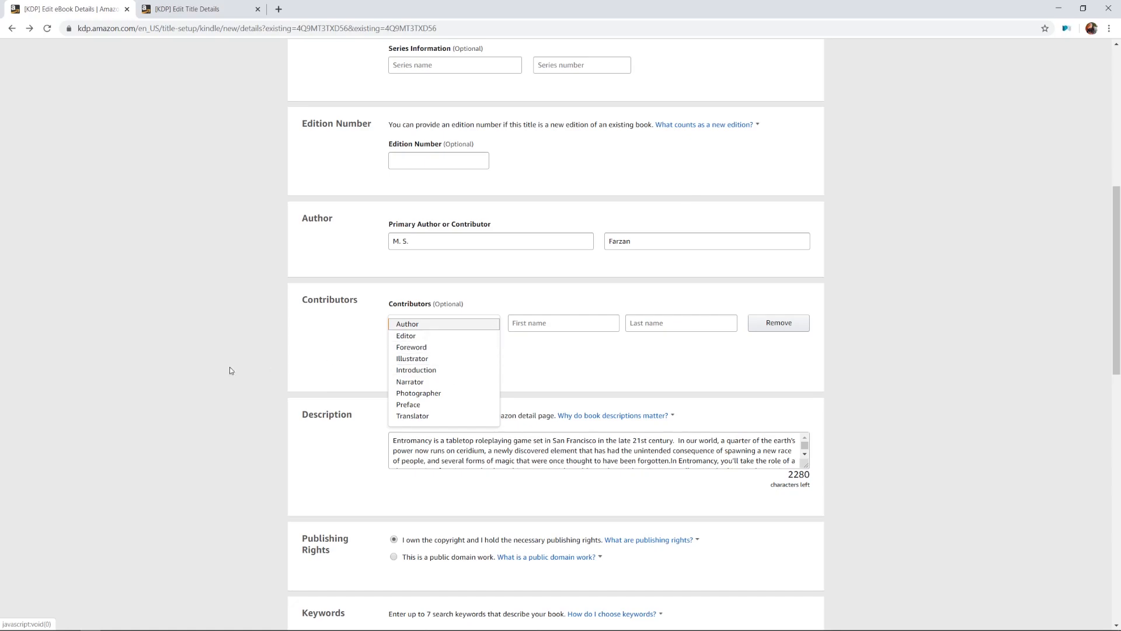
click(316, 374)
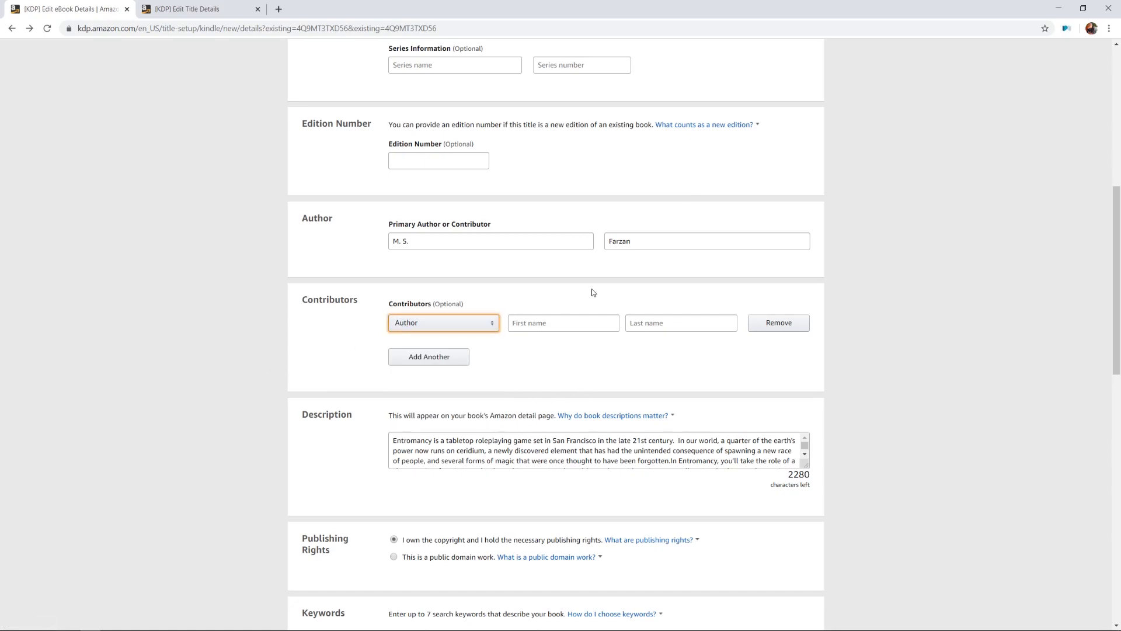
Look up the form's explanation of why book descriptions matter
scroll(1119, 127, down, 1)
scroll(1119, 128, down, 3)
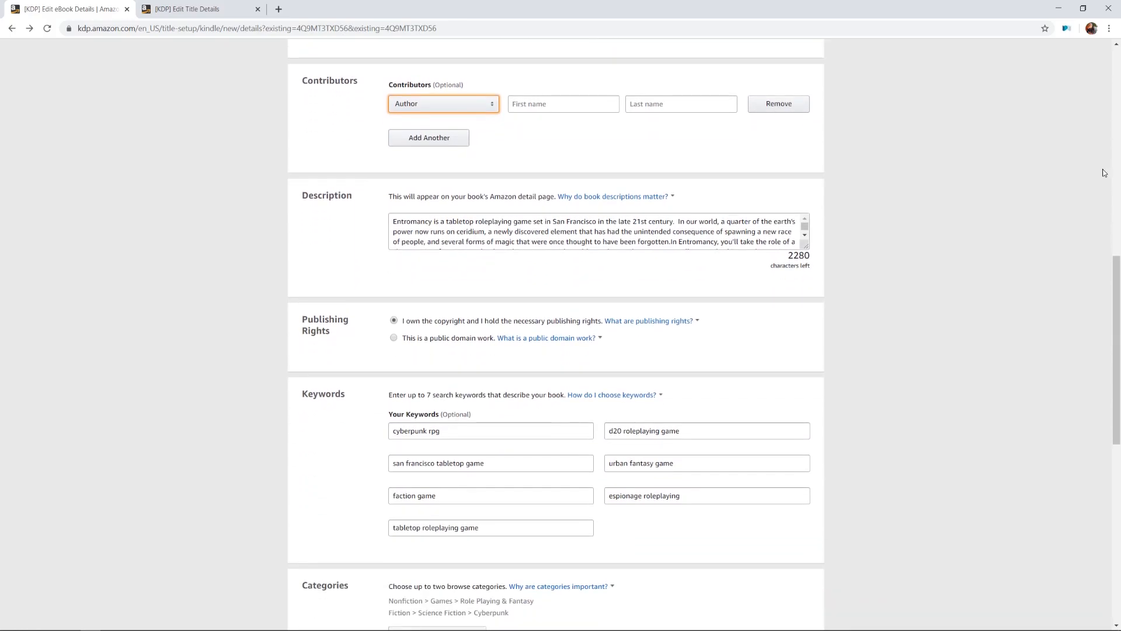
click(604, 202)
click(321, 234)
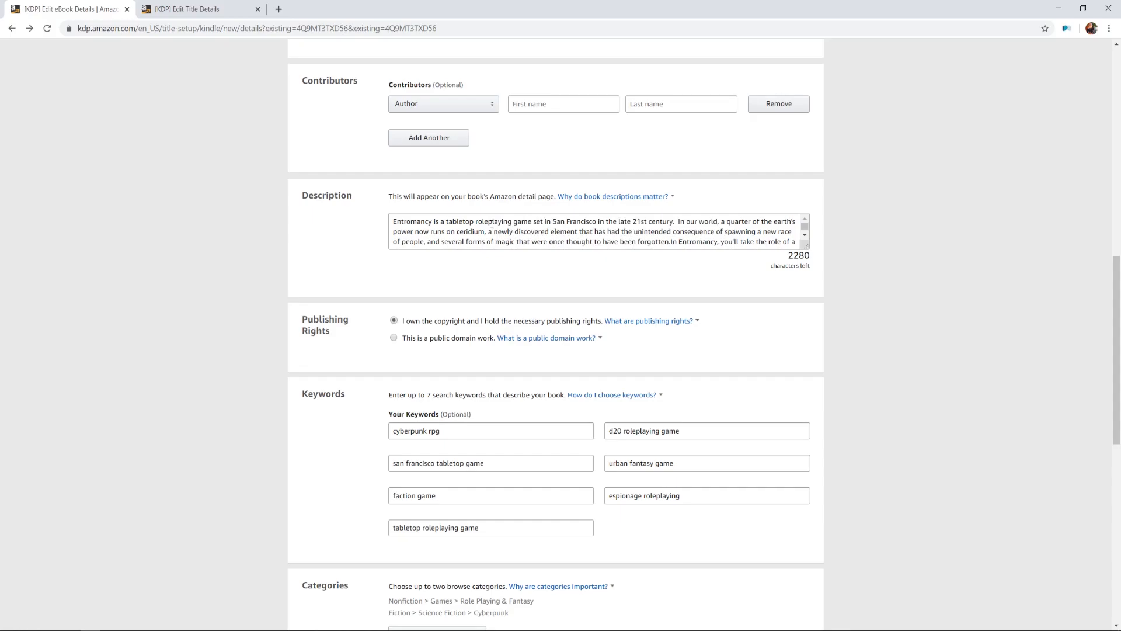
Open nightpathpub.com/books in a new tab, follow its Amazon purchase link for Entromancy, and expand the book's full description
key(ctrl+t)
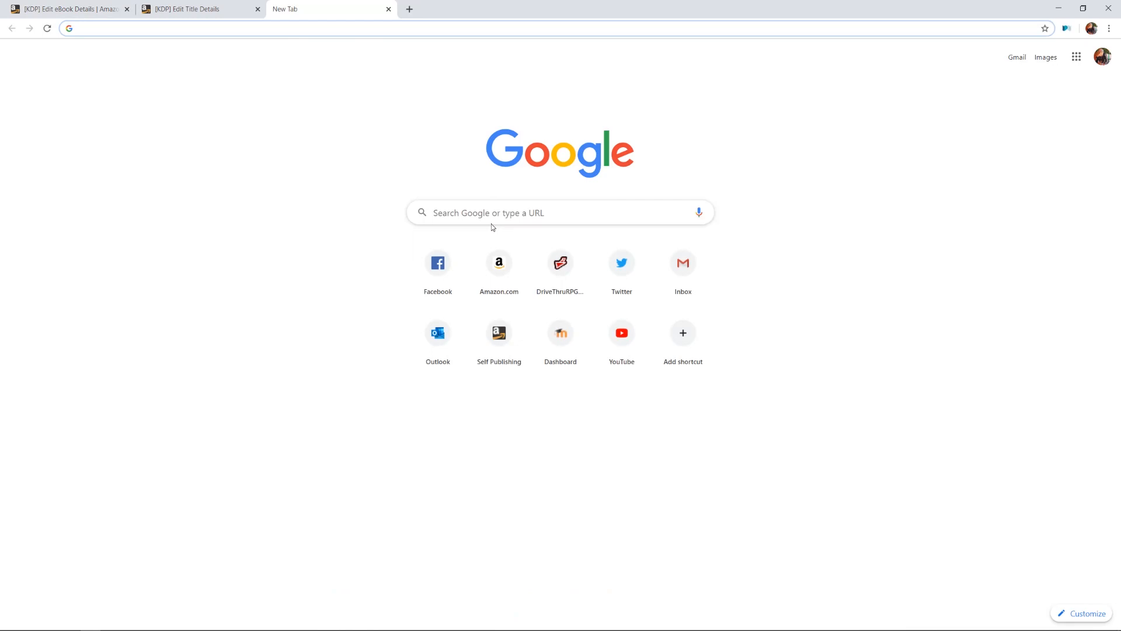
text(nightpathpub.com/books)
key(Return)
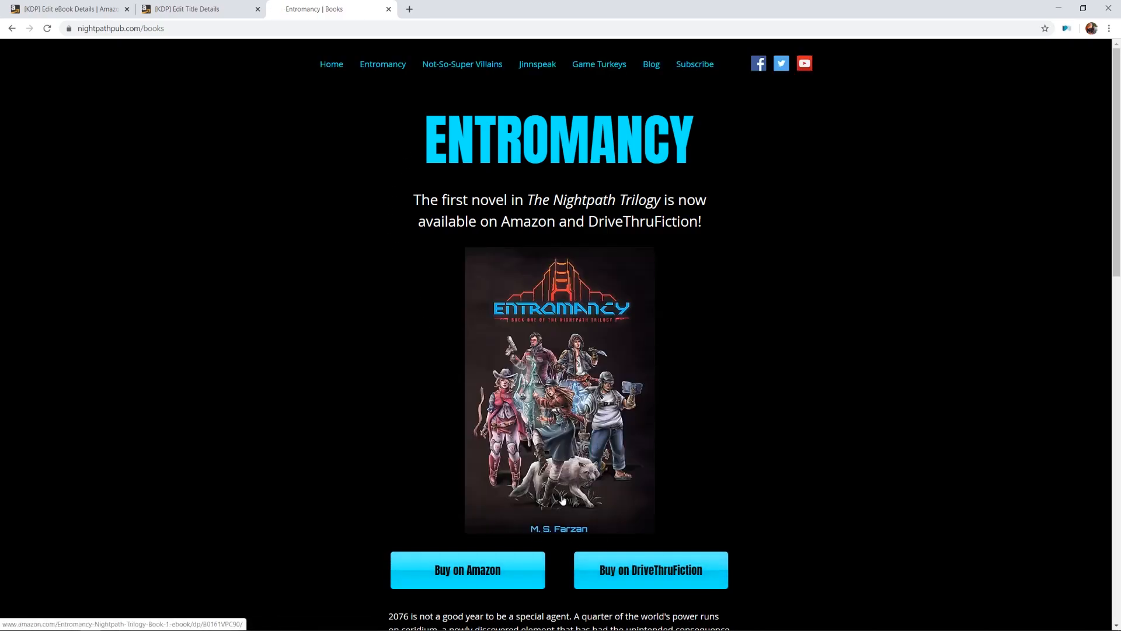
click(467, 569)
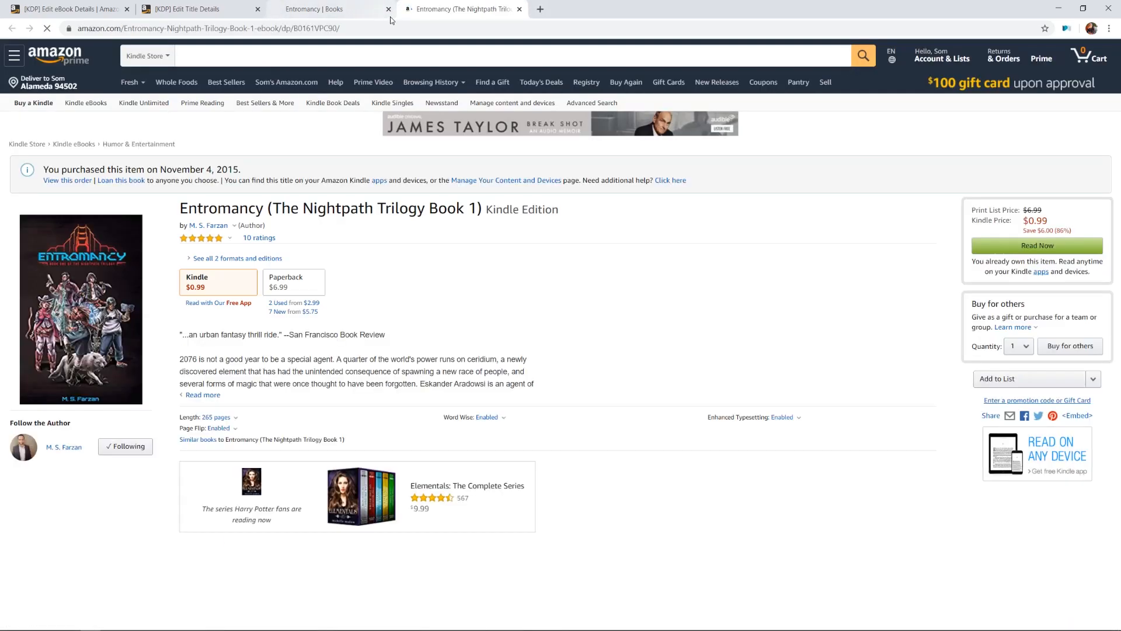
click(388, 8)
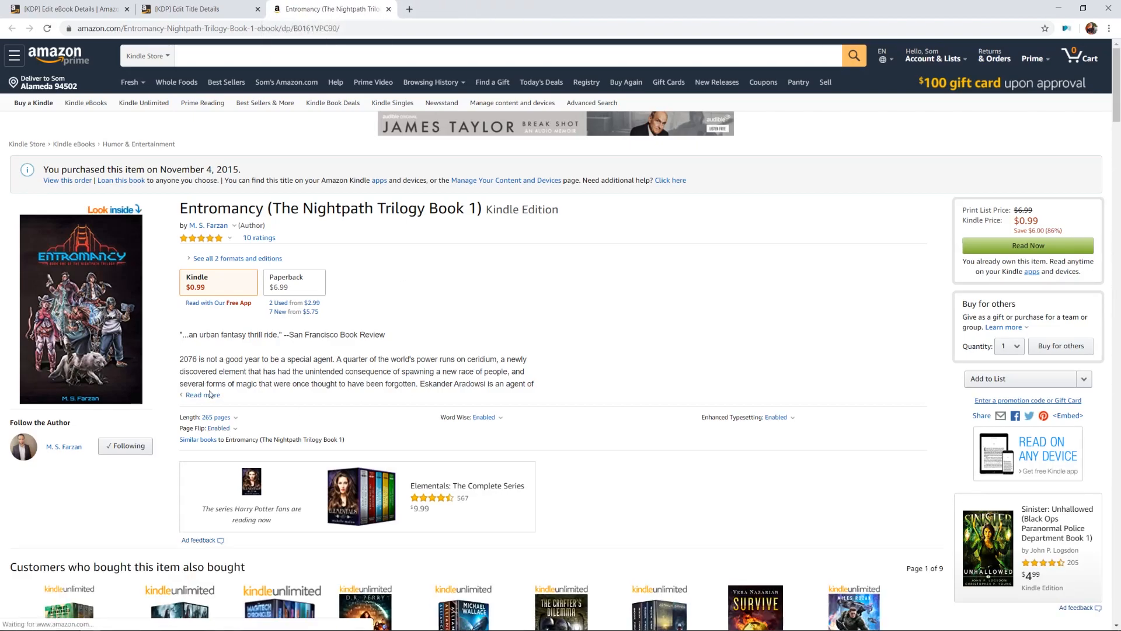
click(202, 395)
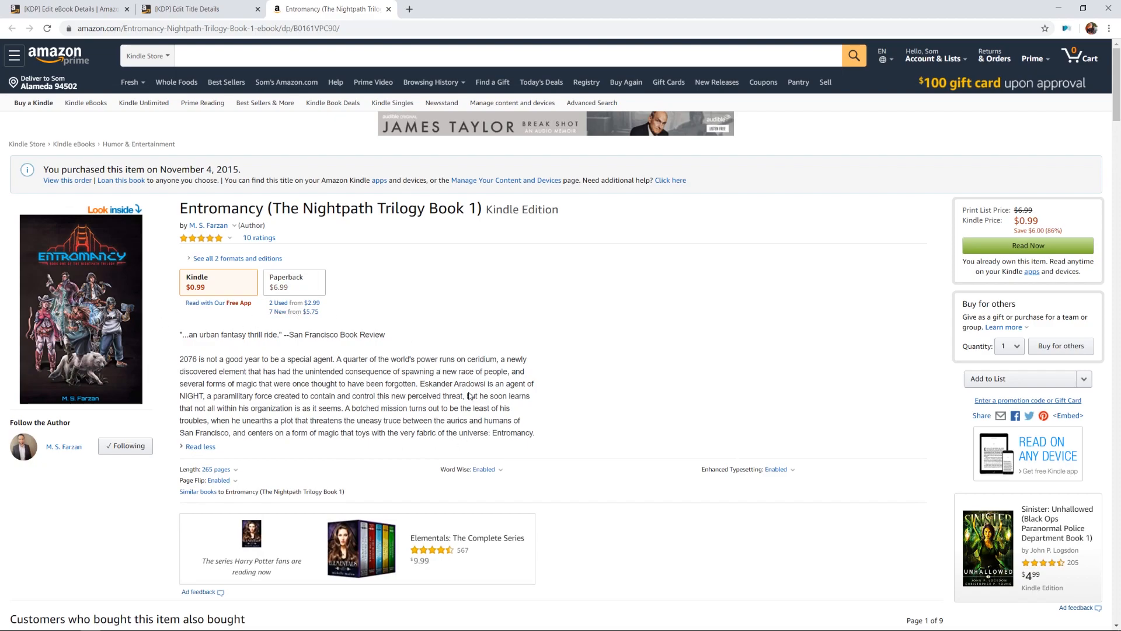
Compare the description field on the eBook details form with the published description on the Amazon product page
click(105, 8)
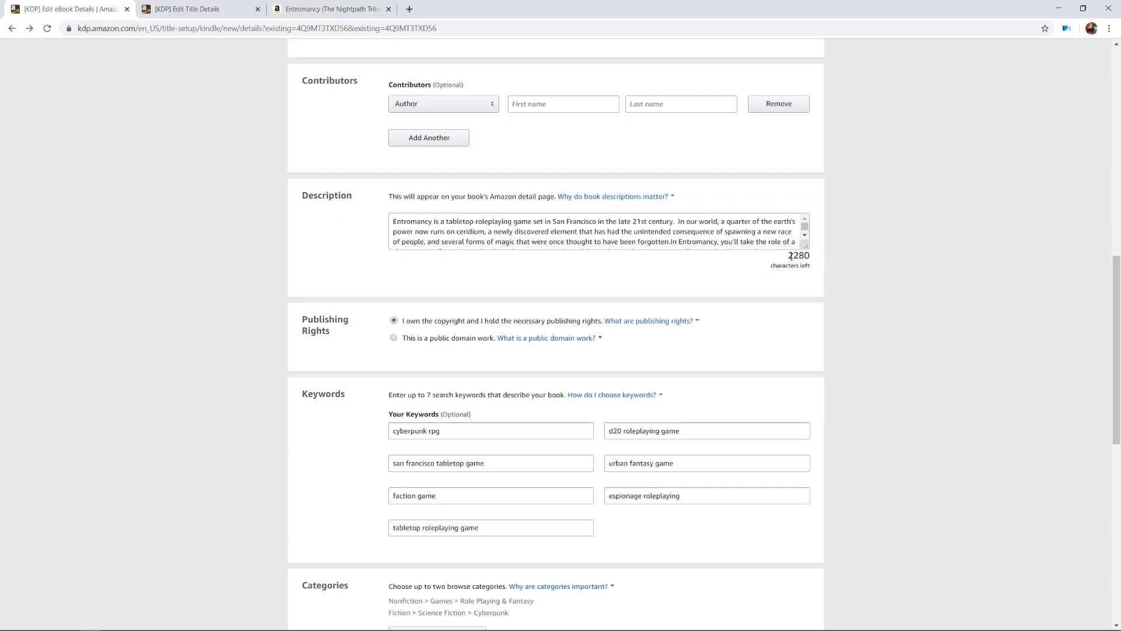
click(365, 8)
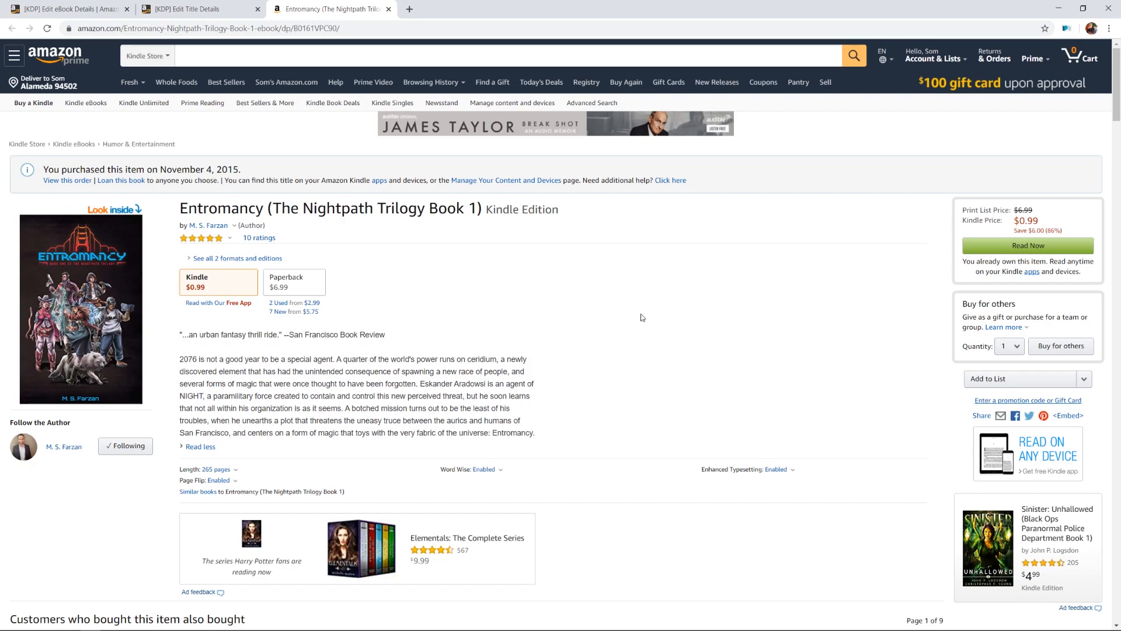
scroll(475, 270, down, 2)
scroll(458, 271, down, 2)
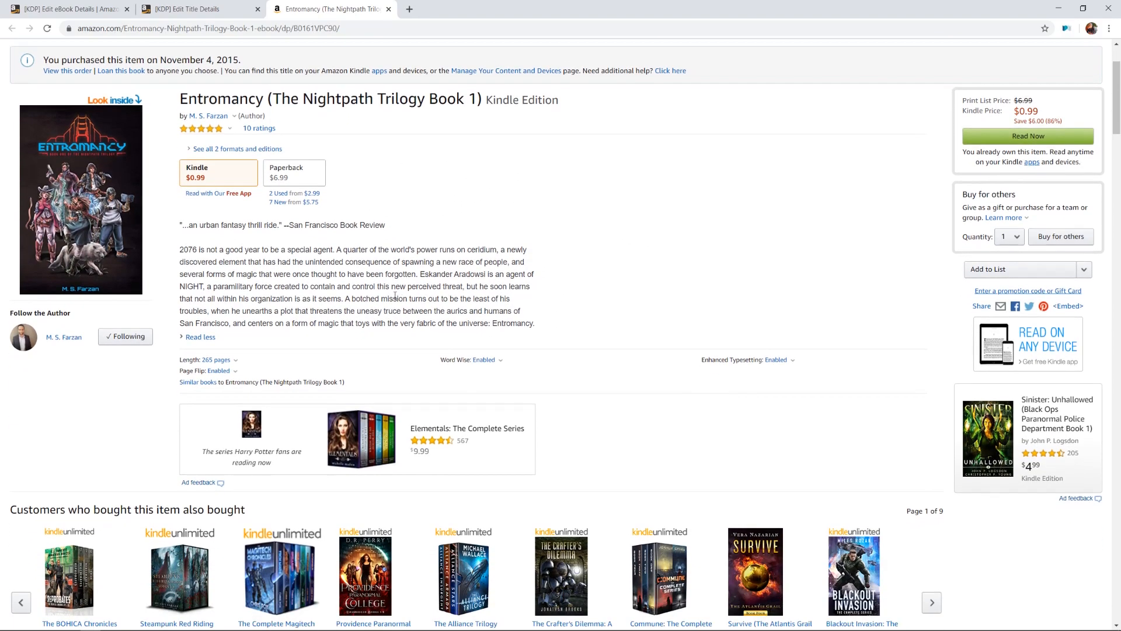
scroll(443, 176, up, 1)
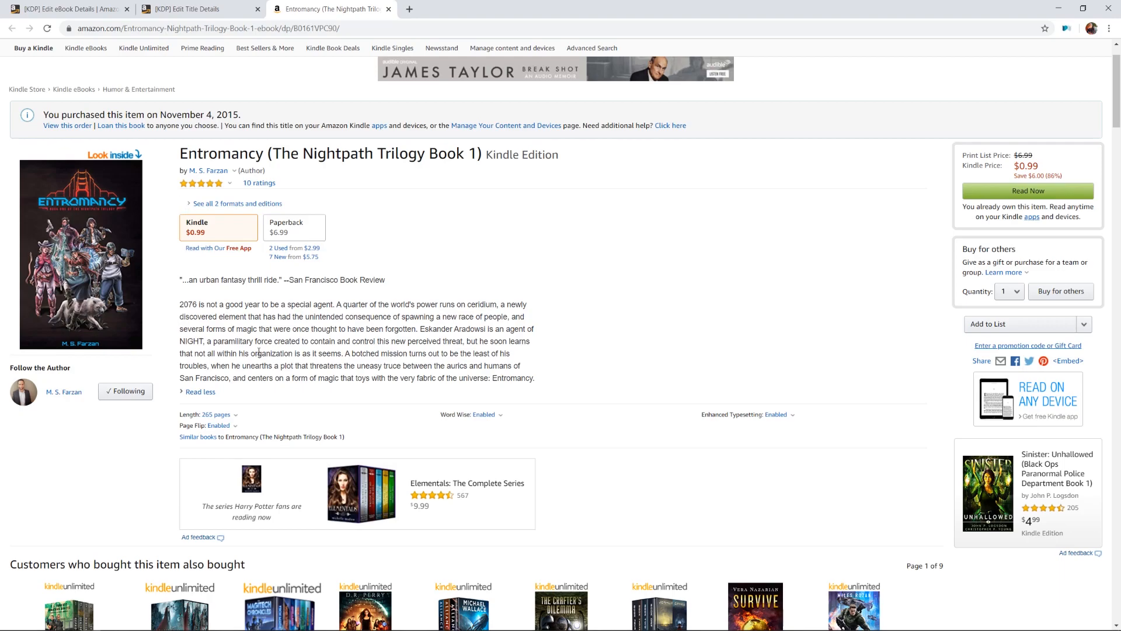
scroll(244, 338, down, 1)
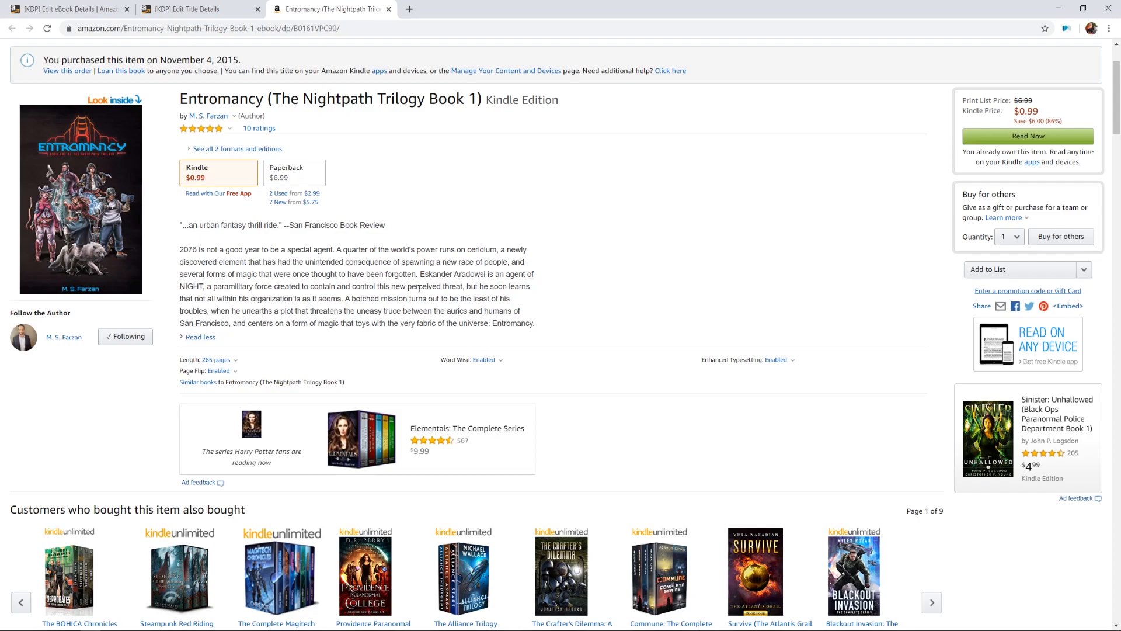
Delete the entire book description on the eBook details form and undo the deletion
click(61, 4)
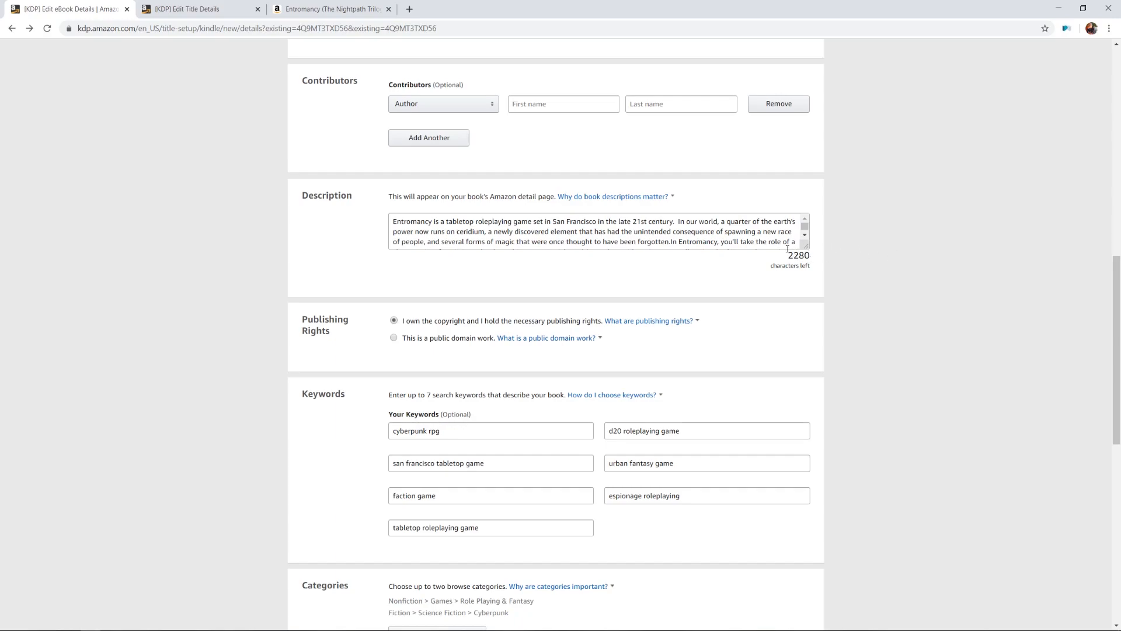
click(753, 232)
key(ctrl+a)
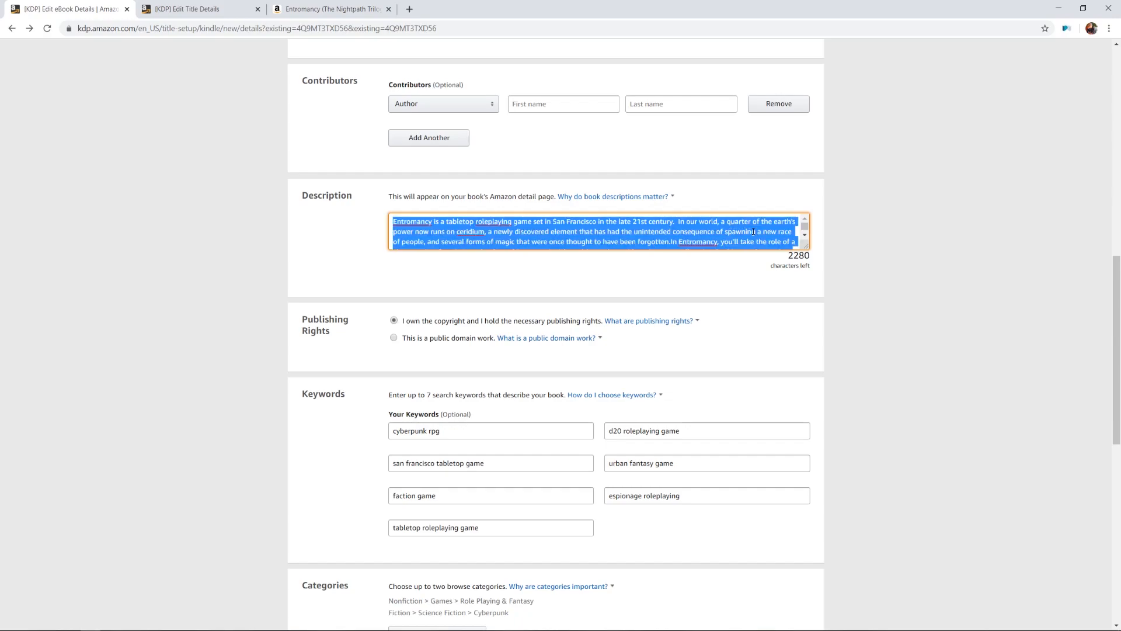
key(BackSpace)
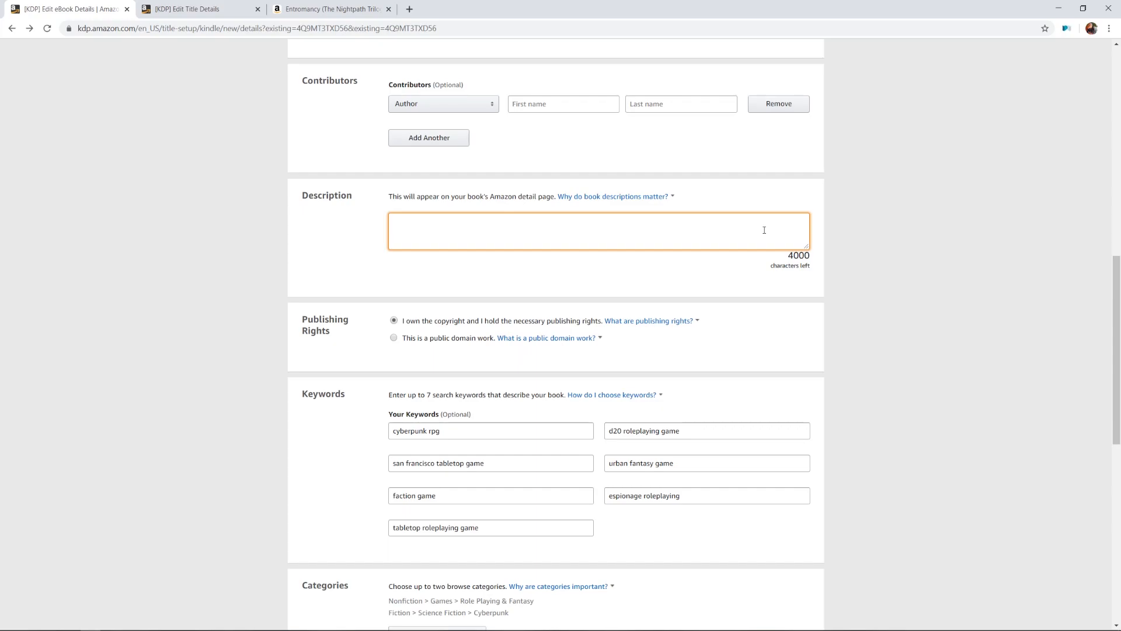
key(ctrl+z)
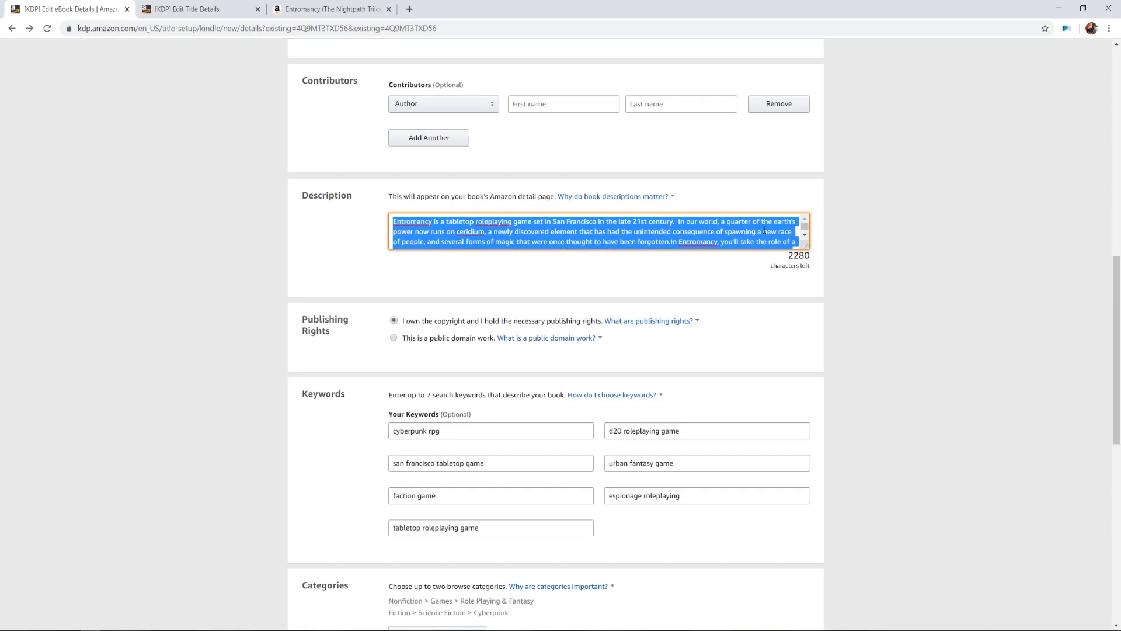
Look up the Publishing Rights explanations of public domain works and publishing rights
scroll(835, 269, down, 2)
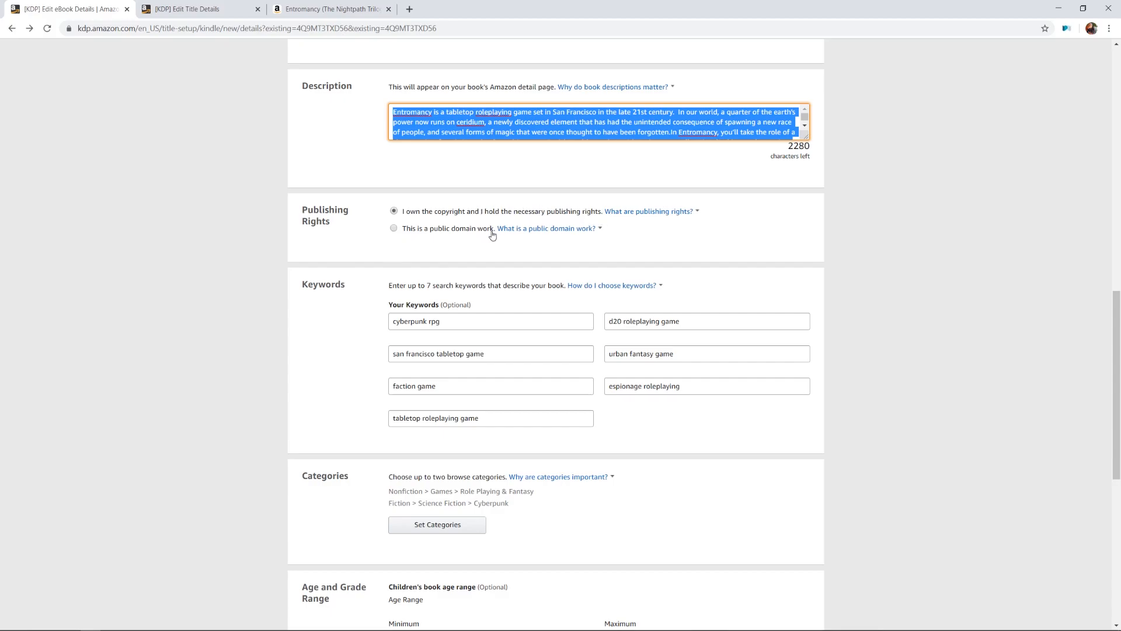
click(556, 228)
click(662, 171)
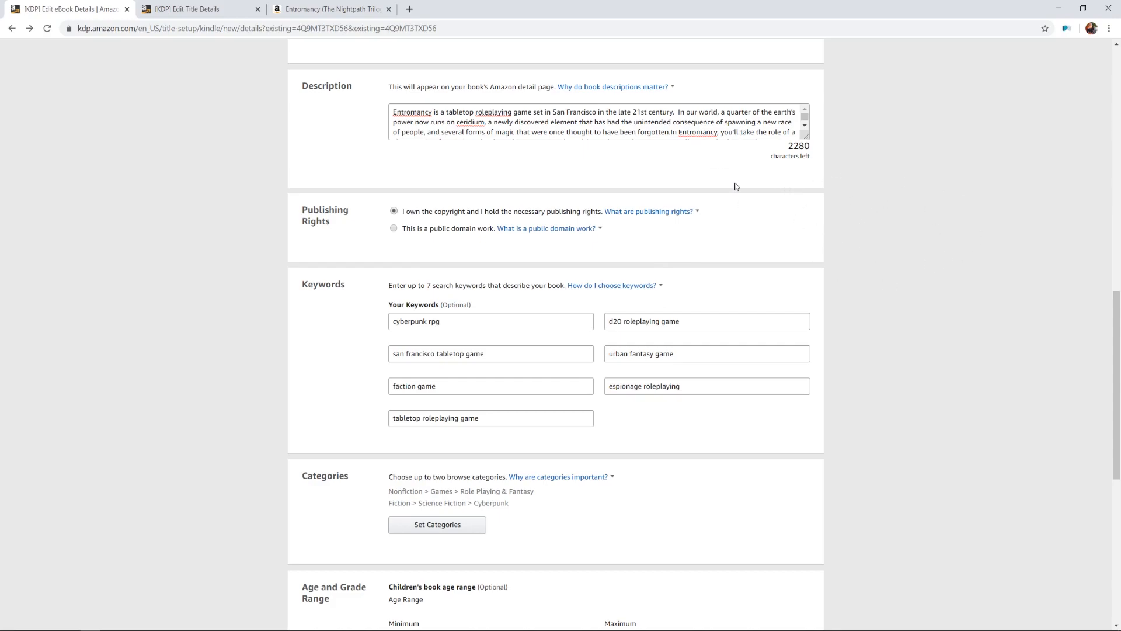
click(680, 213)
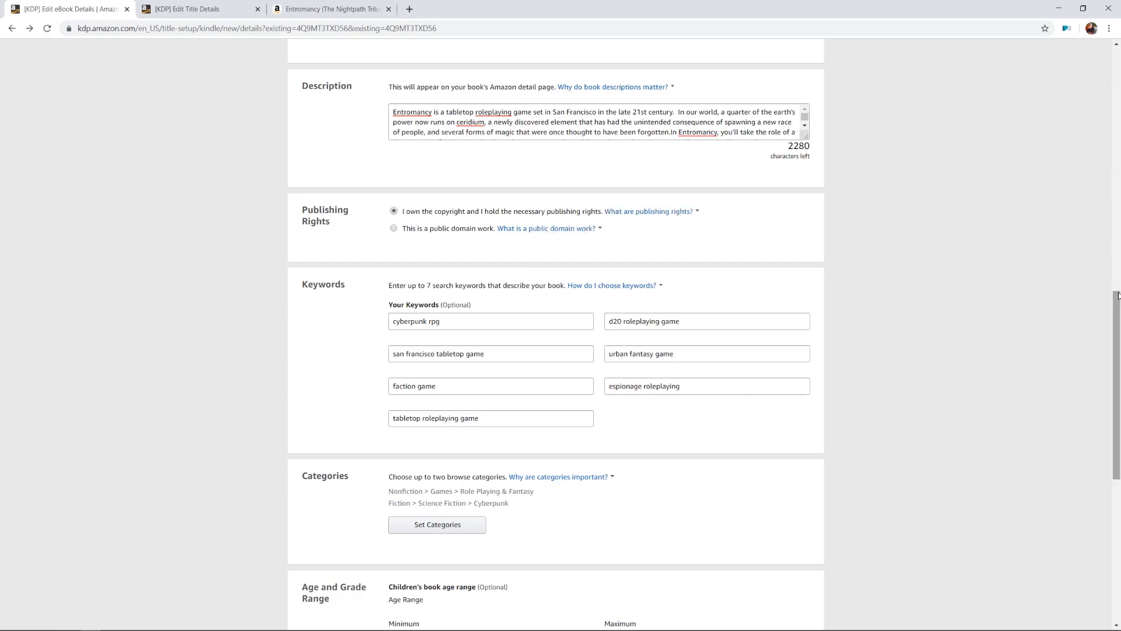
View the KDP Help Center home page and return to the eBook details form
drag(1119, 298, 1118, 298)
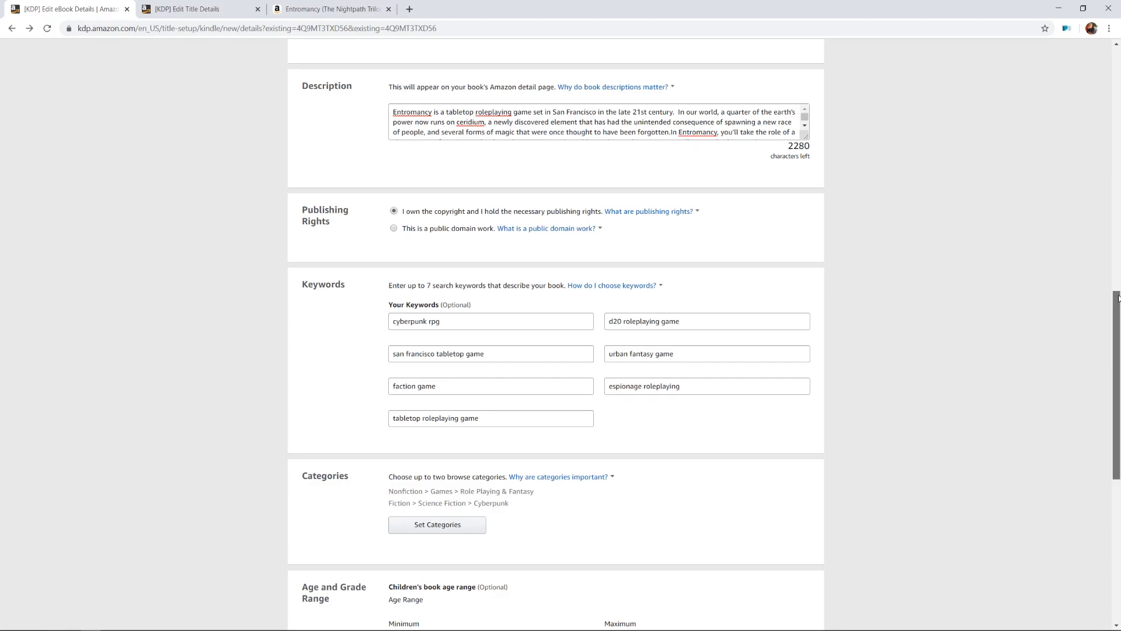
drag(1118, 298, 1044, 30)
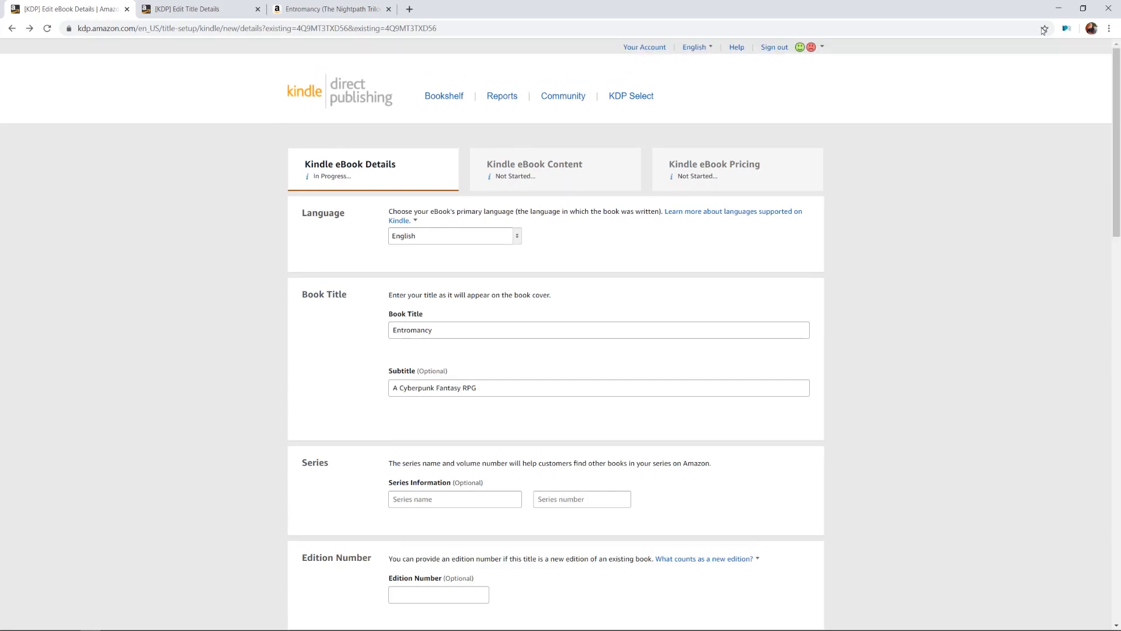
click(739, 48)
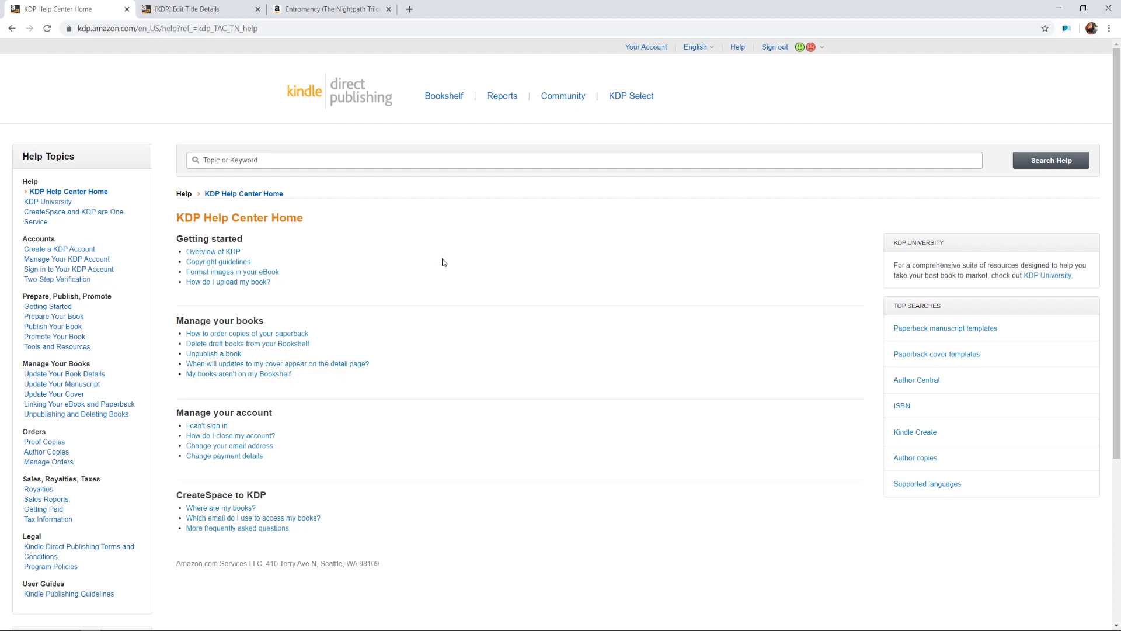
click(12, 32)
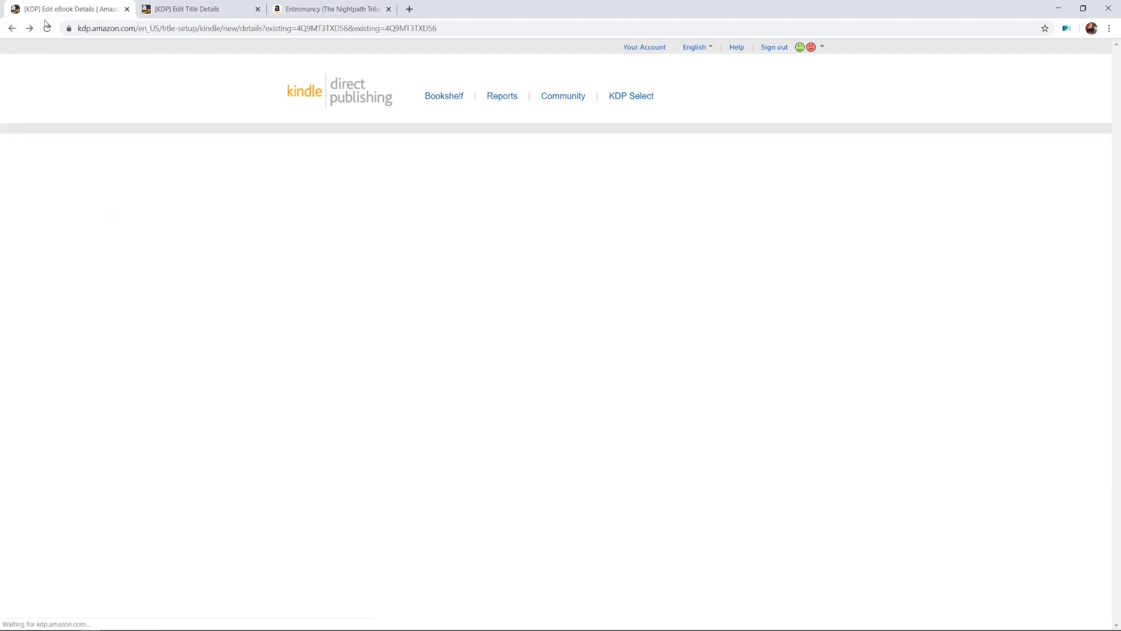
Read the guidance on how to choose search keywords in the Keywords section
scroll(408, 252, down, 6)
scroll(409, 249, down, 9)
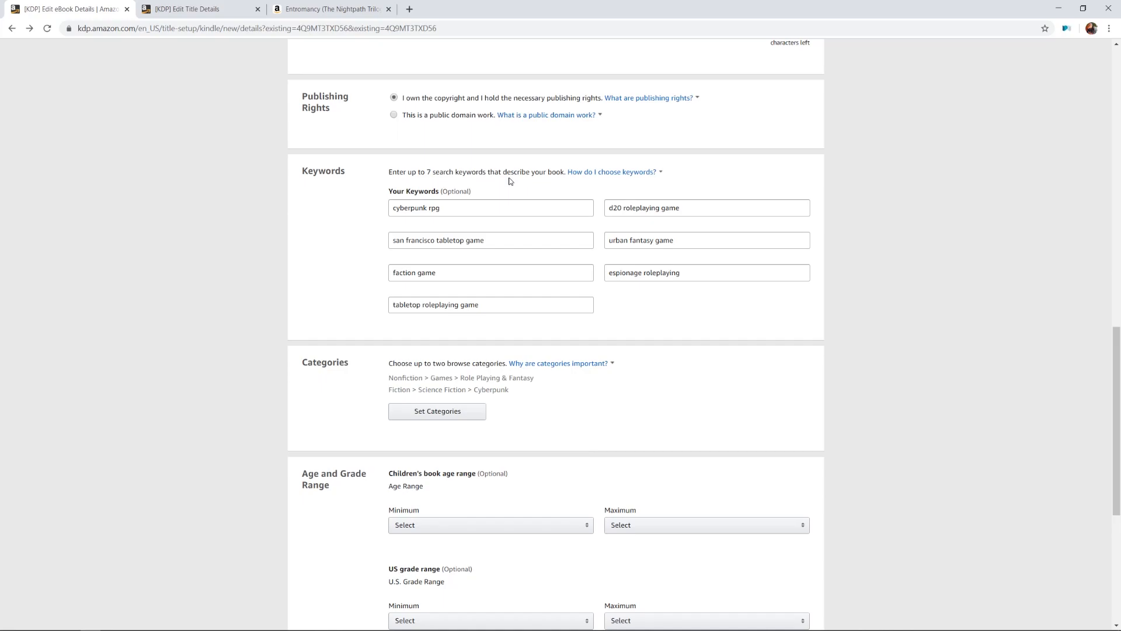
click(584, 172)
mouse_move(594, 173)
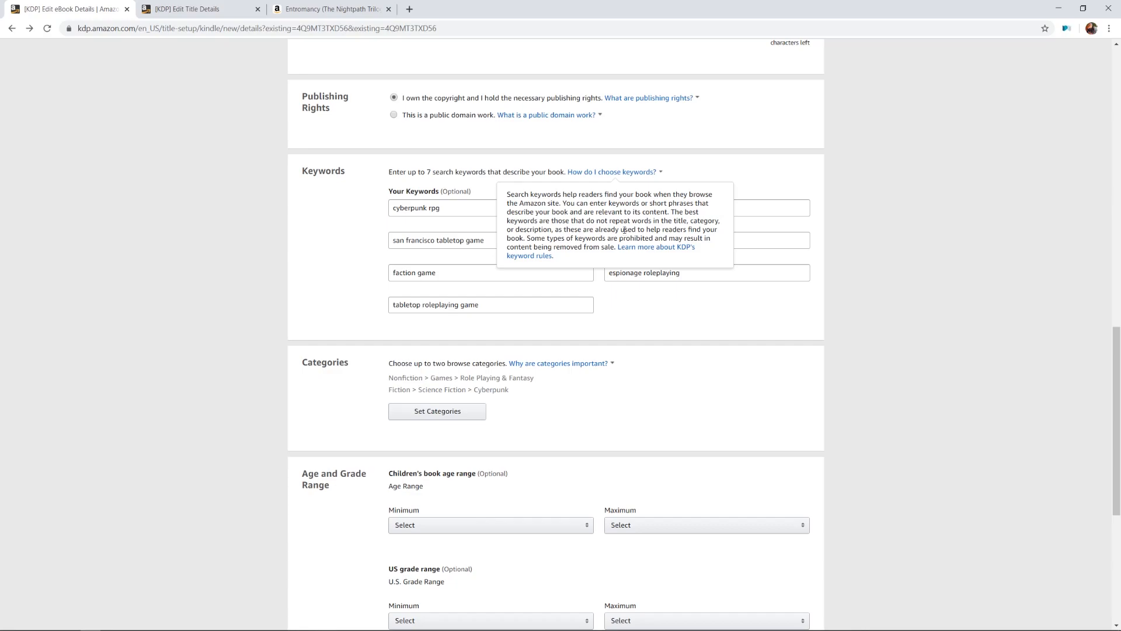
click(1021, 220)
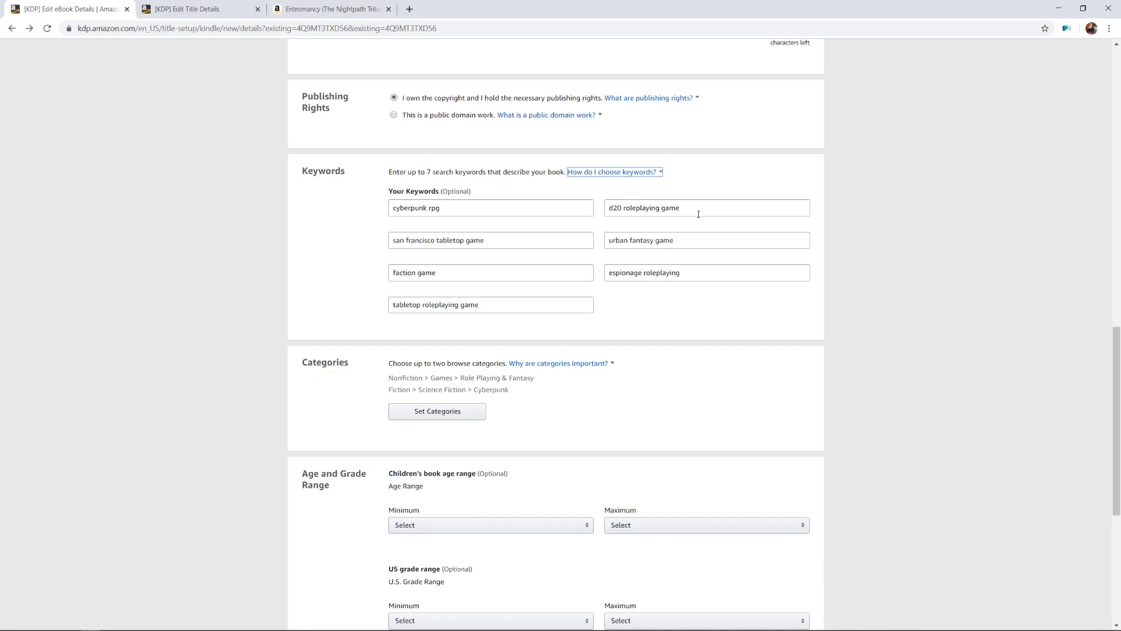
Read the explanation of why browse categories are important in the Categories section
scroll(593, 188, down, 2)
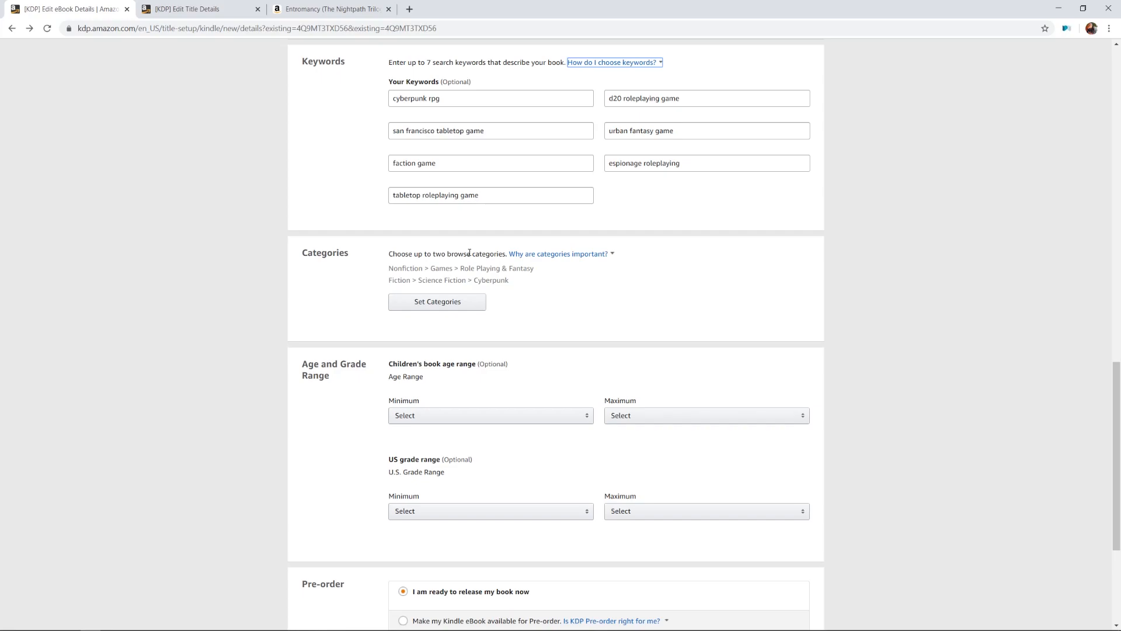
click(585, 253)
click(591, 251)
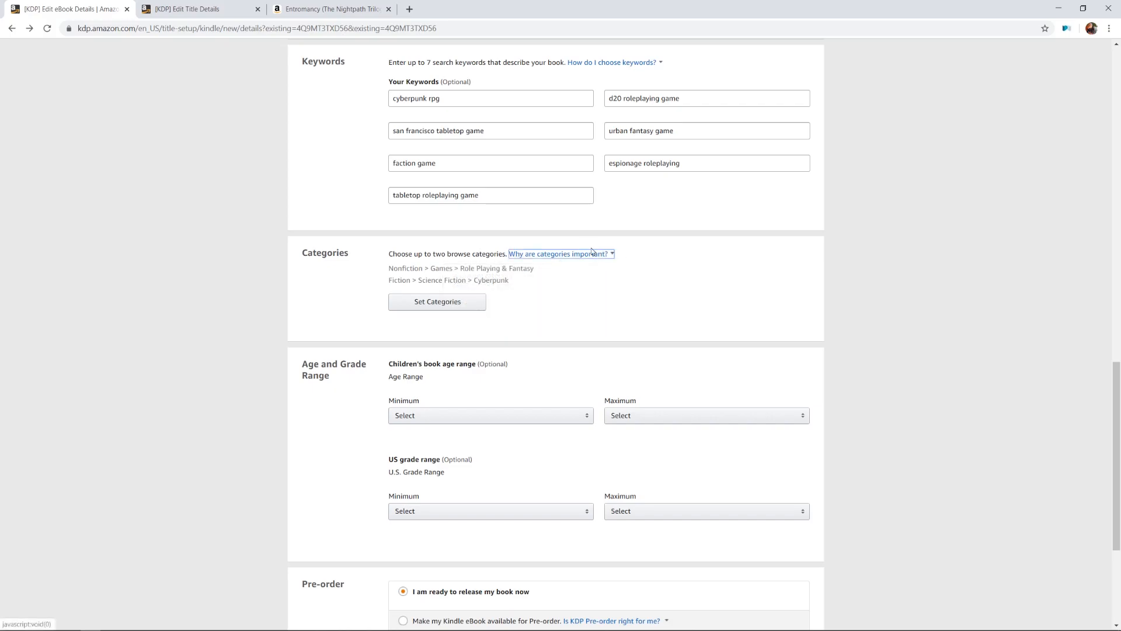
click(599, 253)
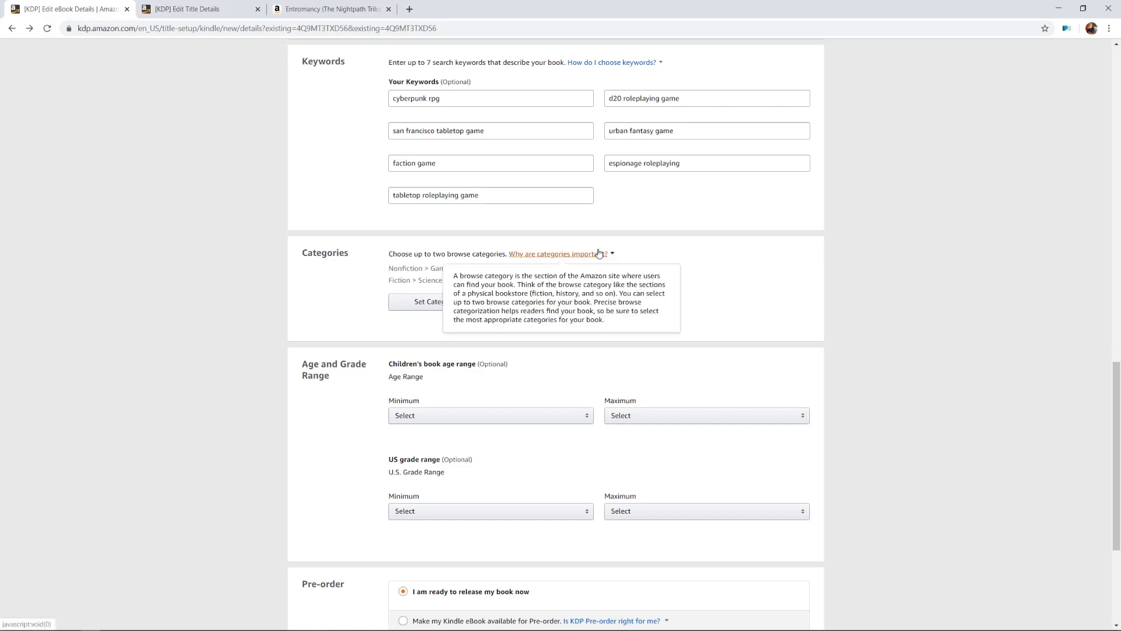
click(758, 278)
Browse the Fiction and Science Fiction subcategories in the category chooser, and close it without saving
click(476, 301)
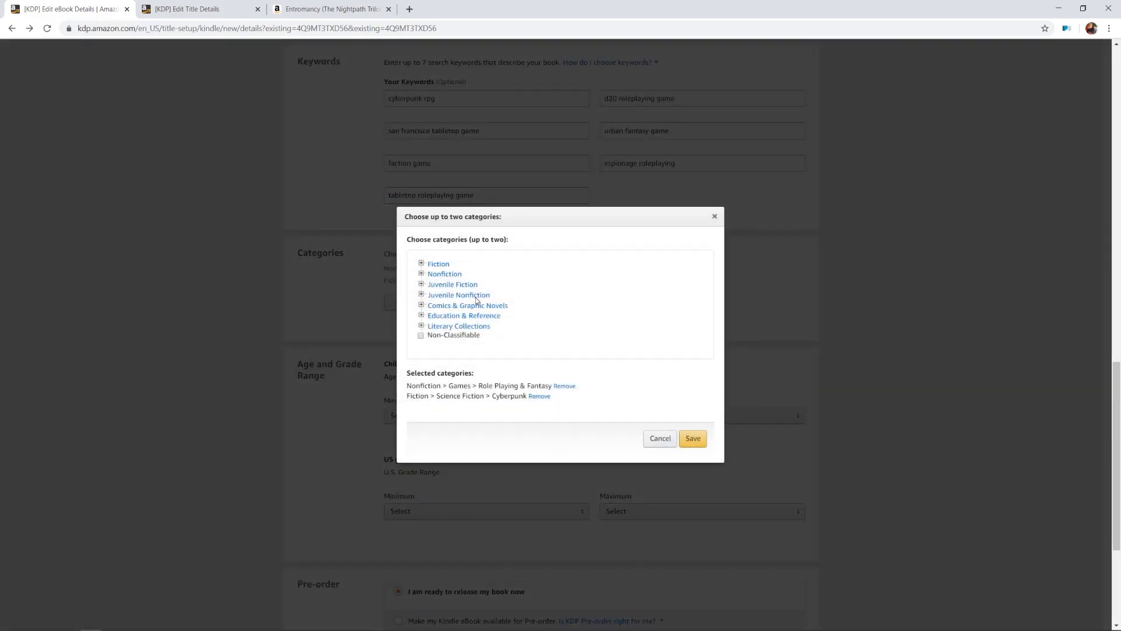
click(421, 264)
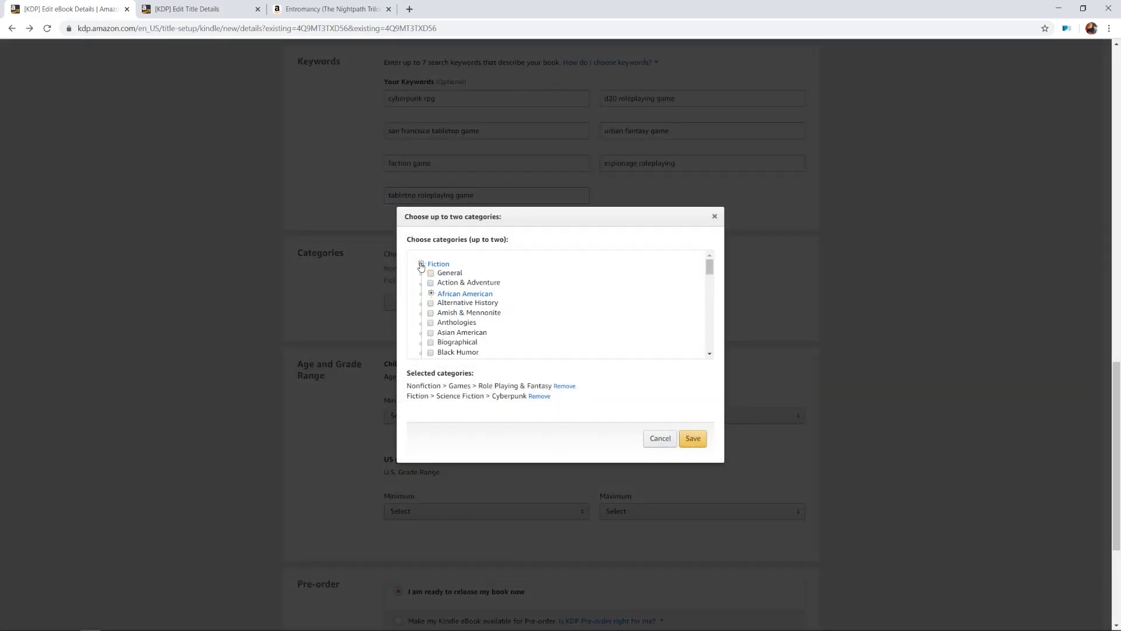
click(422, 265)
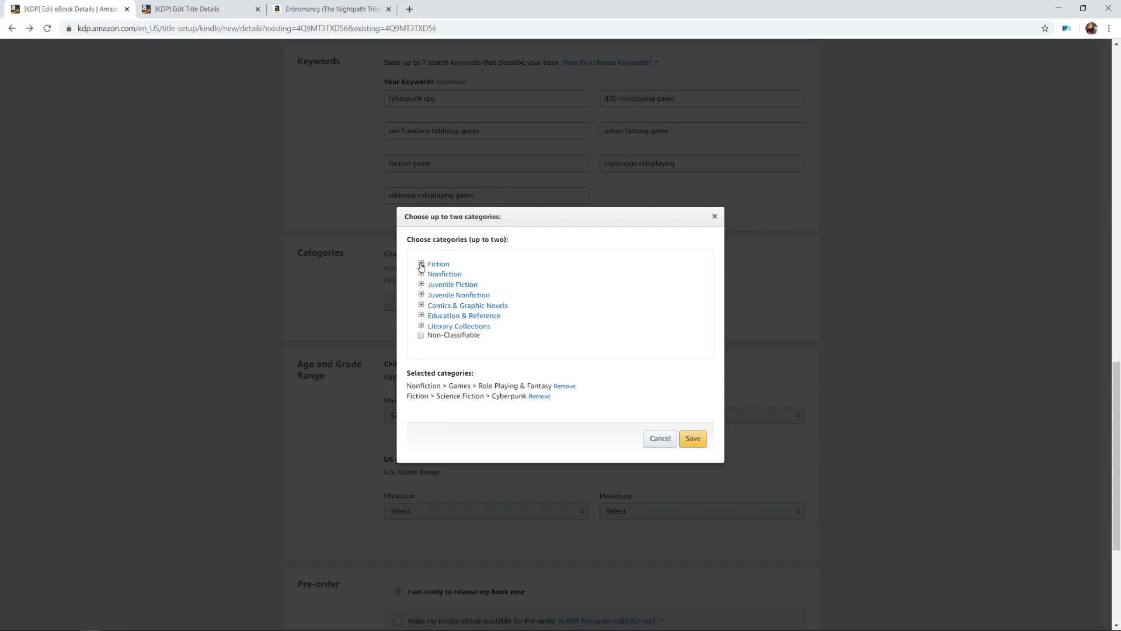
click(421, 264)
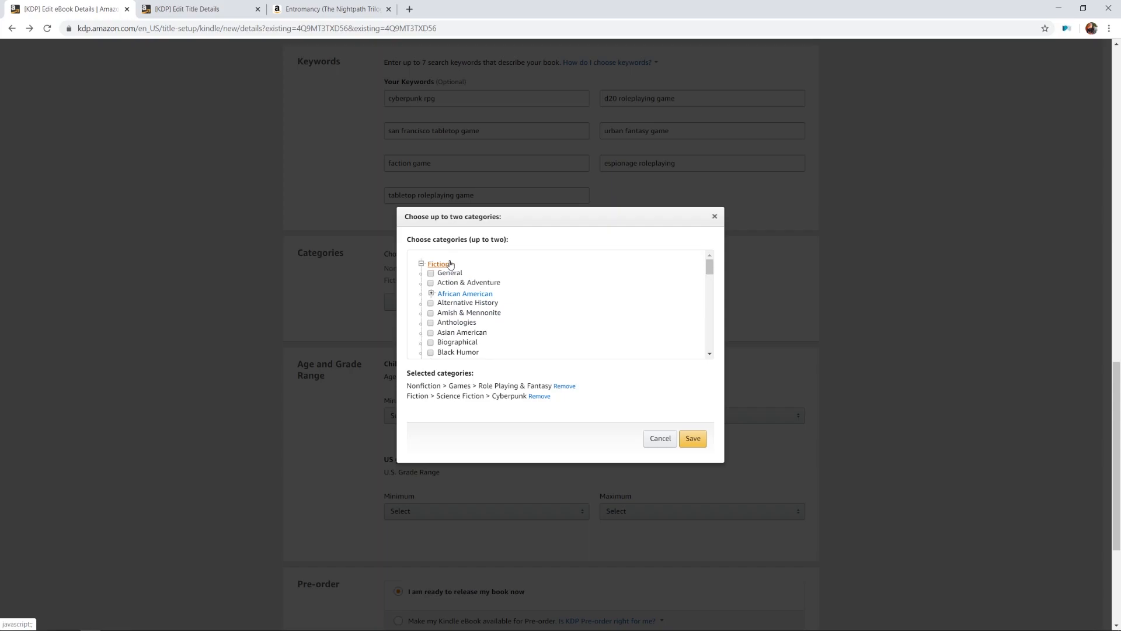
scroll(516, 266, down, 5)
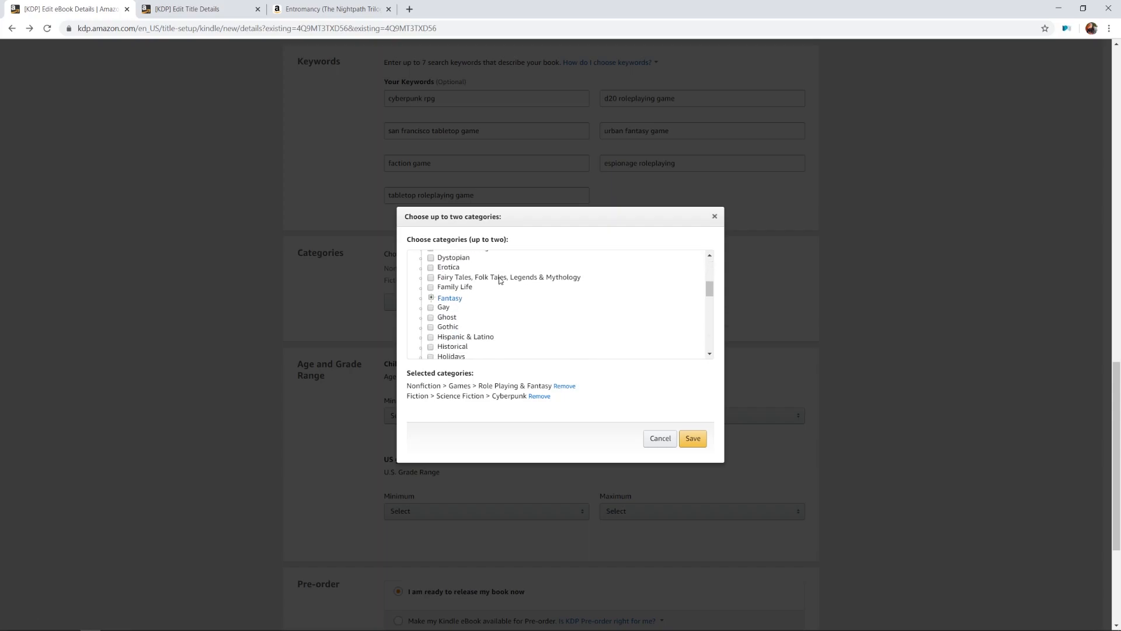
scroll(476, 287, down, 3)
scroll(462, 325, down, 3)
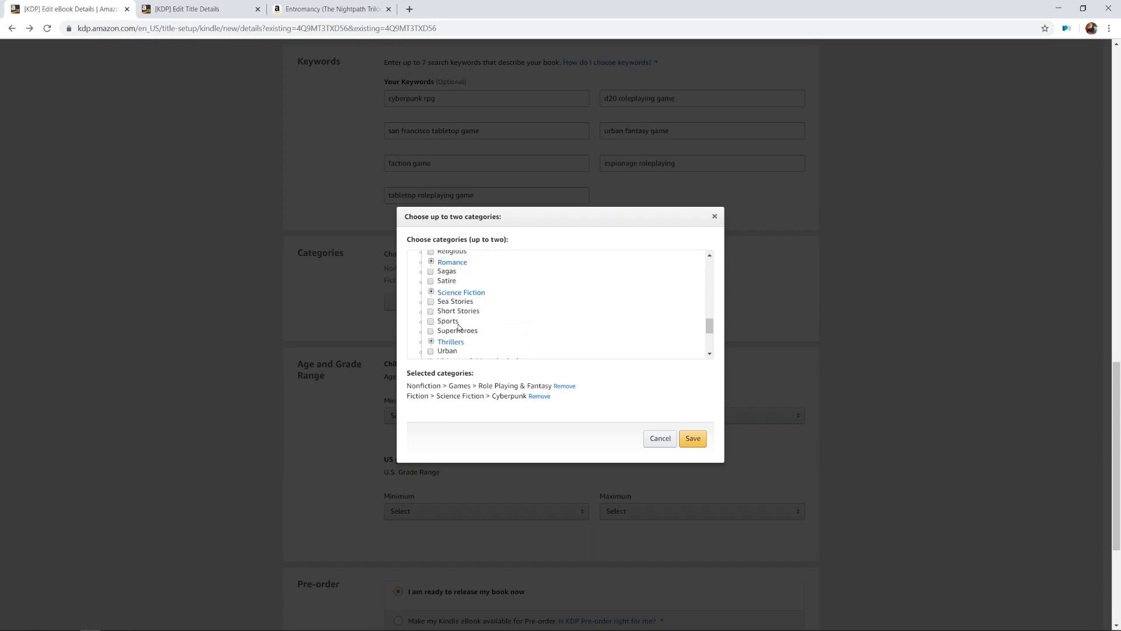
click(462, 292)
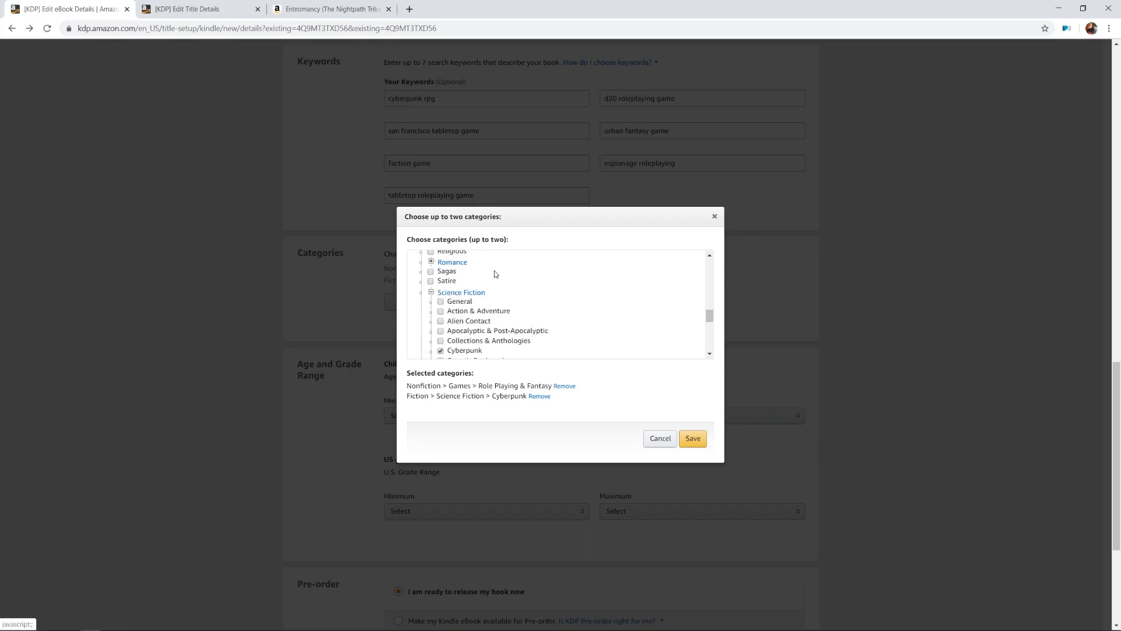
scroll(490, 286, down, 1)
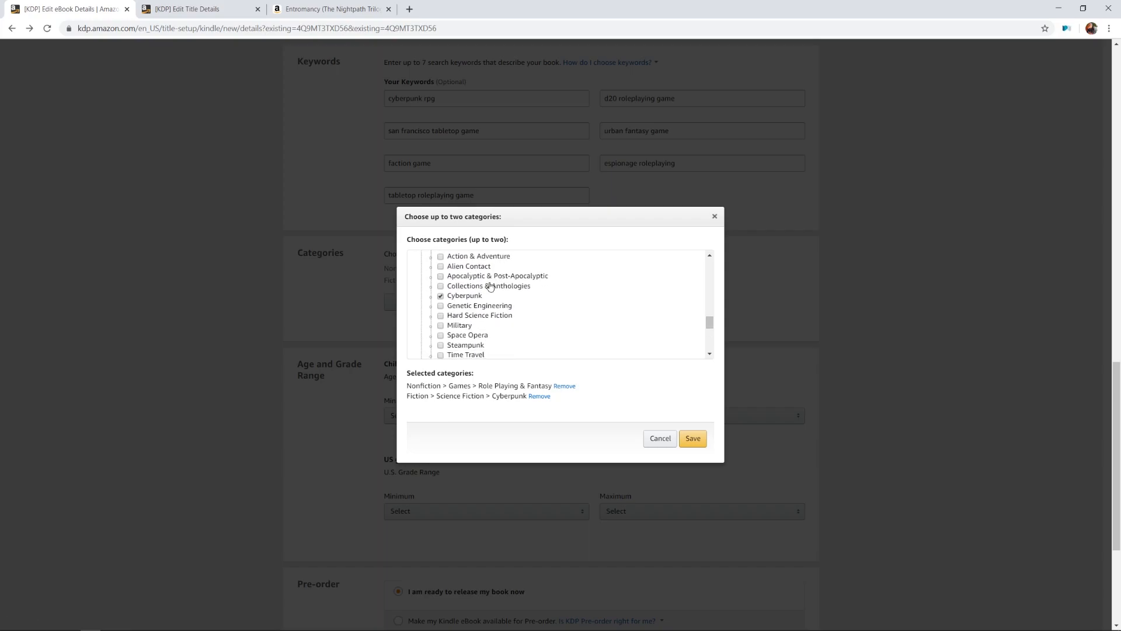
click(661, 439)
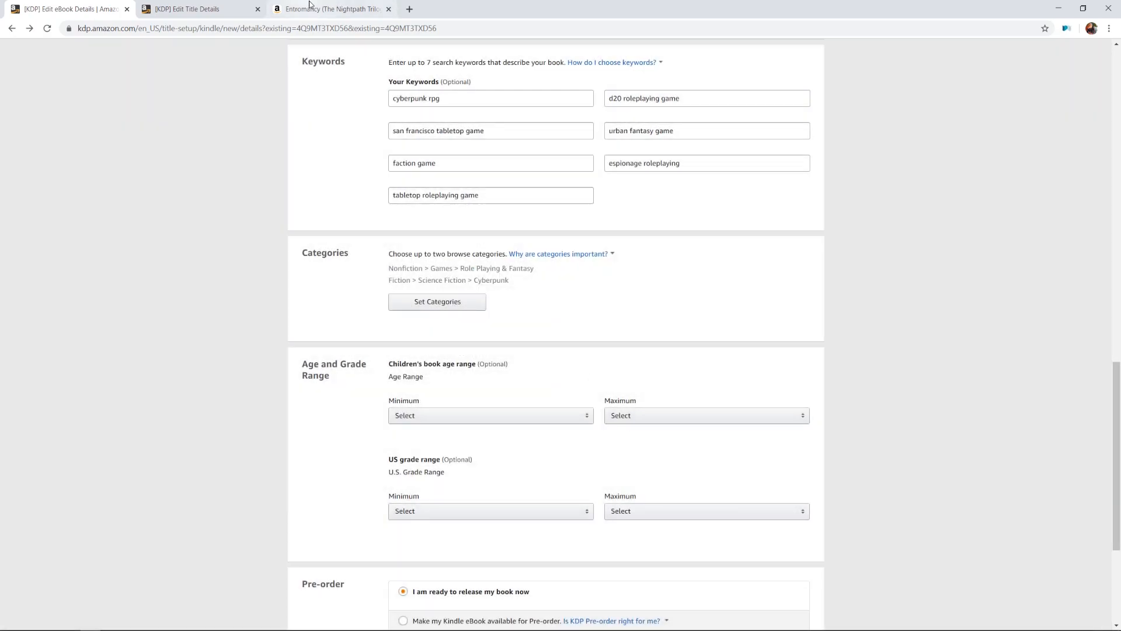
Review the product details on Entromancy's Amazon page and view the Science Fiction & Fantasy Gaming best sellers list
click(310, 8)
scroll(287, 379, down, 5)
scroll(287, 379, up, 5)
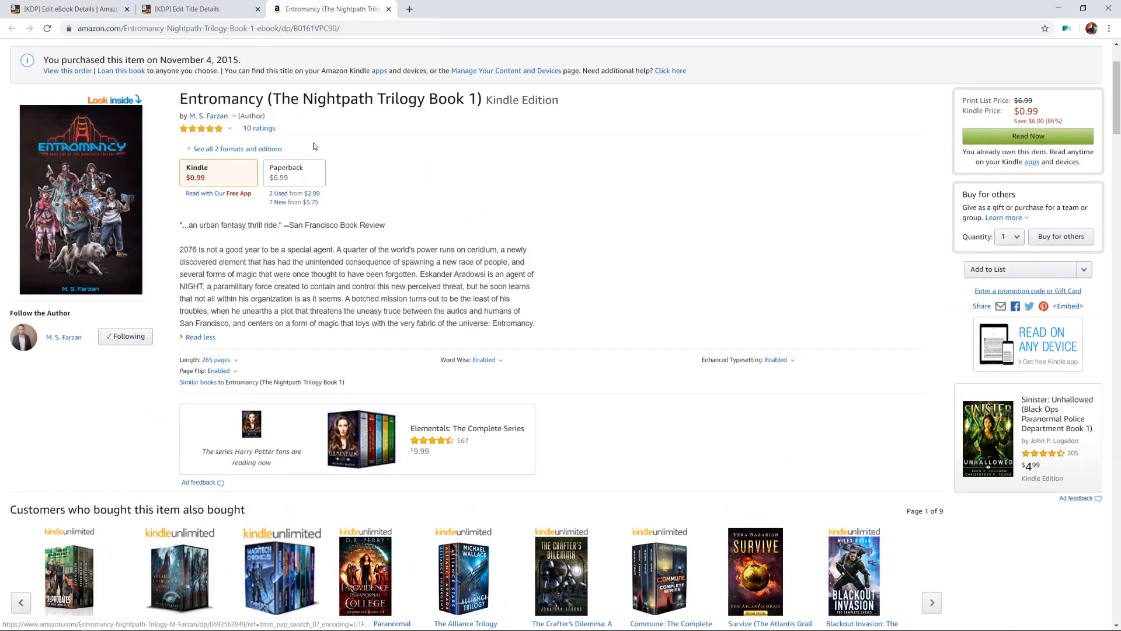
scroll(275, 245, down, 15)
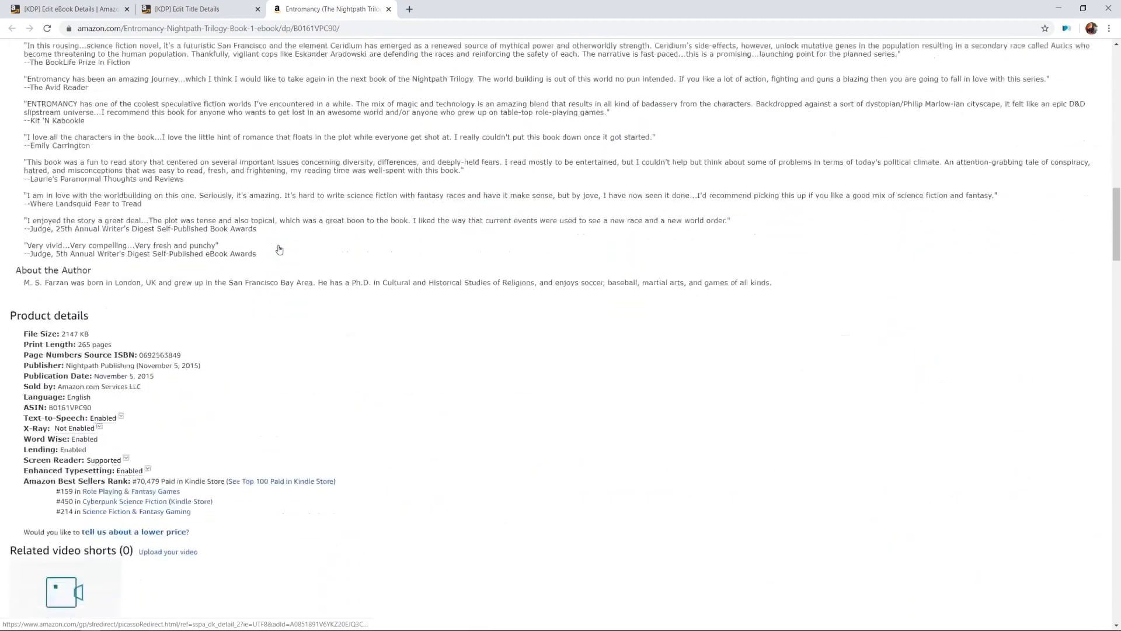
scroll(274, 242, down, 2)
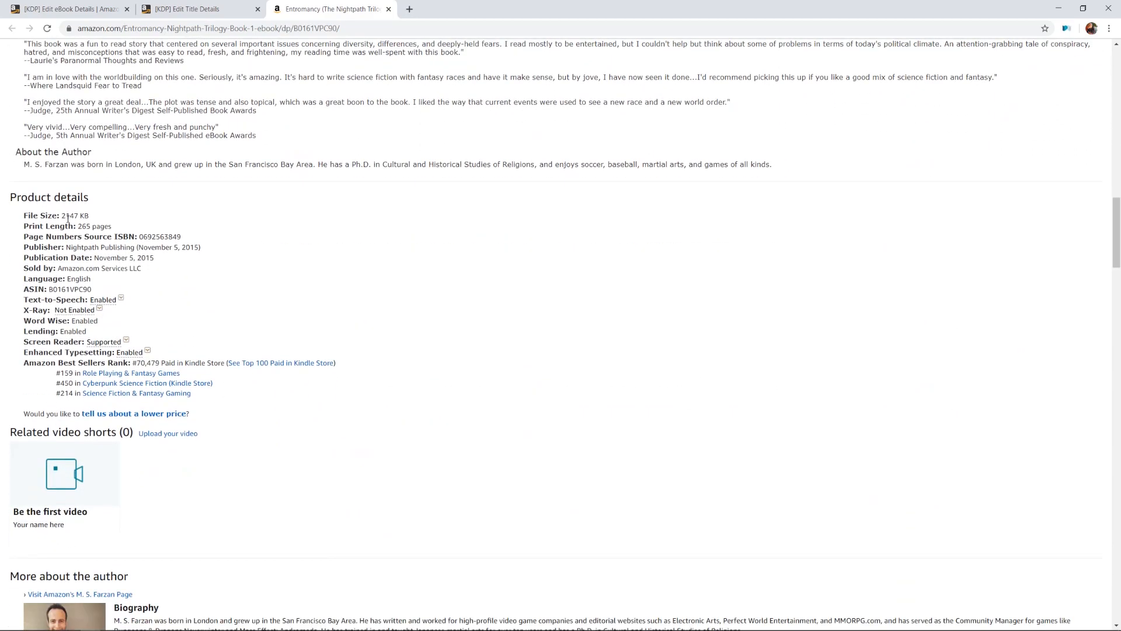
scroll(129, 250, down, 2)
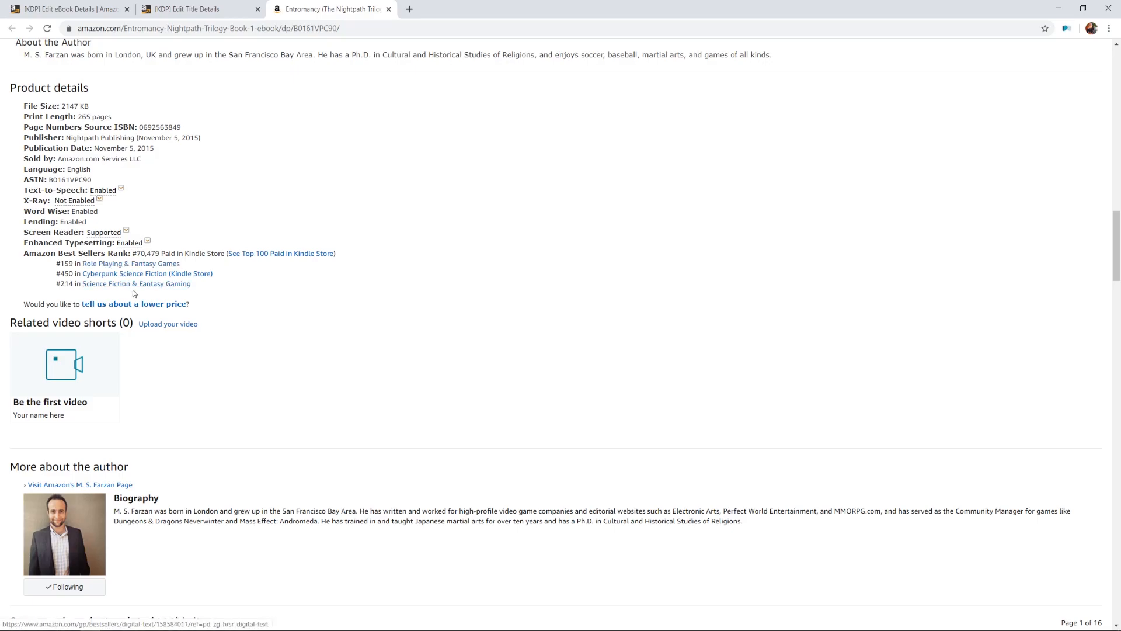
middle_click(152, 285)
click(445, 6)
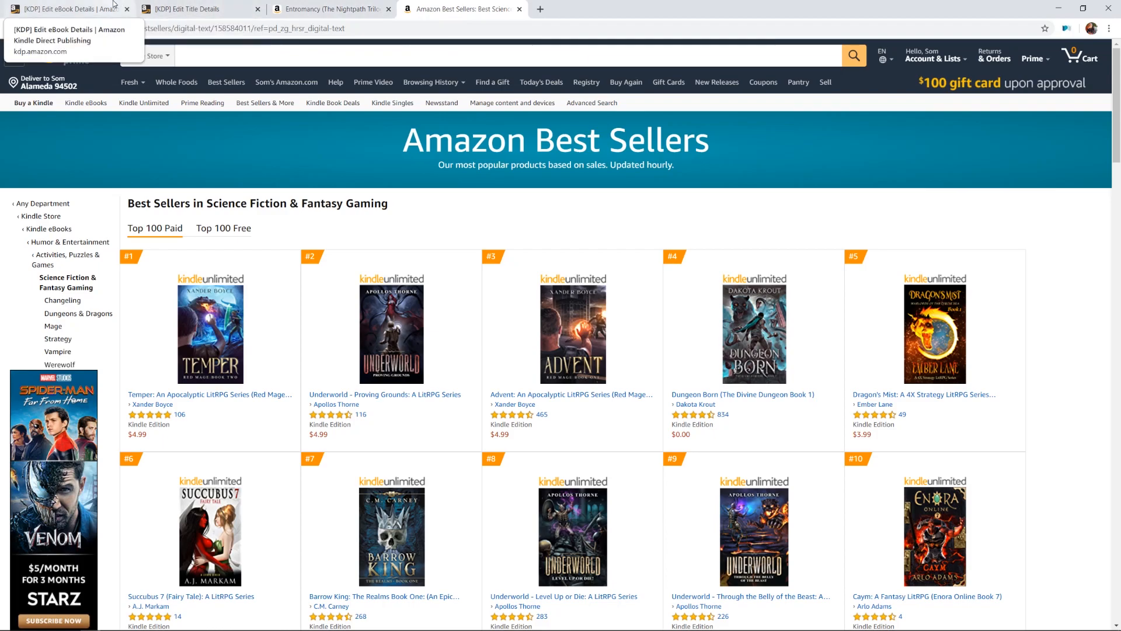
Return to the eBook details form, look through the category chooser again and cancel it
click(68, 7)
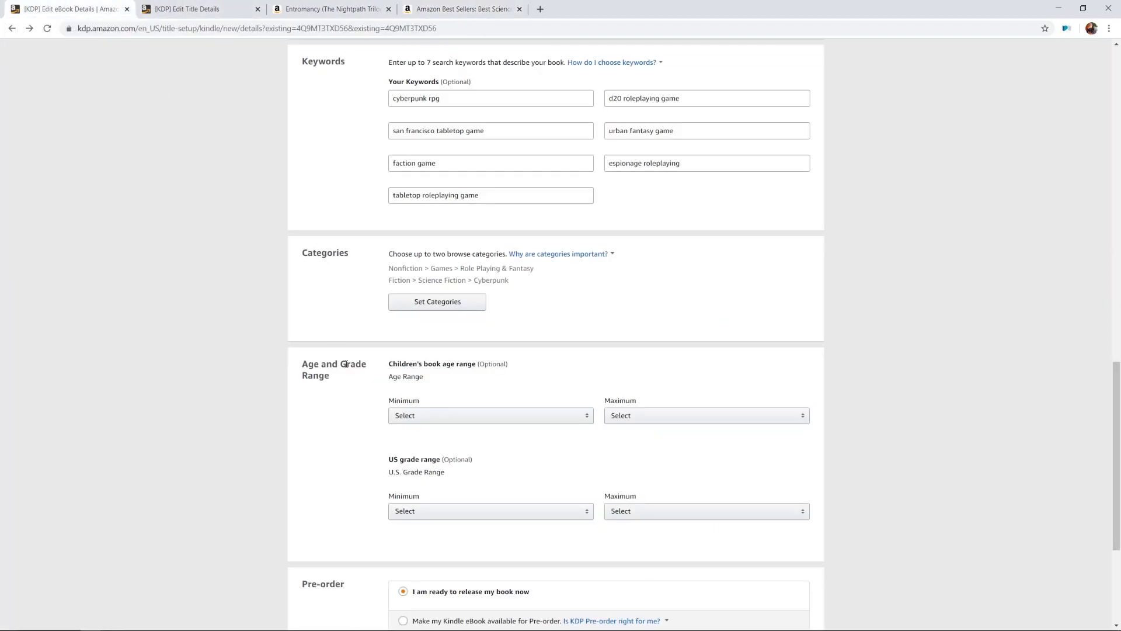
click(439, 302)
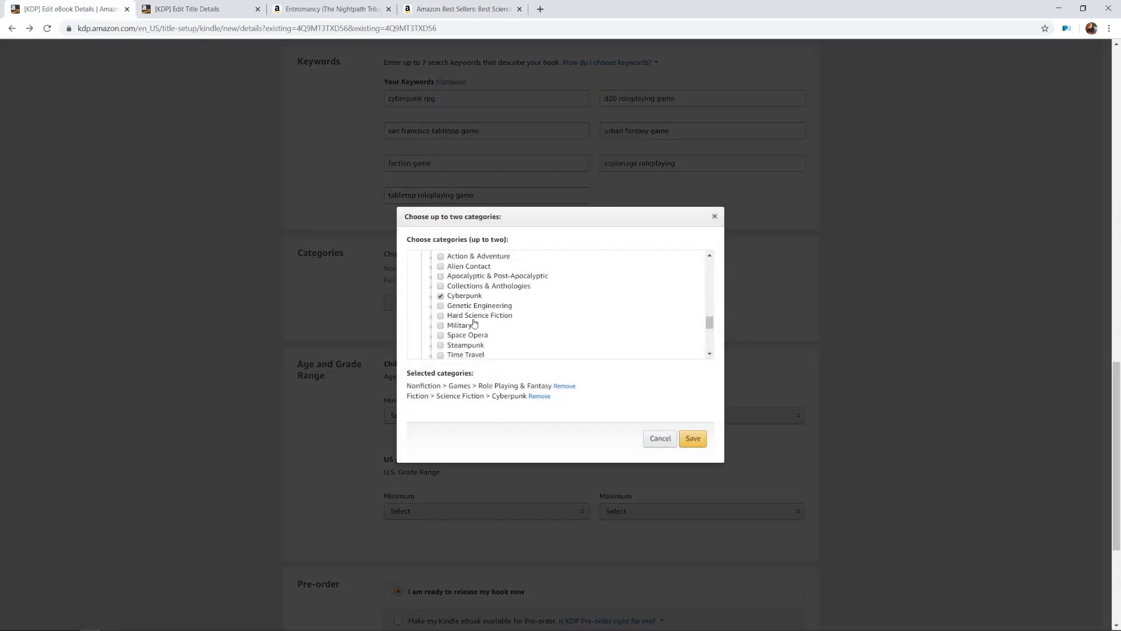
scroll(477, 310, up, 5)
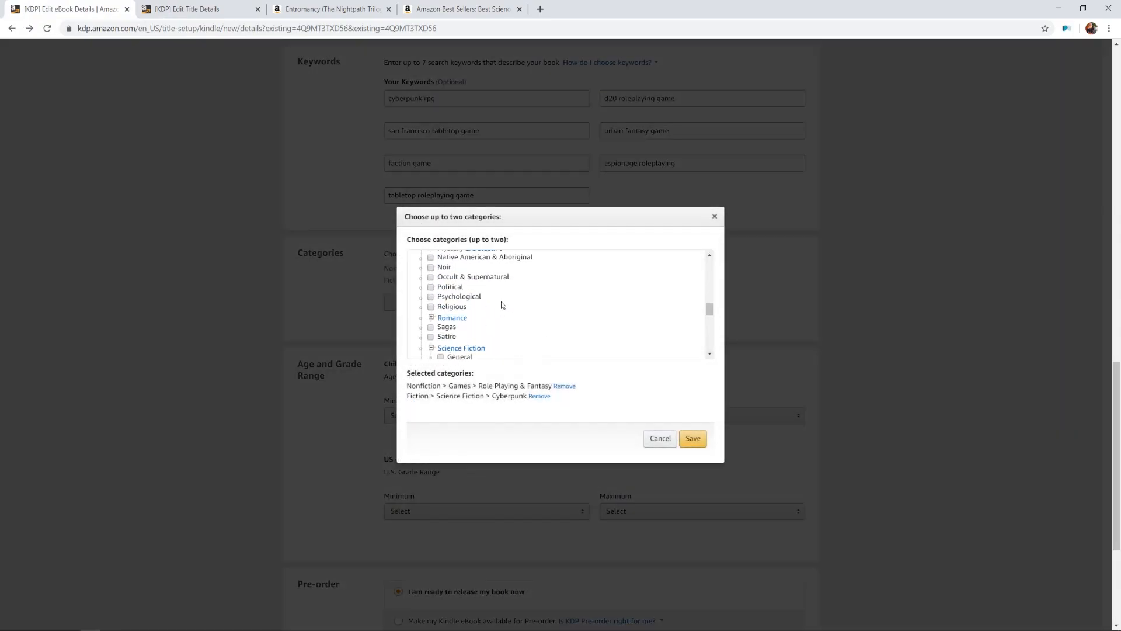
click(660, 438)
Look at the minimum and maximum children's book age options and the US grade range without choosing any
scroll(773, 263, down, 1)
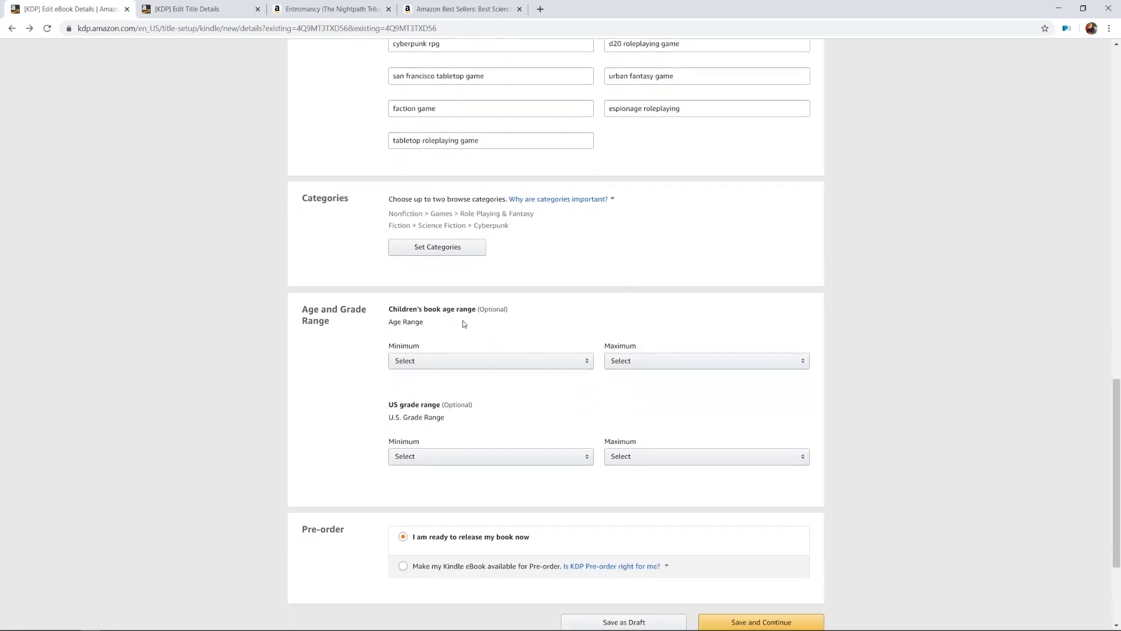
click(489, 364)
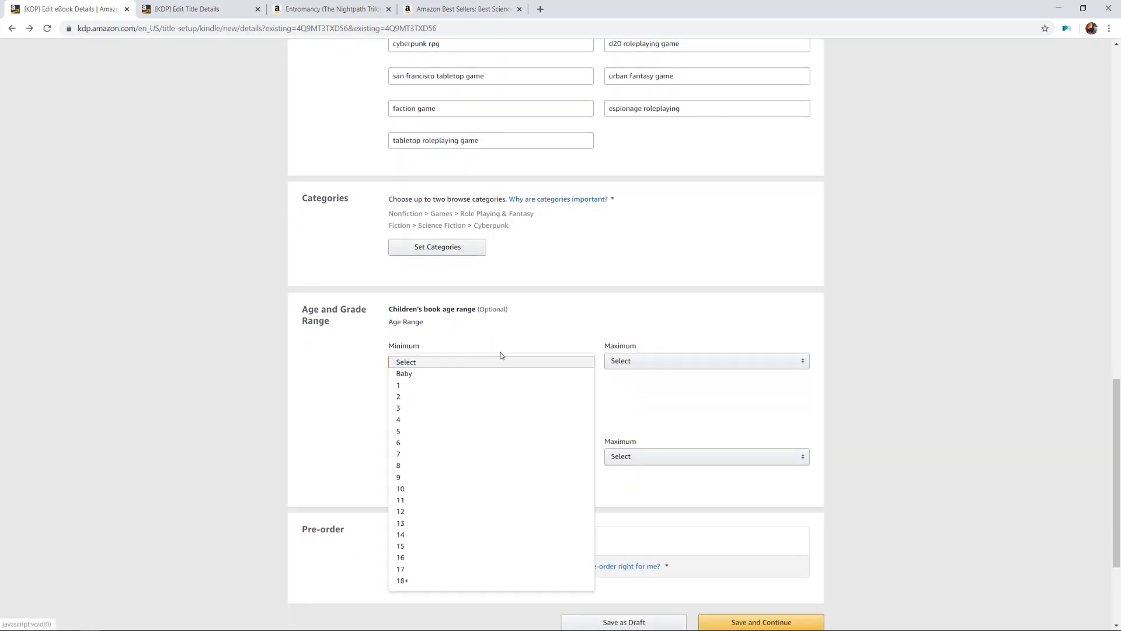
click(525, 360)
click(623, 360)
scroll(634, 433, down, 3)
scroll(635, 433, up, 1)
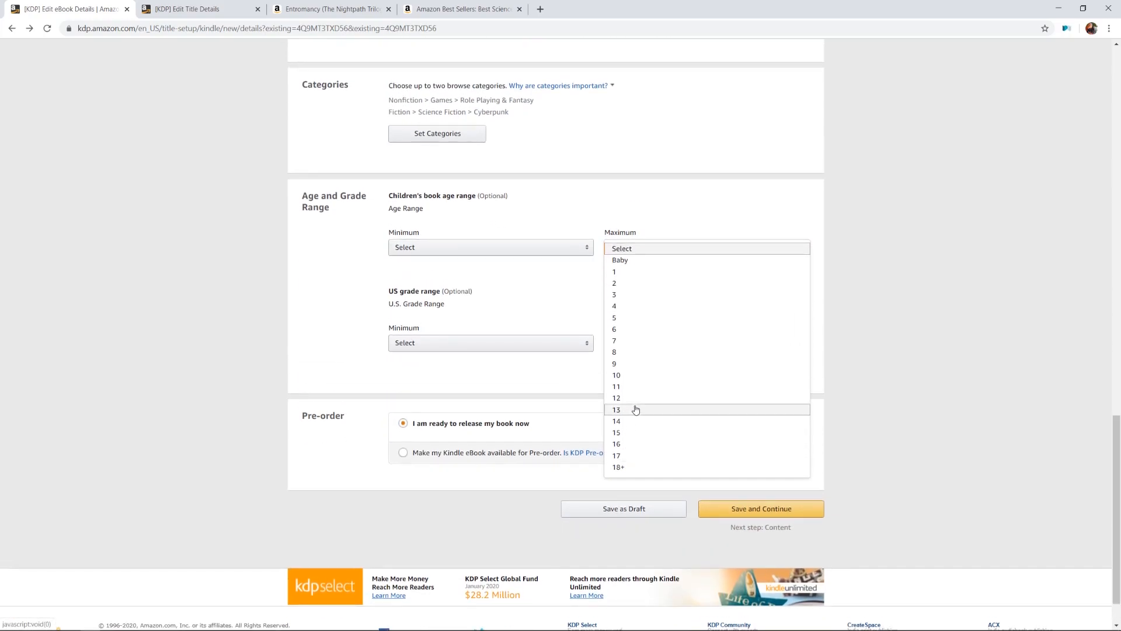
click(910, 301)
click(525, 343)
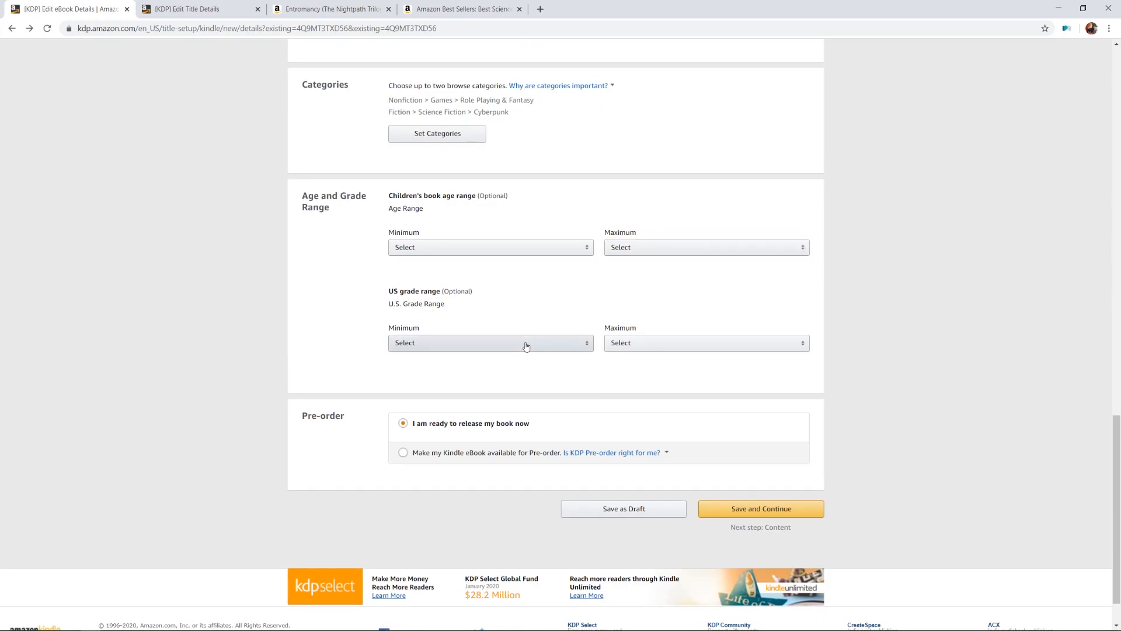
click(685, 302)
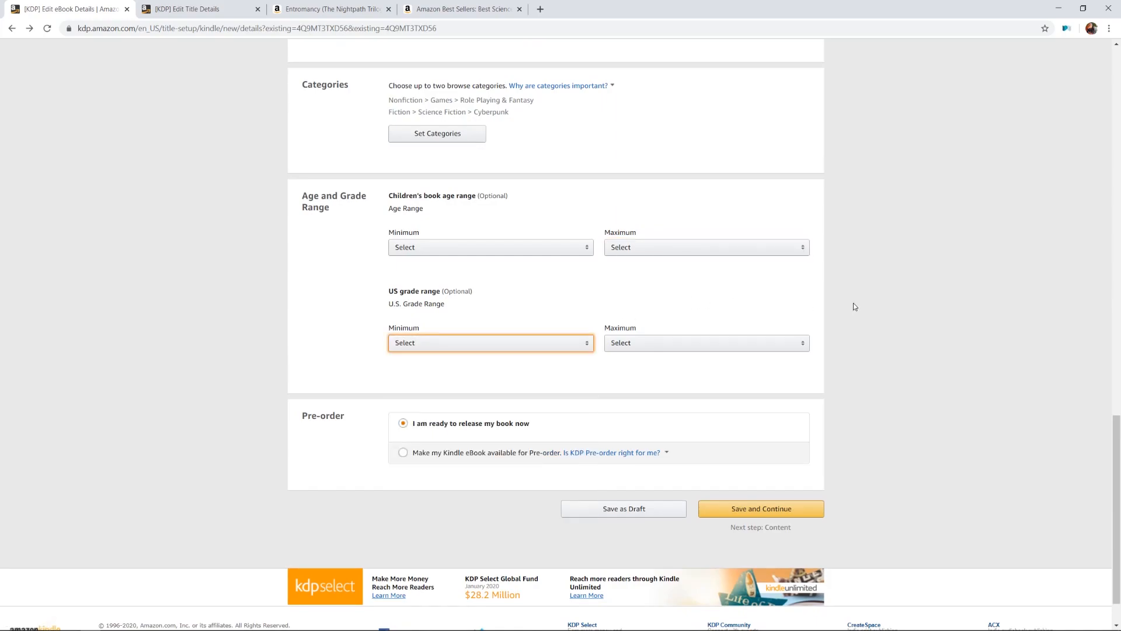
Check whether KDP Pre-order is suitable, and save the eBook details to continue to the content stage
scroll(393, 371, down, 1)
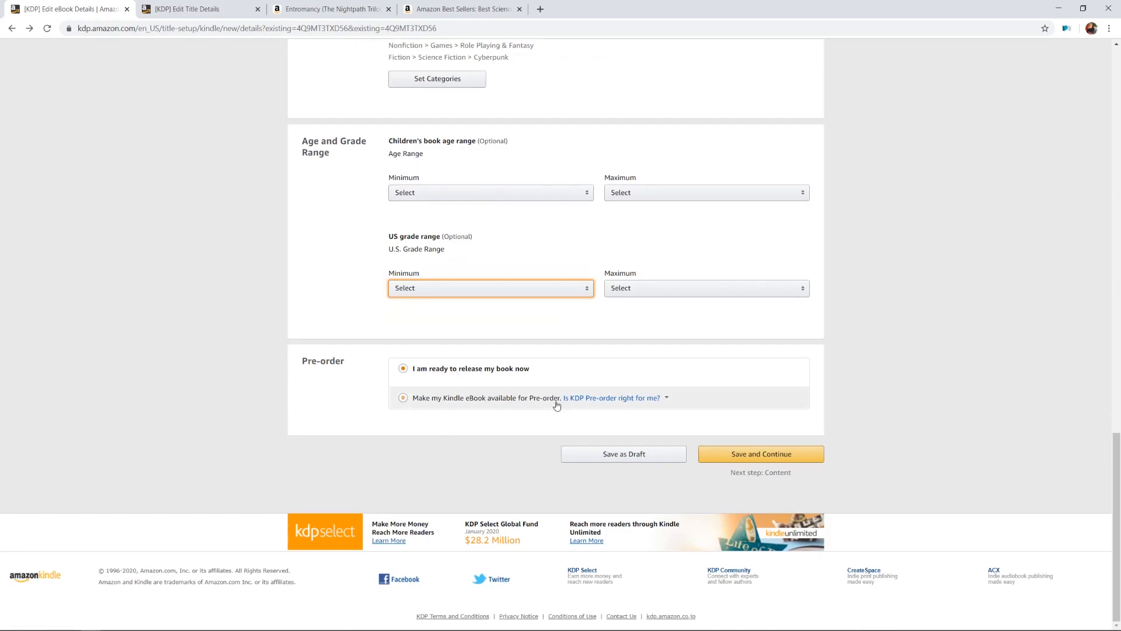
click(605, 398)
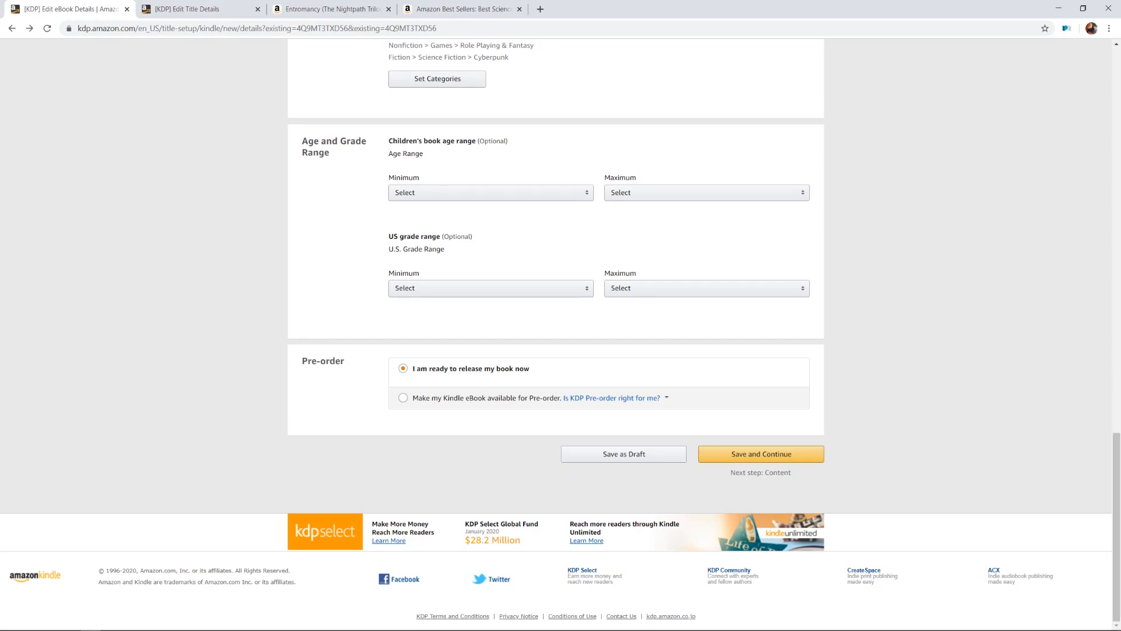
click(785, 454)
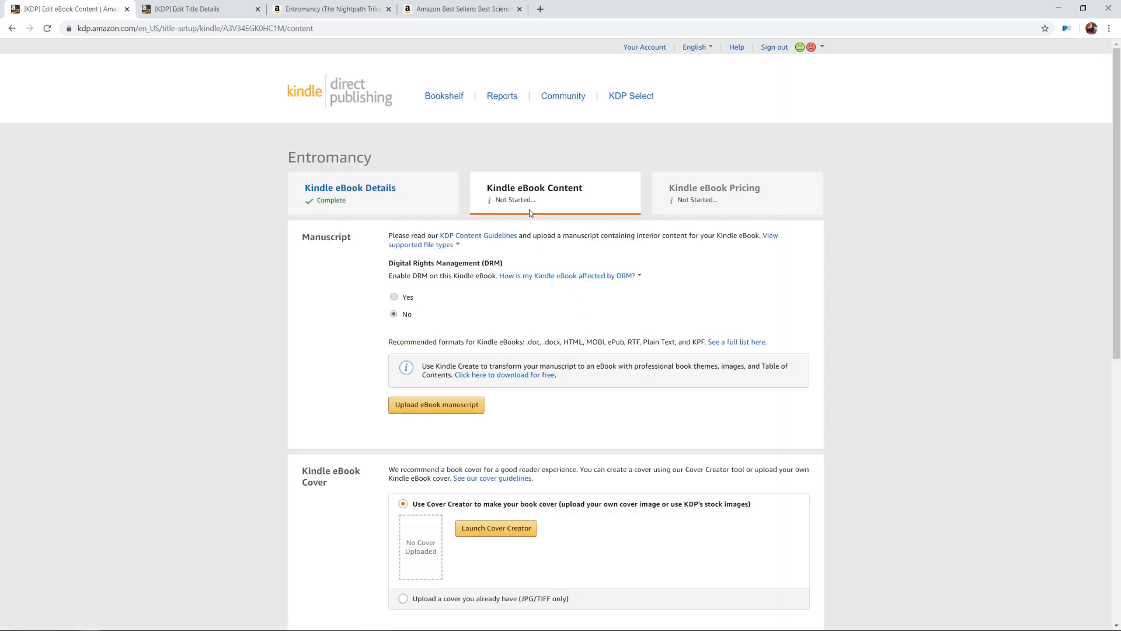
Read how DRM affects the Kindle eBook and enable Digital Rights Management for it
scroll(525, 217, down, 1)
click(502, 225)
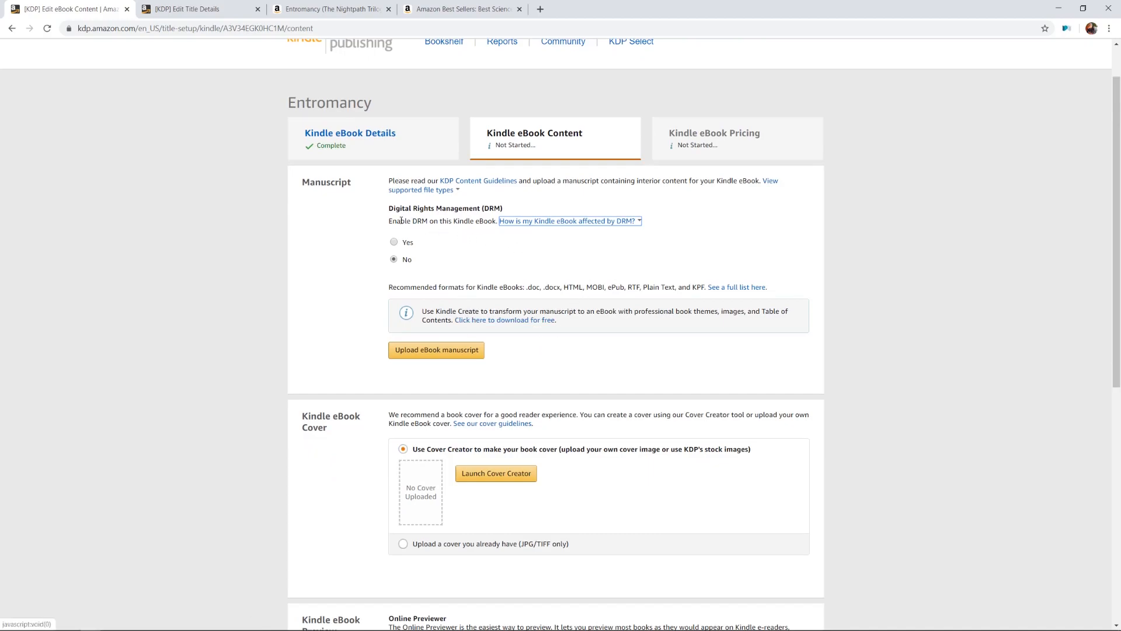
click(526, 222)
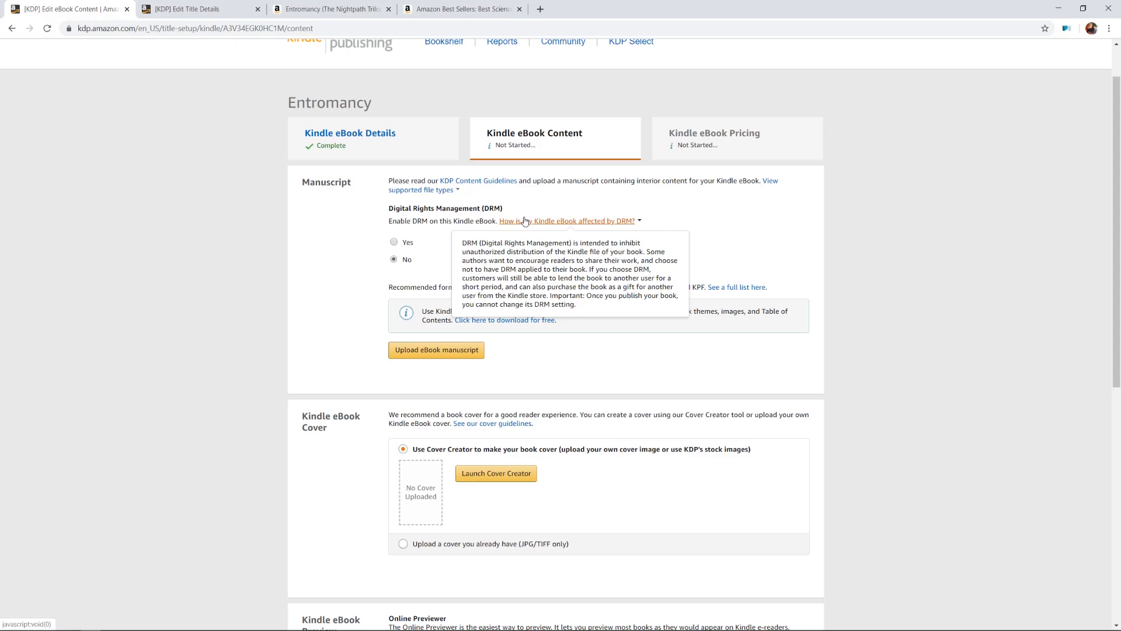
click(395, 260)
click(395, 243)
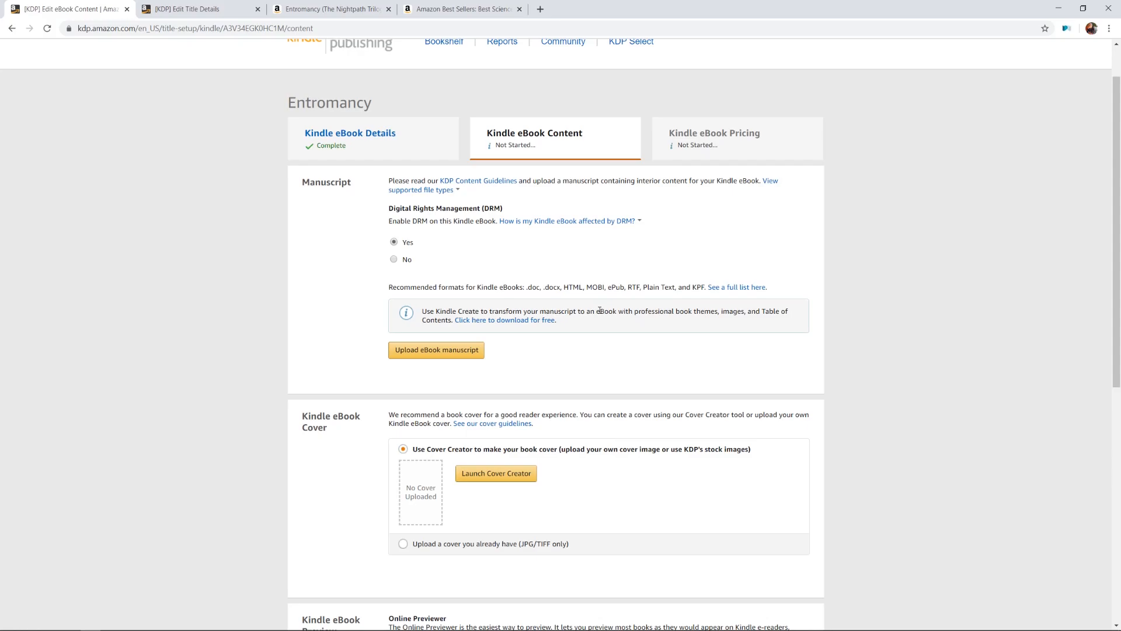
Upload Entromancy-Handbook_Digital_1.0.3.pdf as the eBook manuscript, continuing with the PDF format
click(430, 354)
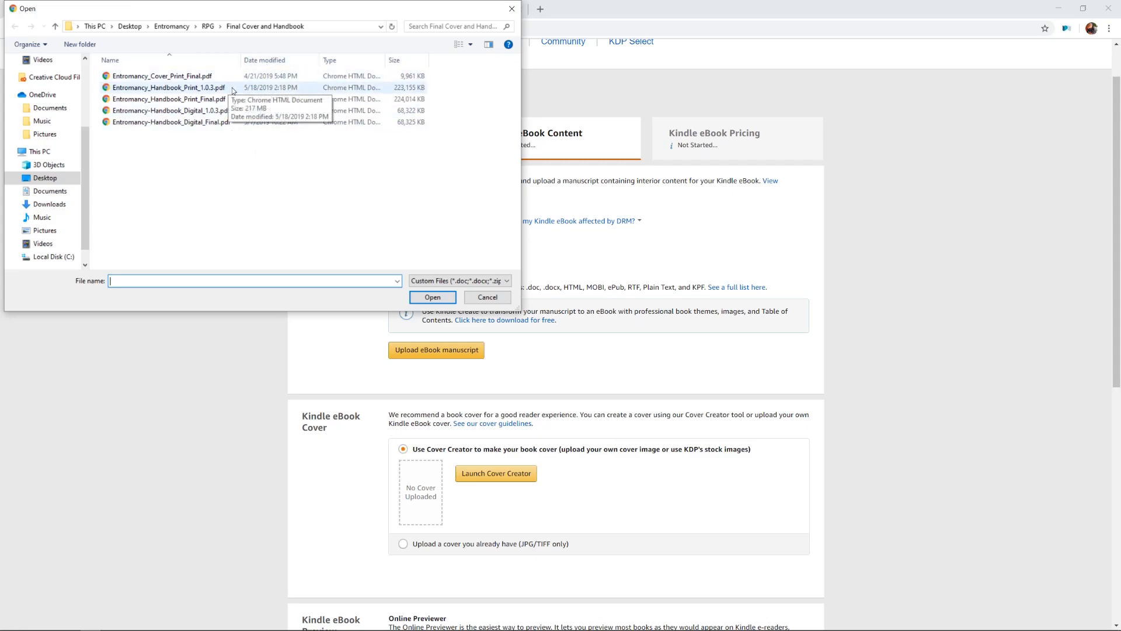
click(231, 111)
click(417, 301)
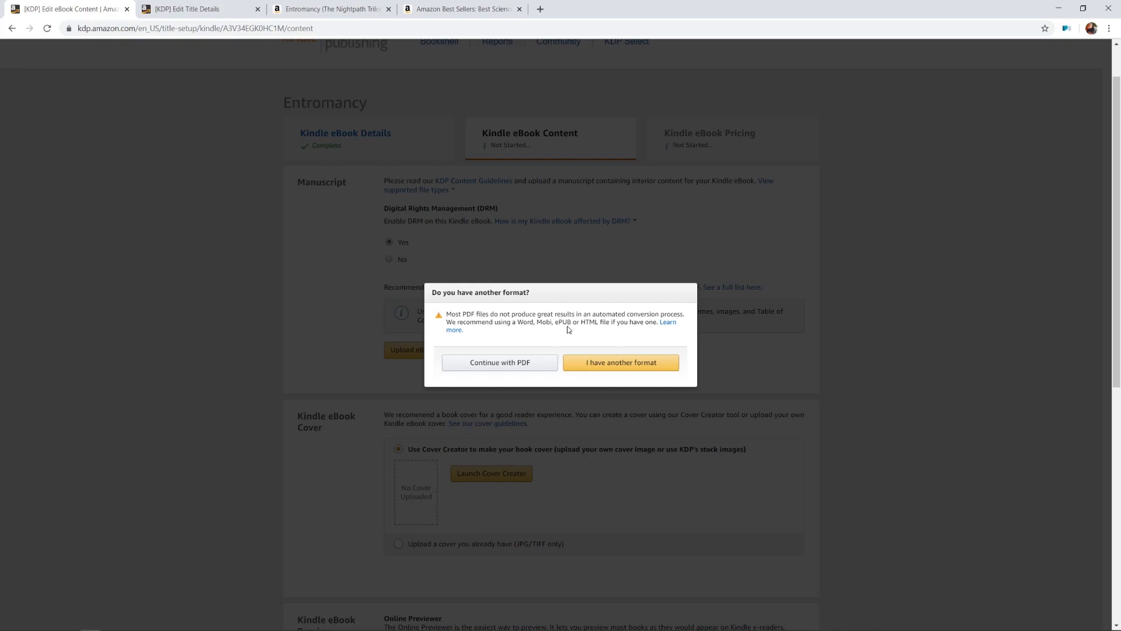
click(528, 361)
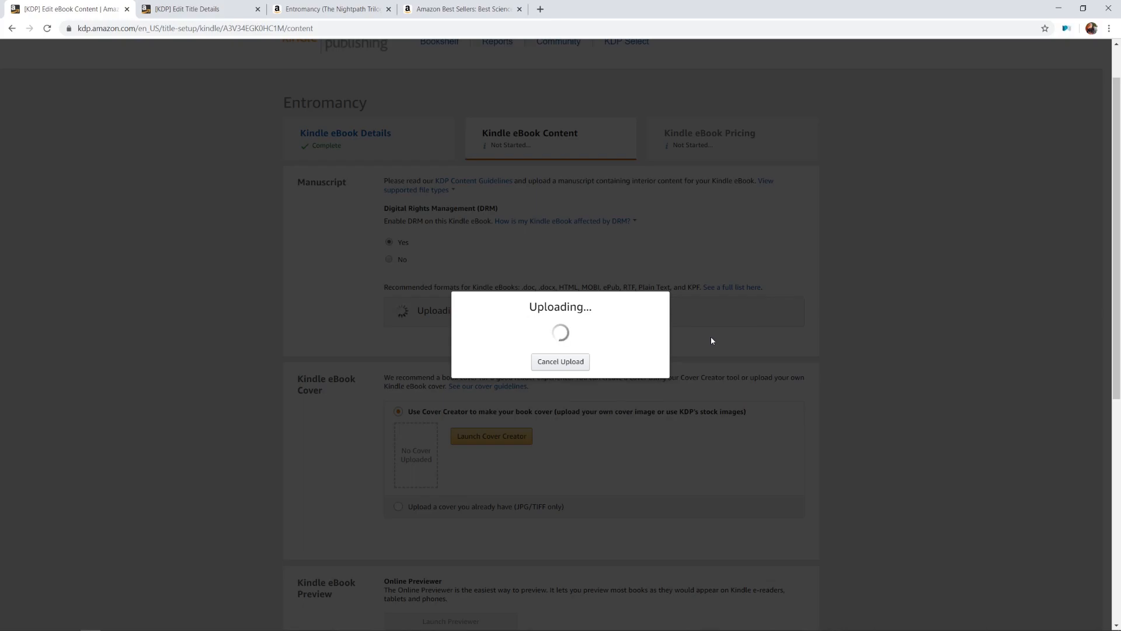
View the paperback details page of Entromancy, and return to the eBook content page to check the manuscript upload
click(194, 5)
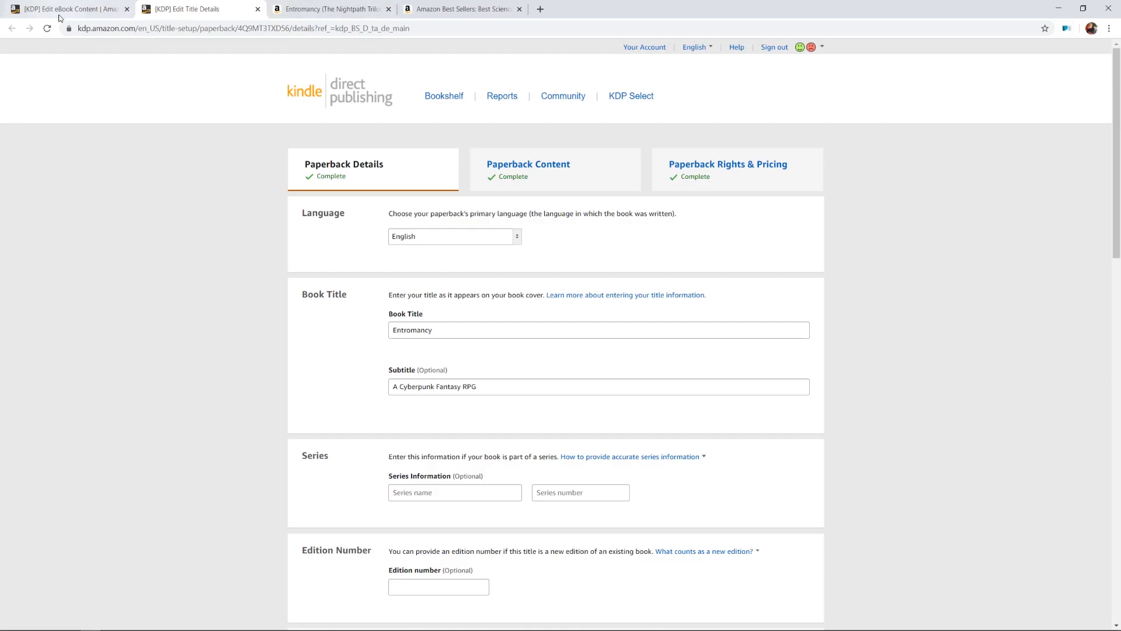
click(76, 10)
click(206, 12)
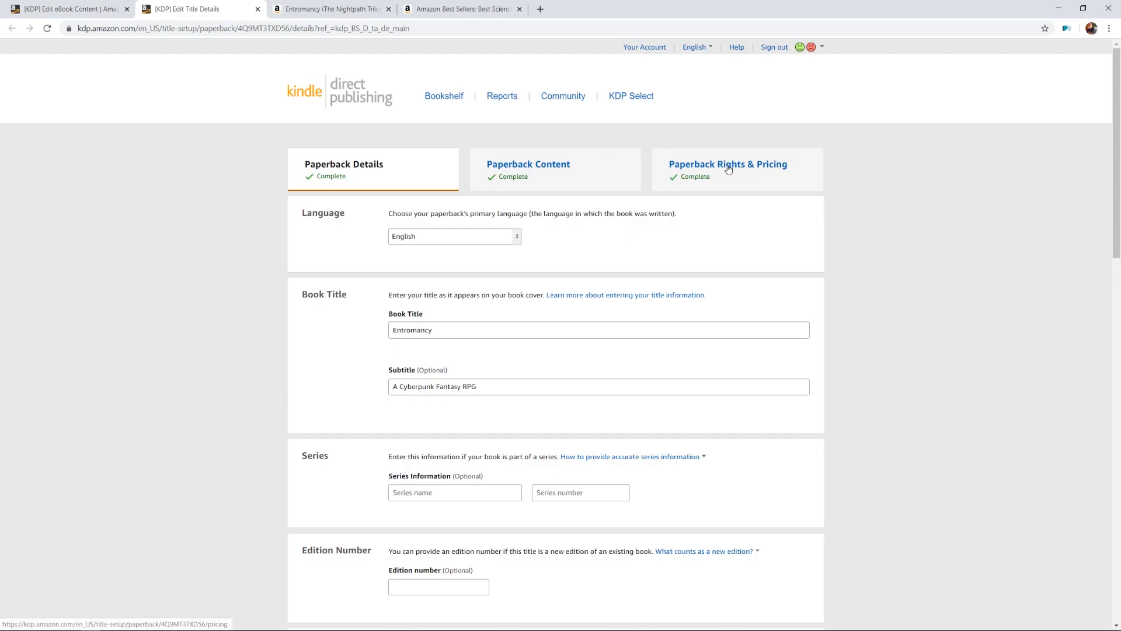
click(64, 9)
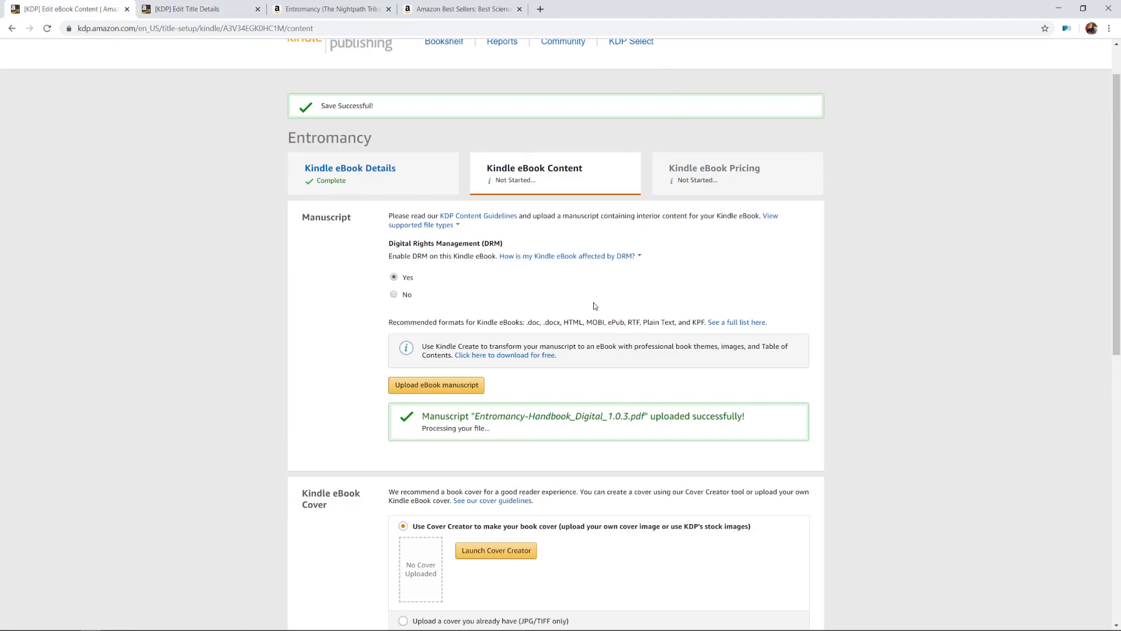
scroll(595, 308, down, 1)
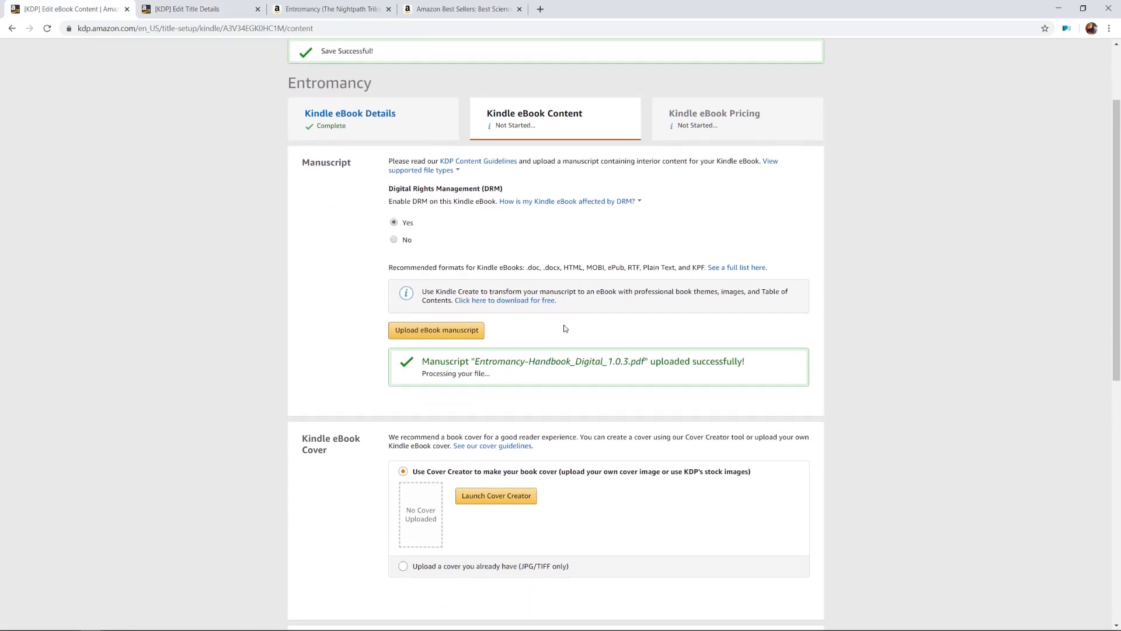
Choose to upload an existing cover for the eBook and upload Entromancy_Cover_Thumbnail_Final.jpg
scroll(564, 329, down, 1)
scroll(525, 313, down, 2)
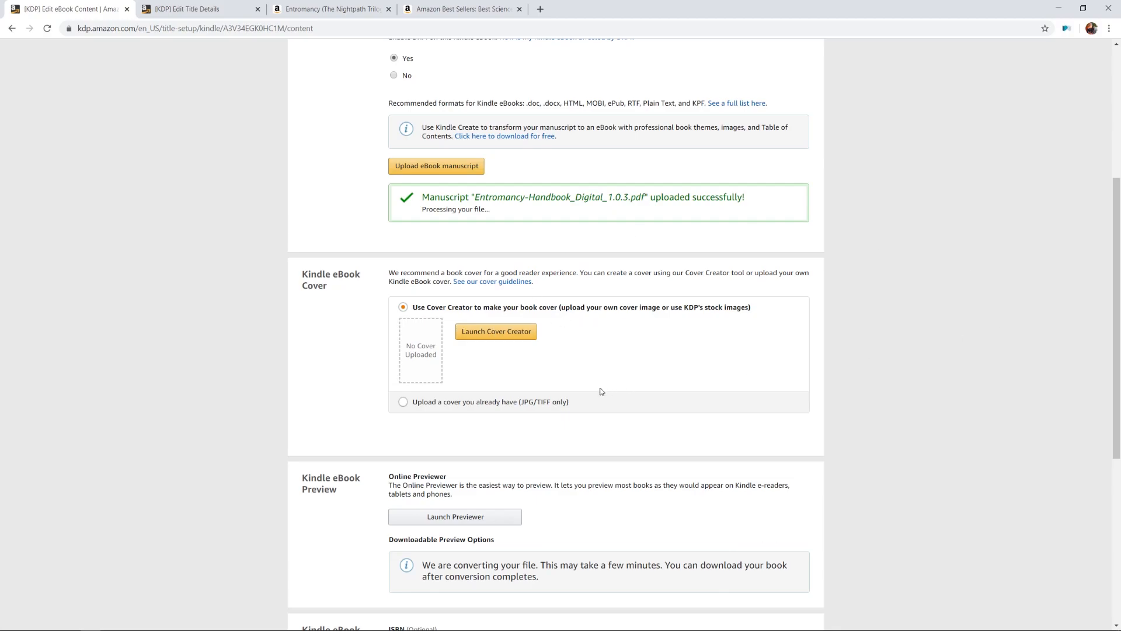
click(543, 403)
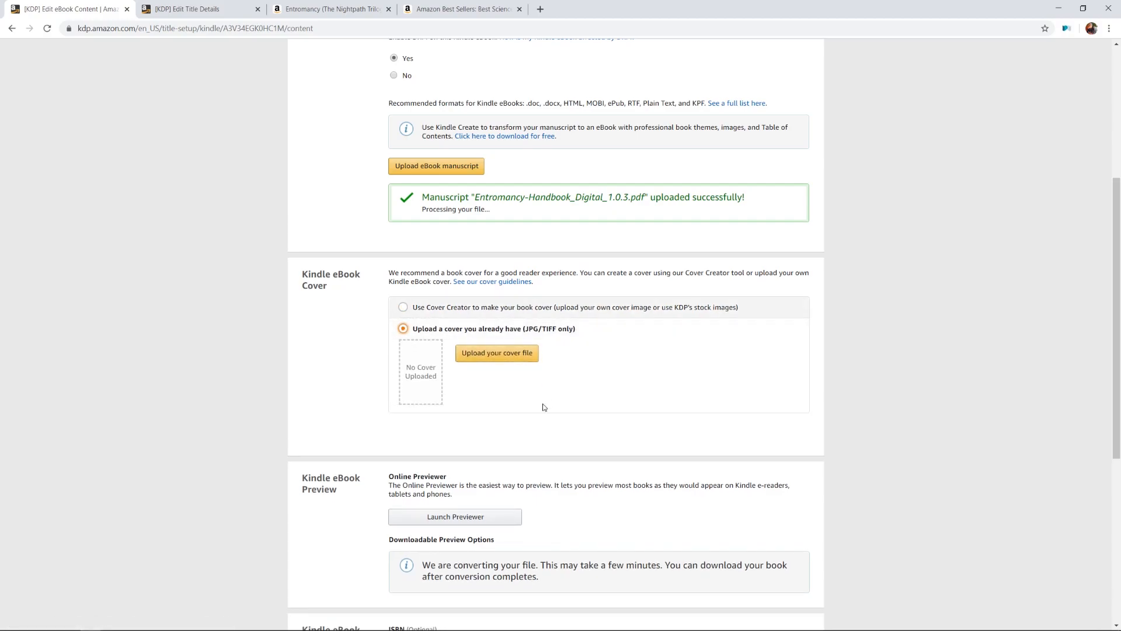
click(507, 352)
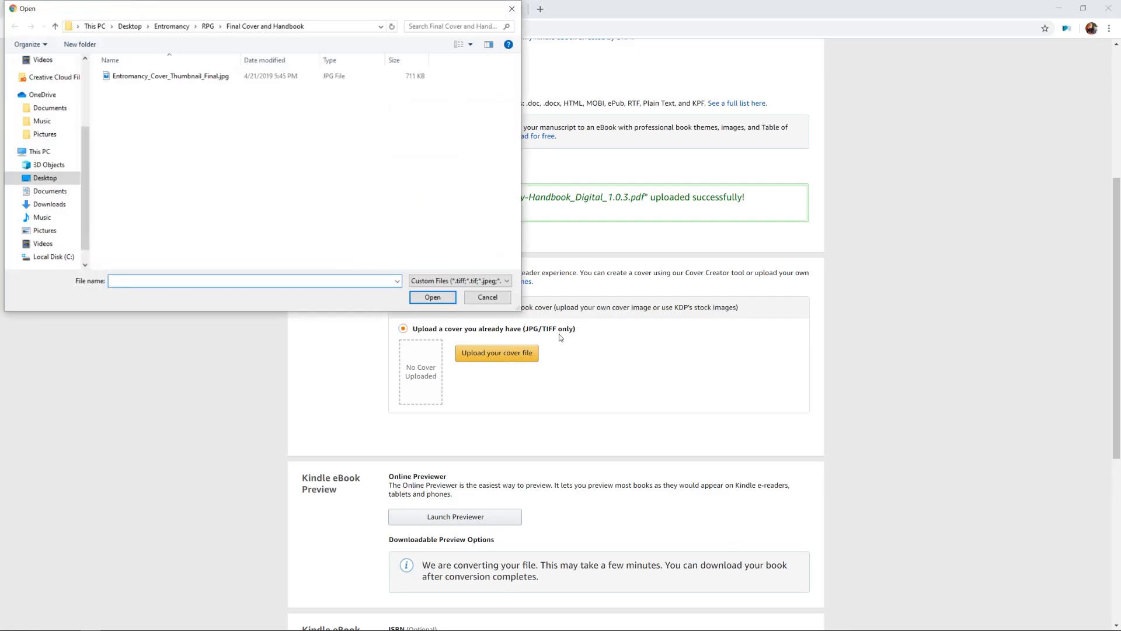
double_click(218, 76)
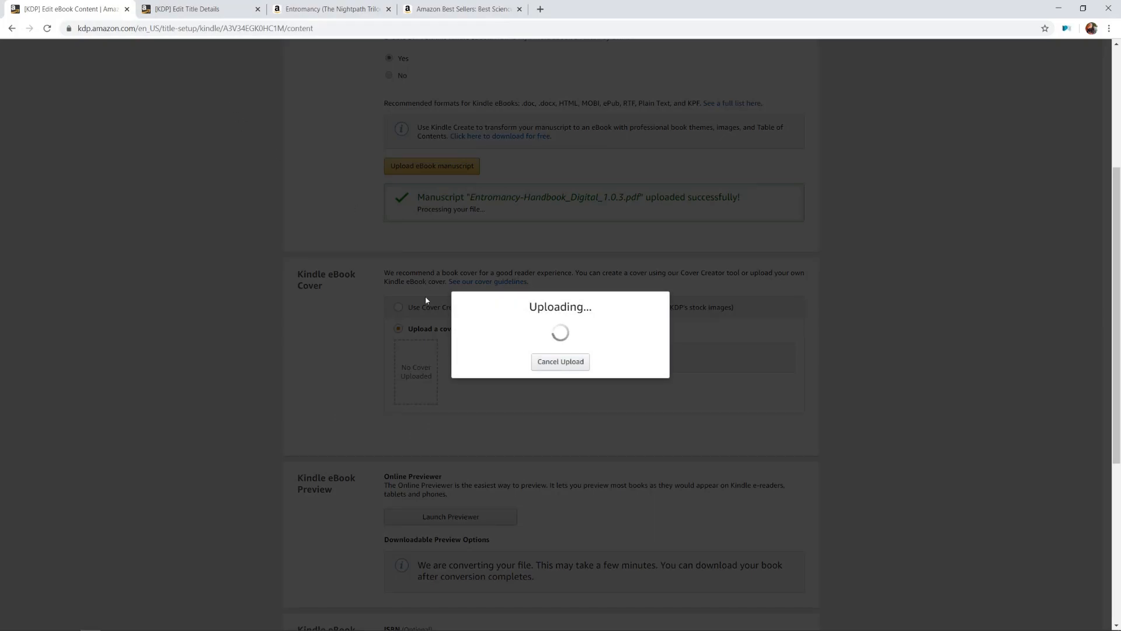
View the cover on the Amazon listing of the Entromancy novel, and return to the eBook content page
click(384, 4)
scroll(421, 215, up, 10)
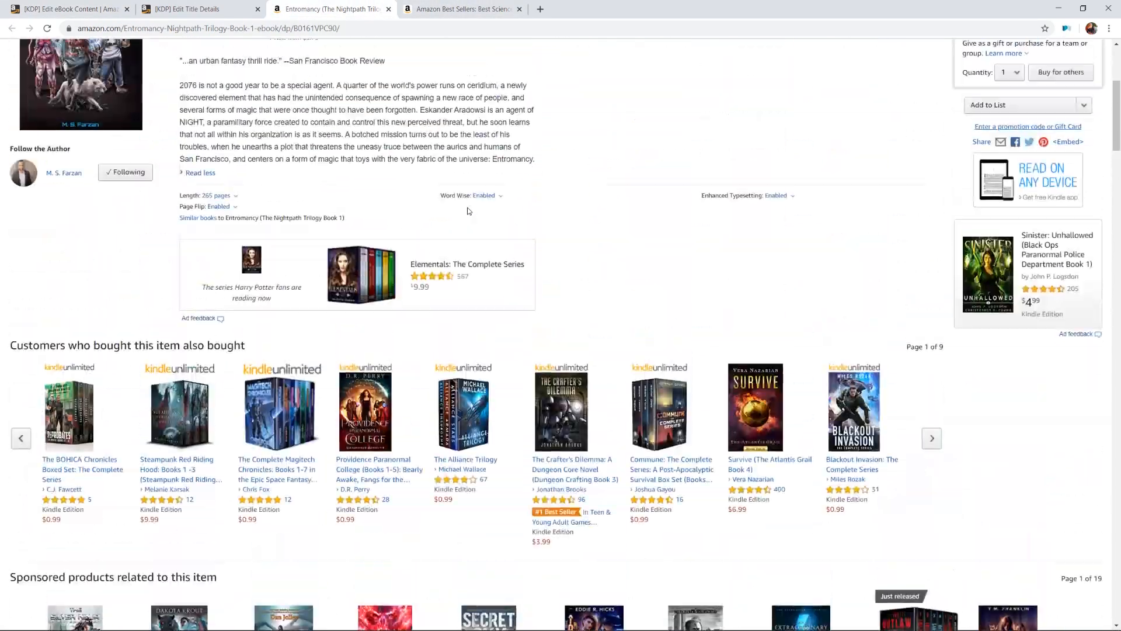
scroll(468, 211, up, 5)
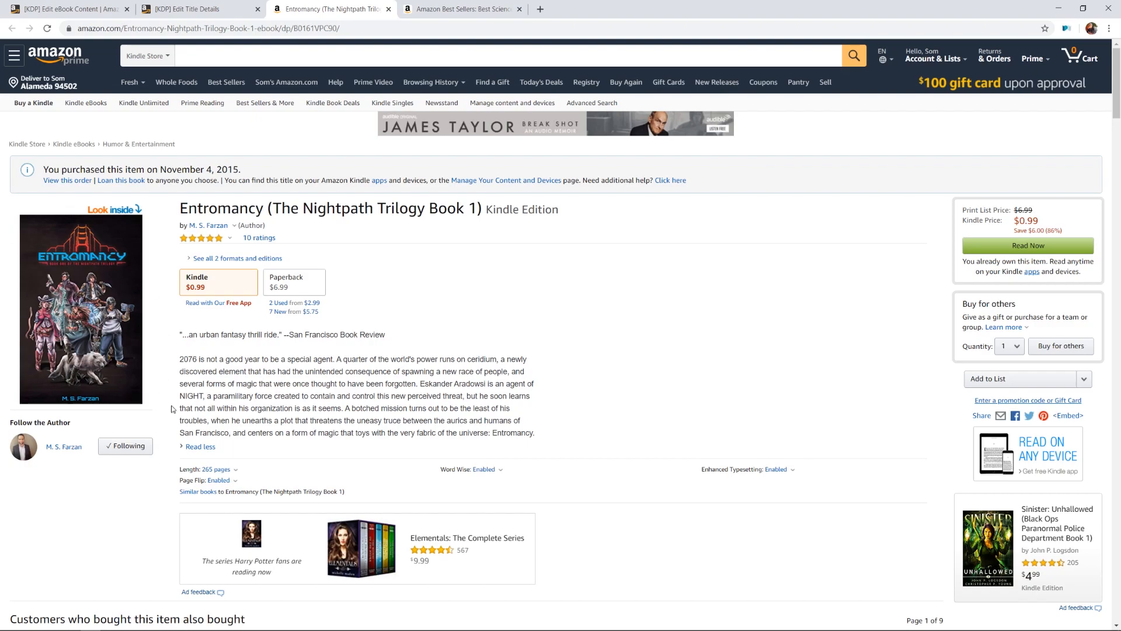
click(57, 8)
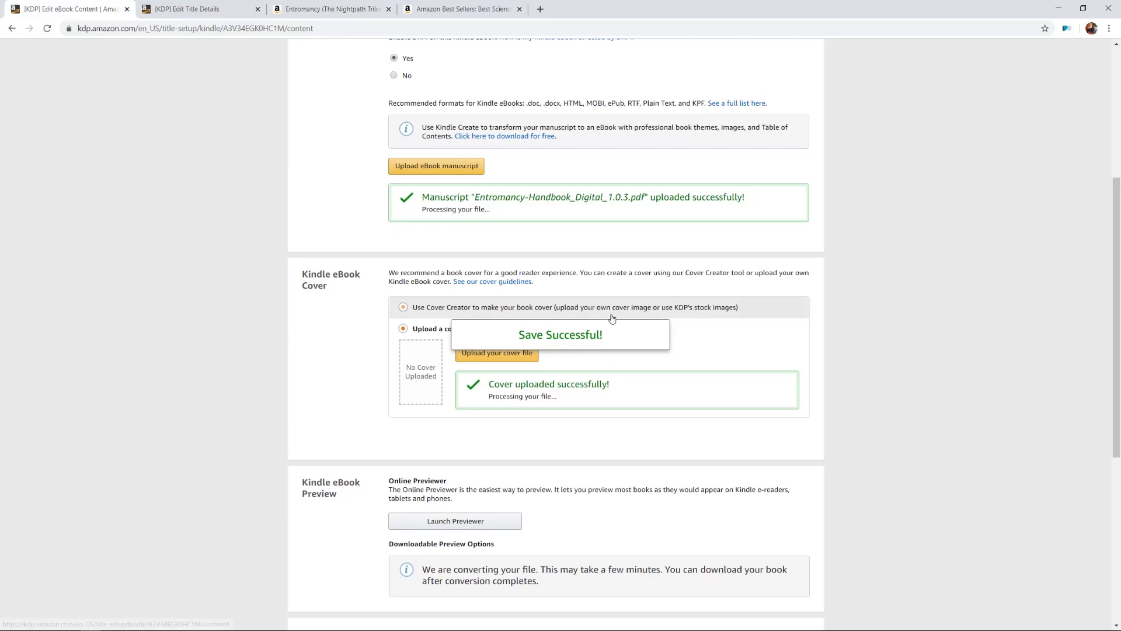
Check the manuscript and cover upload status, and read the eBook's preview and ISBN sections
scroll(612, 318, down, 2)
scroll(741, 335, down, 2)
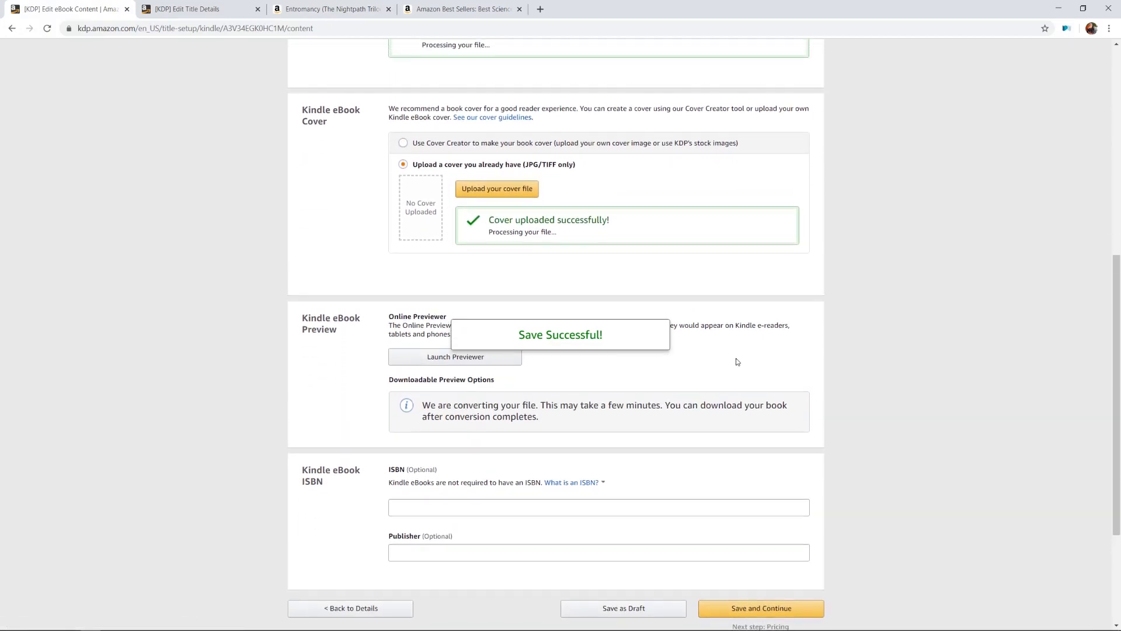
scroll(743, 398, up, 3)
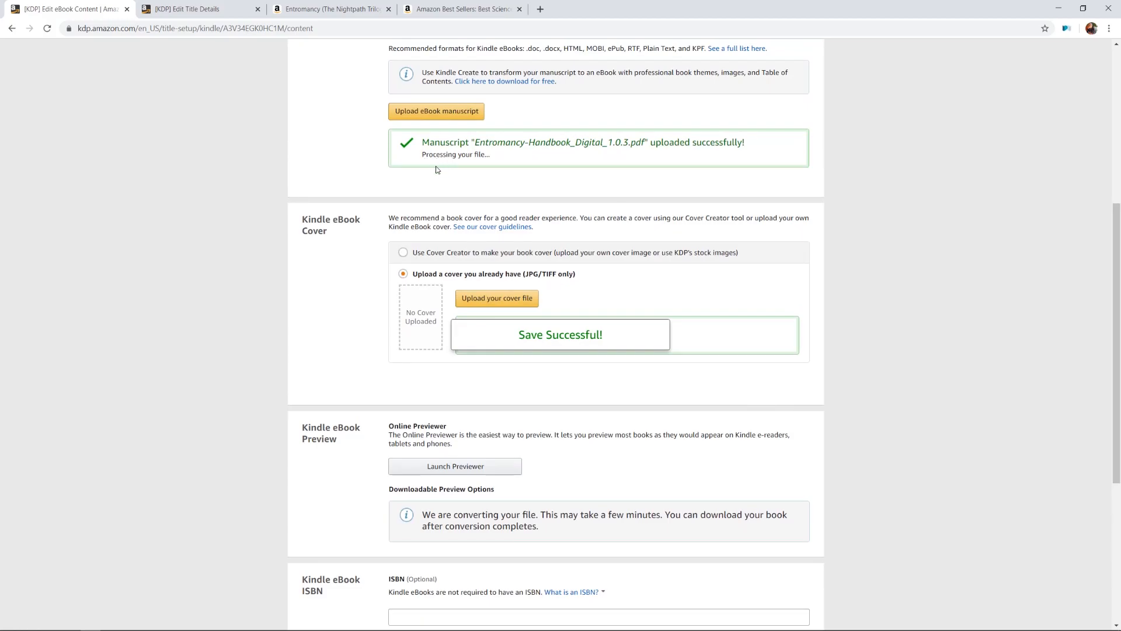
scroll(563, 250, down, 2)
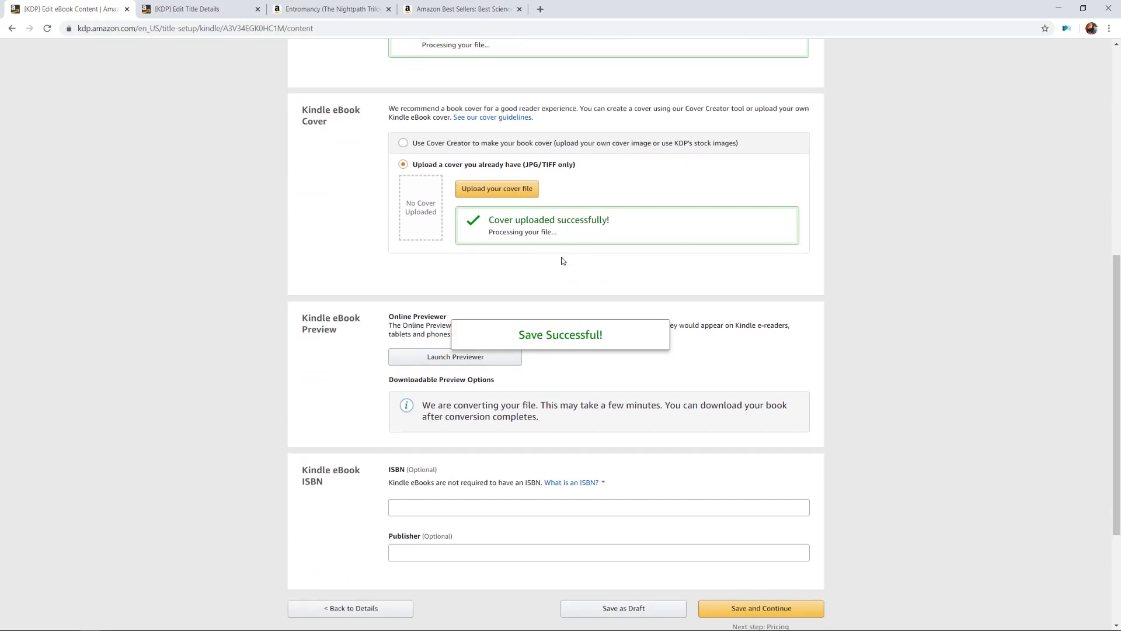
scroll(563, 260, up, 1)
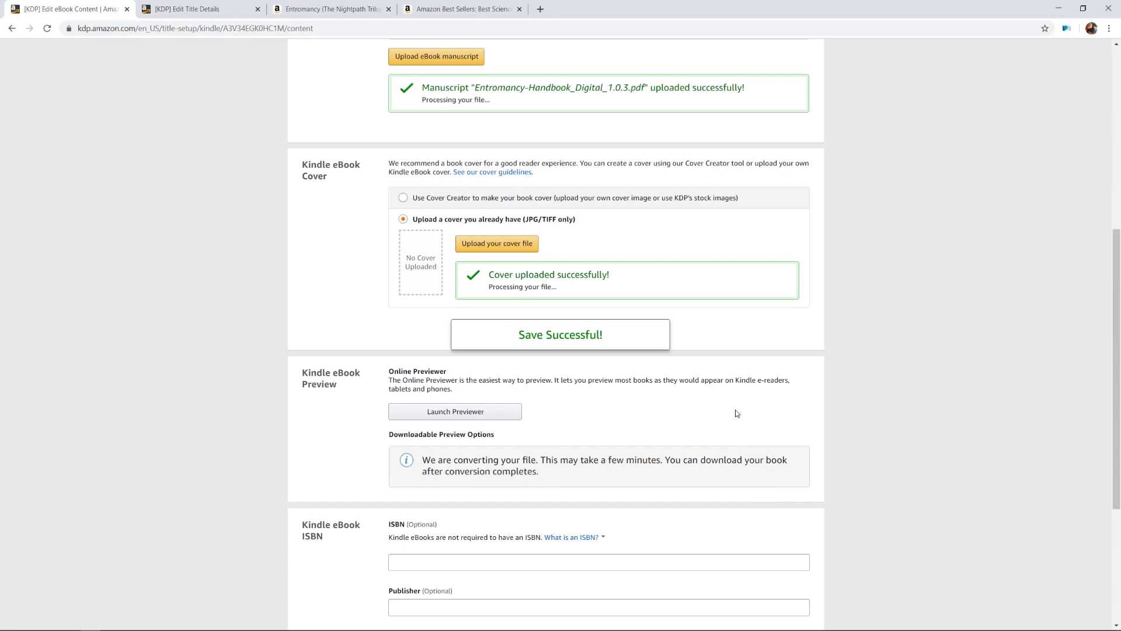
scroll(794, 365, down, 1)
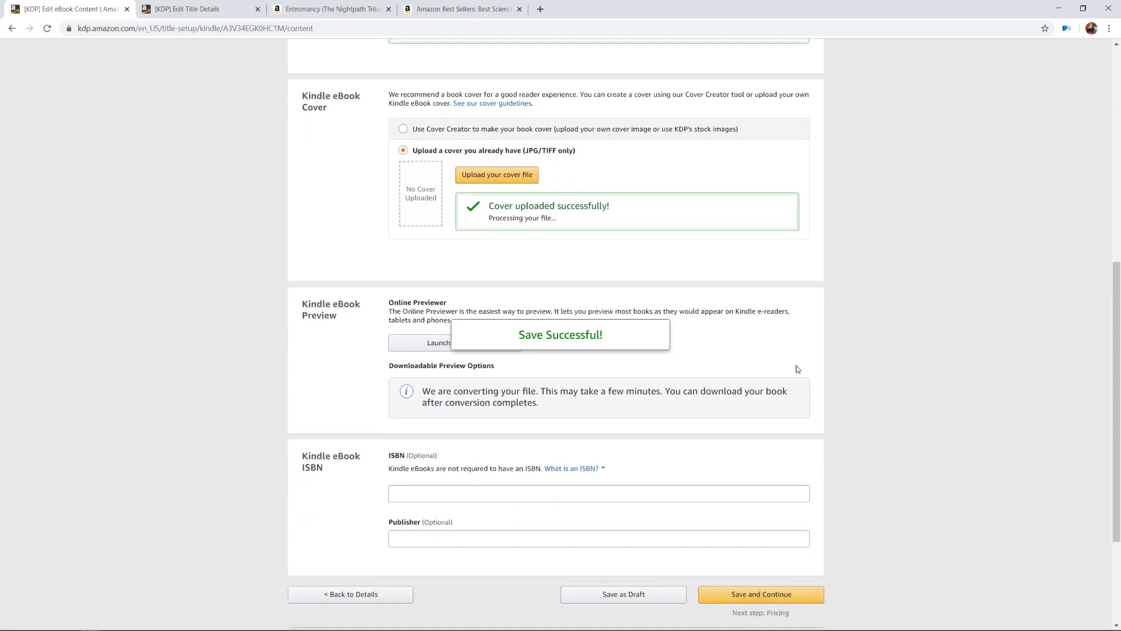
scroll(797, 369, down, 1)
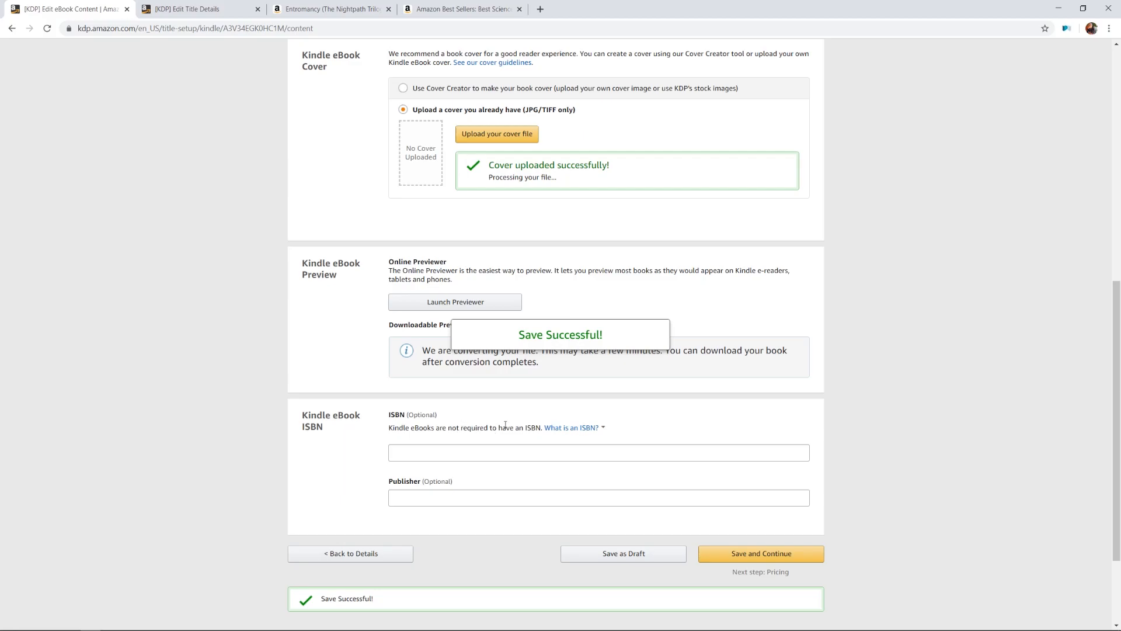
Check the ISBN and publisher in the novel's Amazon product details, and return to the eBook content page
click(554, 431)
click(333, 9)
scroll(304, 263, down, 5)
scroll(304, 263, down, 12)
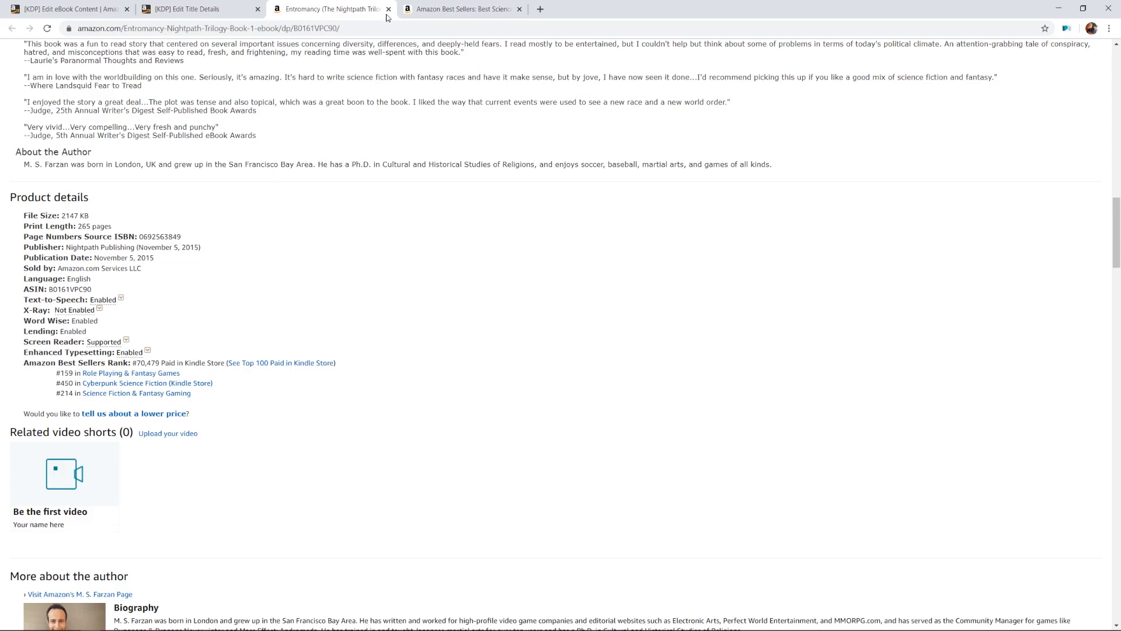
click(38, 6)
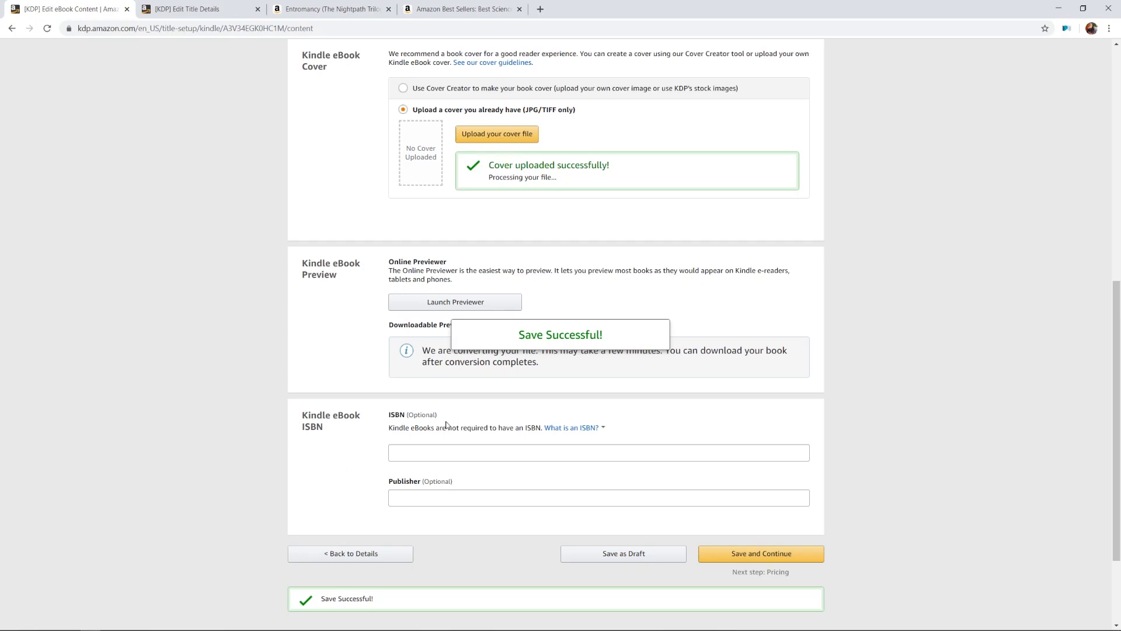
Save the eBook content and continue to the pricing stage, leaving the ISBN and publisher blank
click(772, 553)
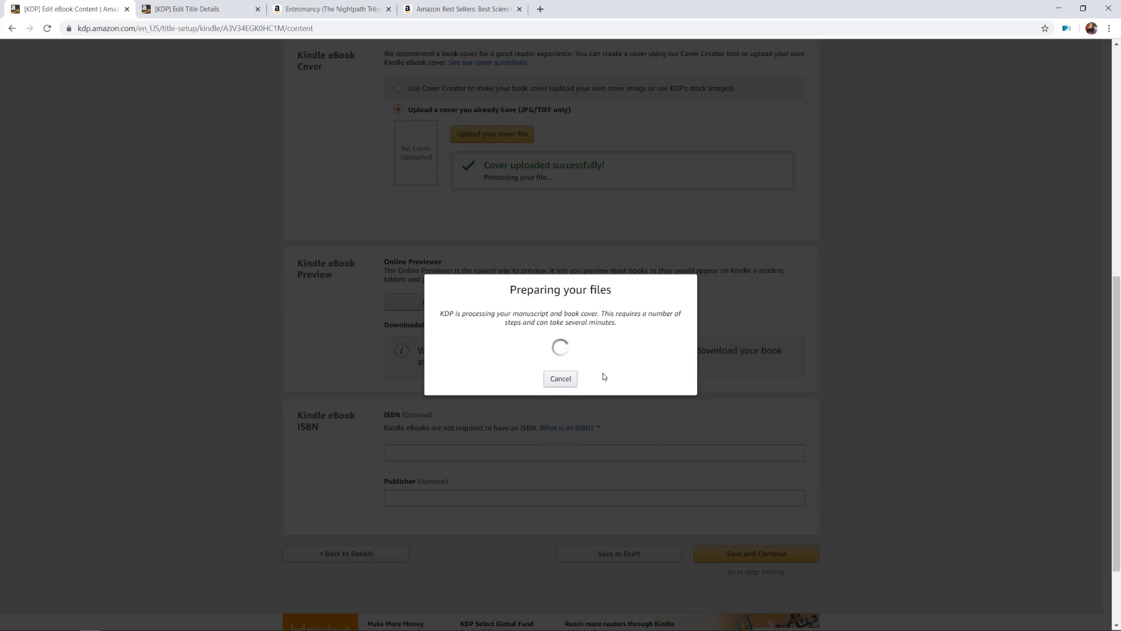
scroll(604, 376, up, 3)
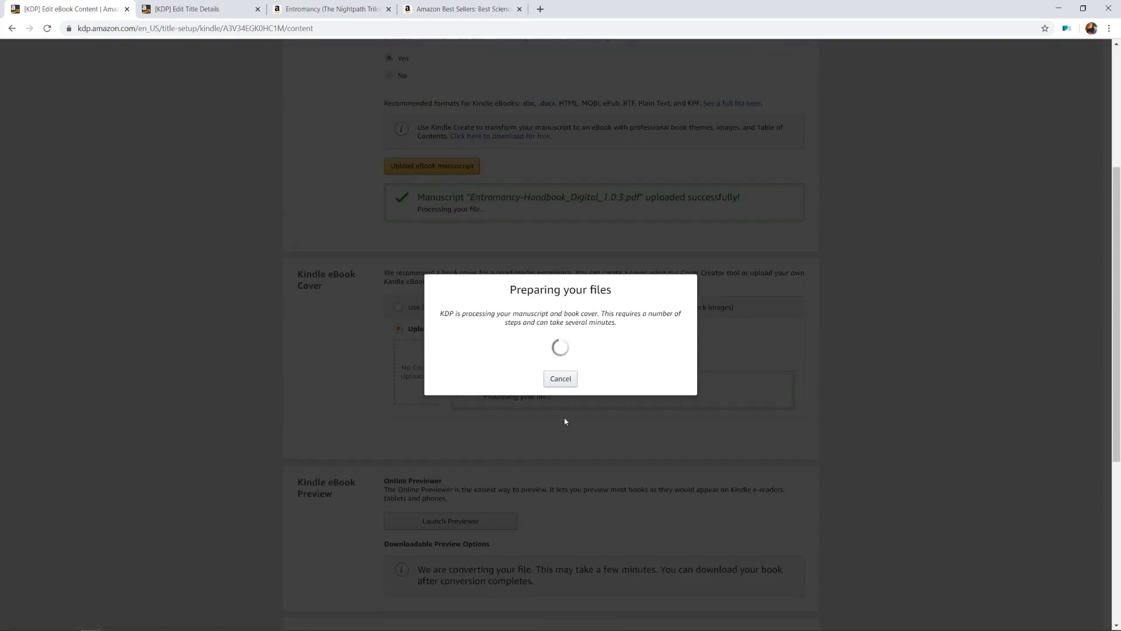
scroll(388, 371, up, 3)
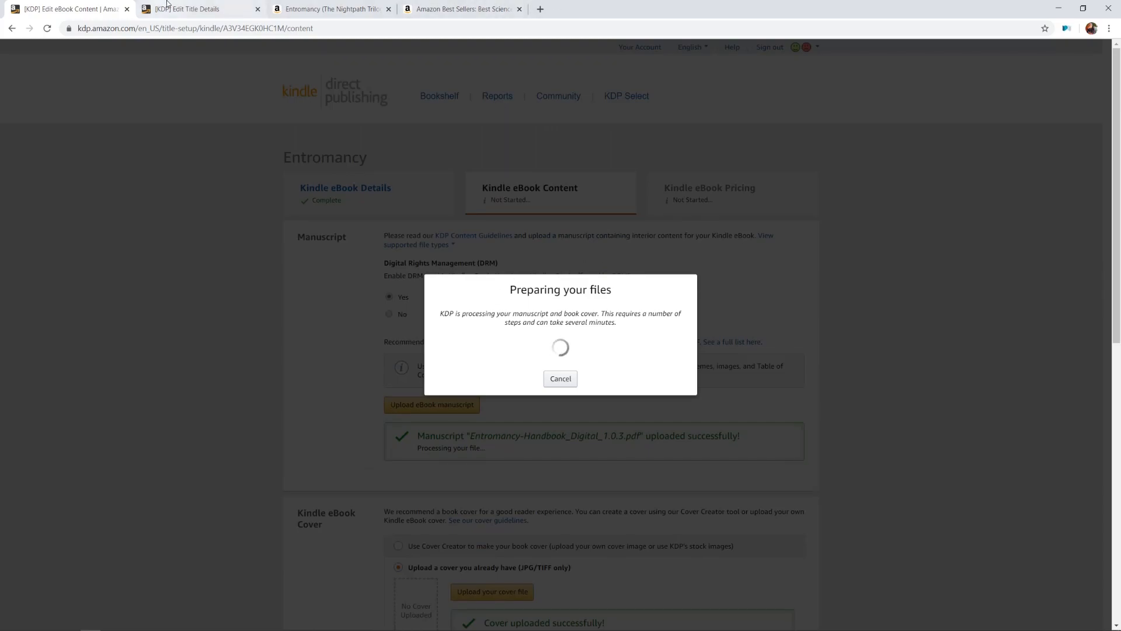
Compare the paperback details page of Entromancy with the Amazon listing of the novel's Kindle edition
click(167, 4)
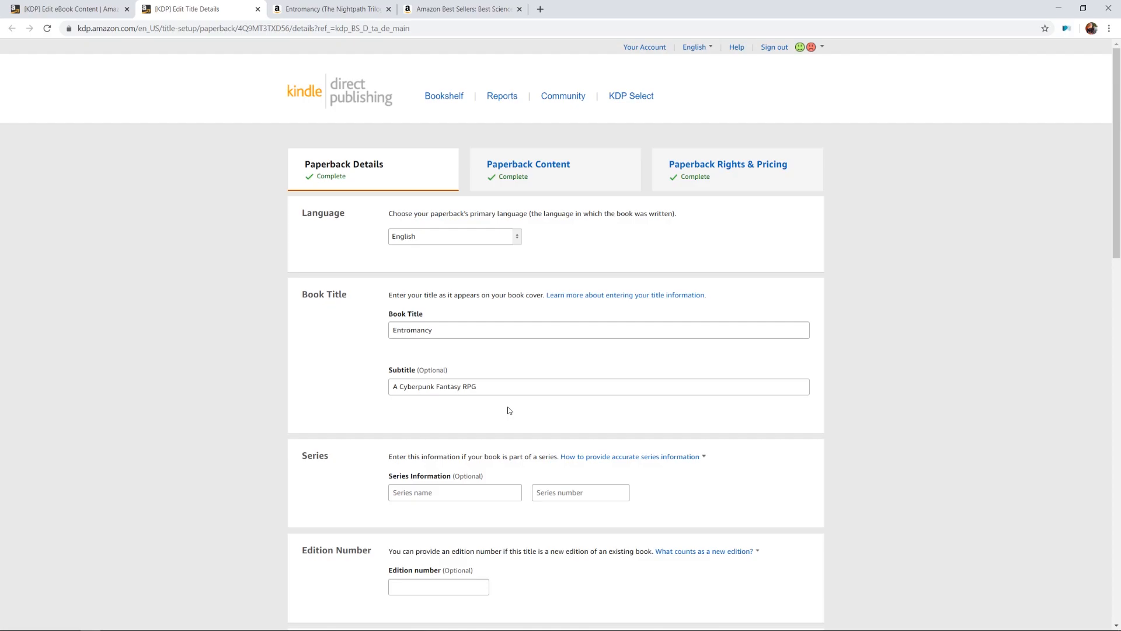
click(333, 9)
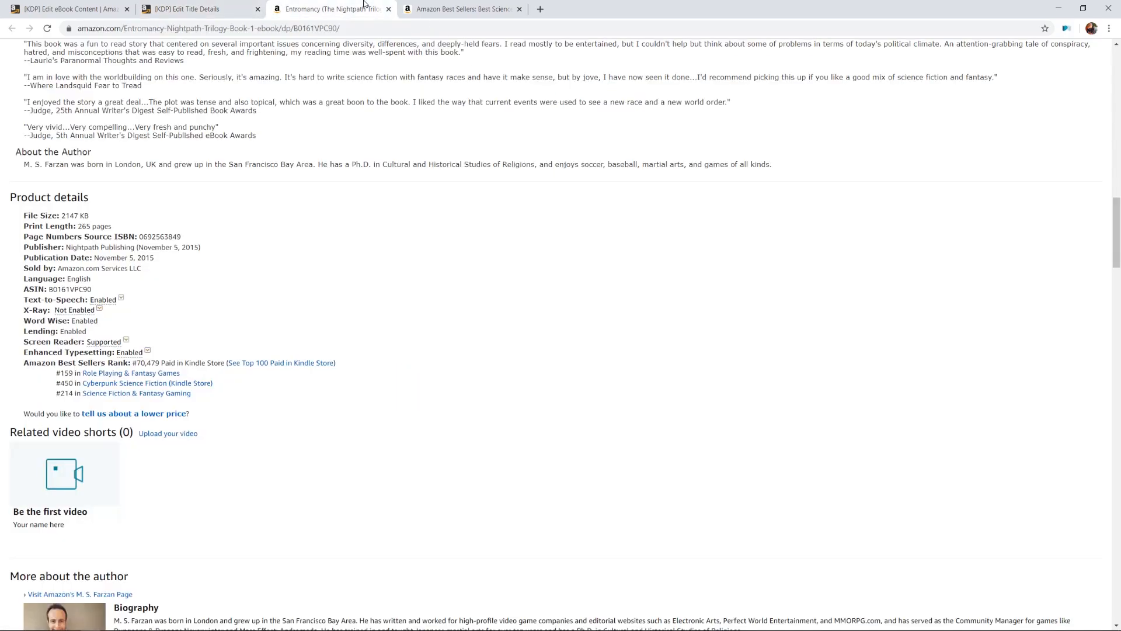
scroll(373, 280, up, 6)
scroll(369, 279, up, 15)
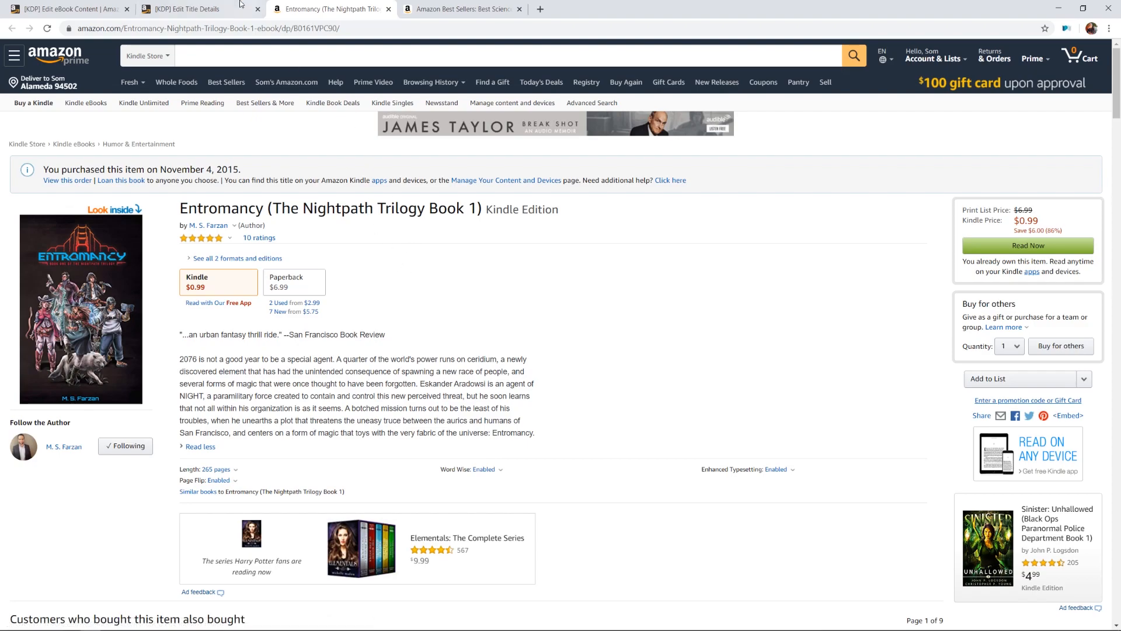
click(170, 3)
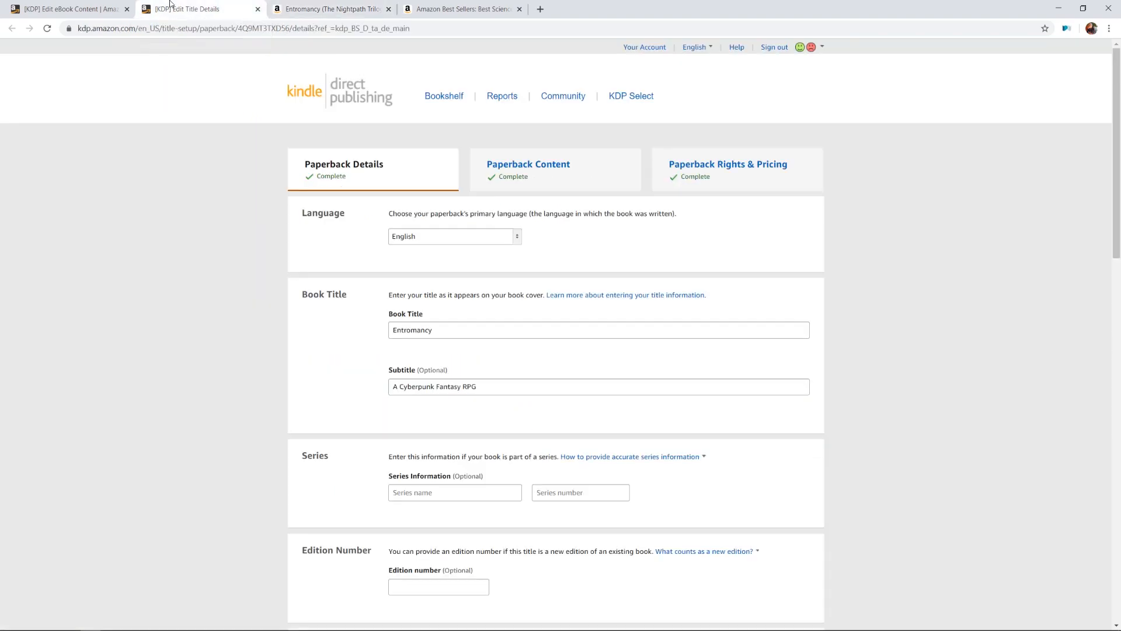
click(333, 8)
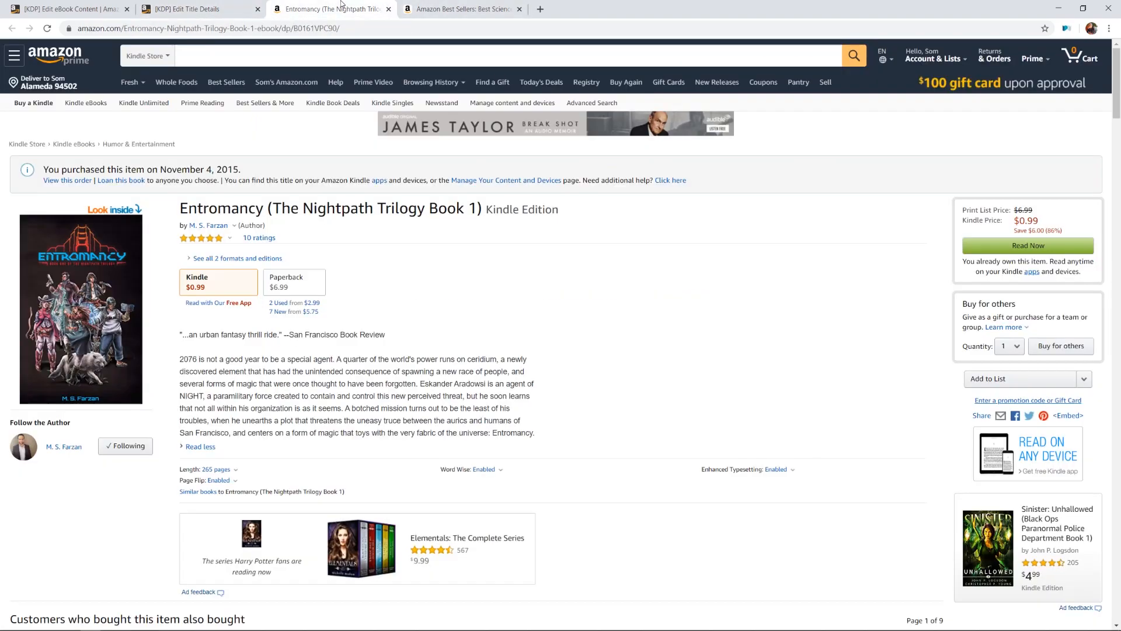
click(243, 9)
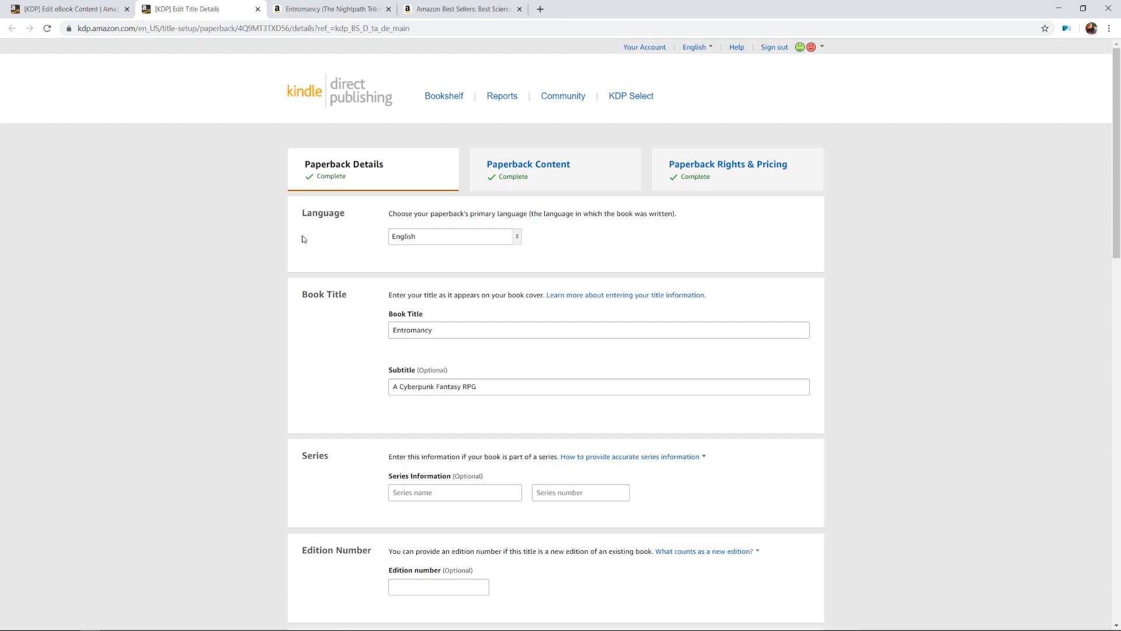
Review the paperback details through keywords, categories and adult content, and save them to continue to the content stage
scroll(370, 206, down, 1)
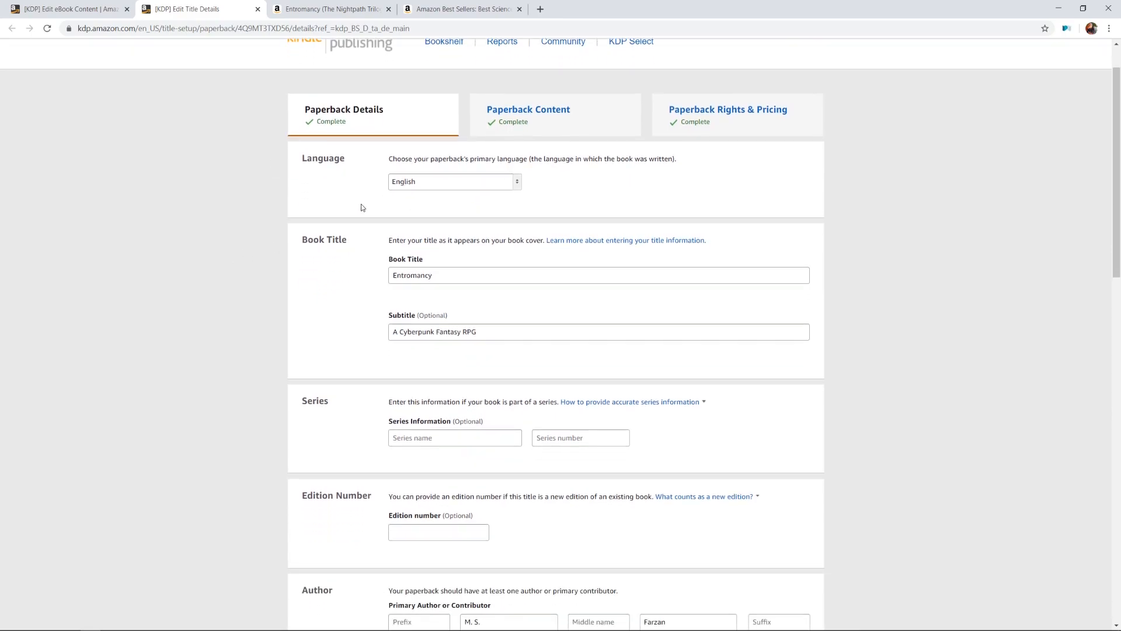
scroll(362, 233, down, 1)
scroll(374, 258, down, 1)
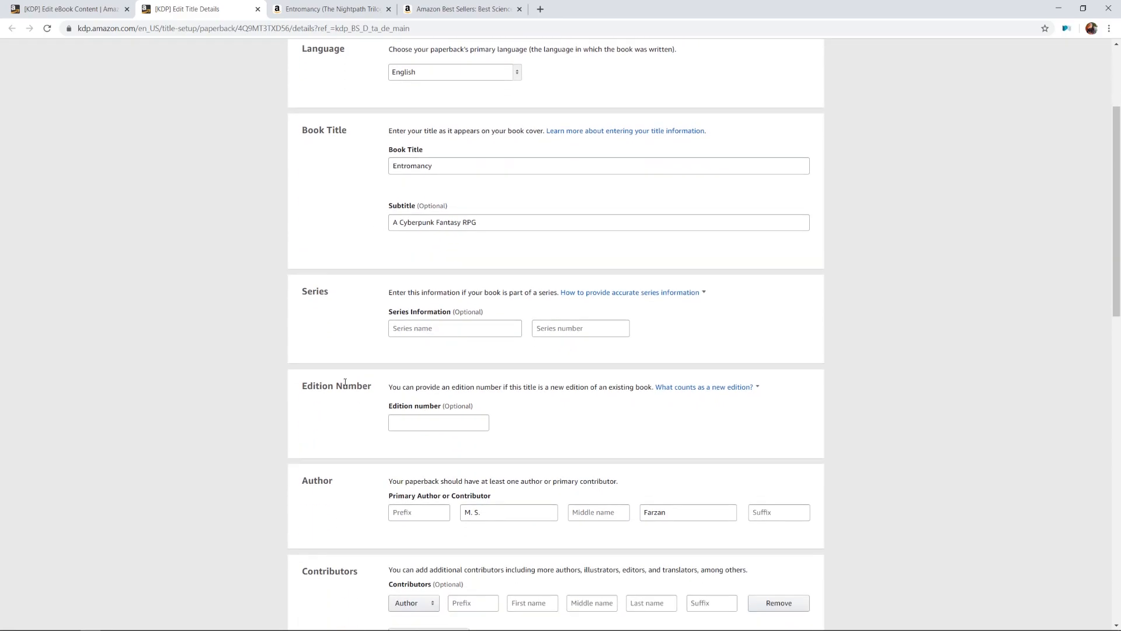
scroll(350, 445, down, 5)
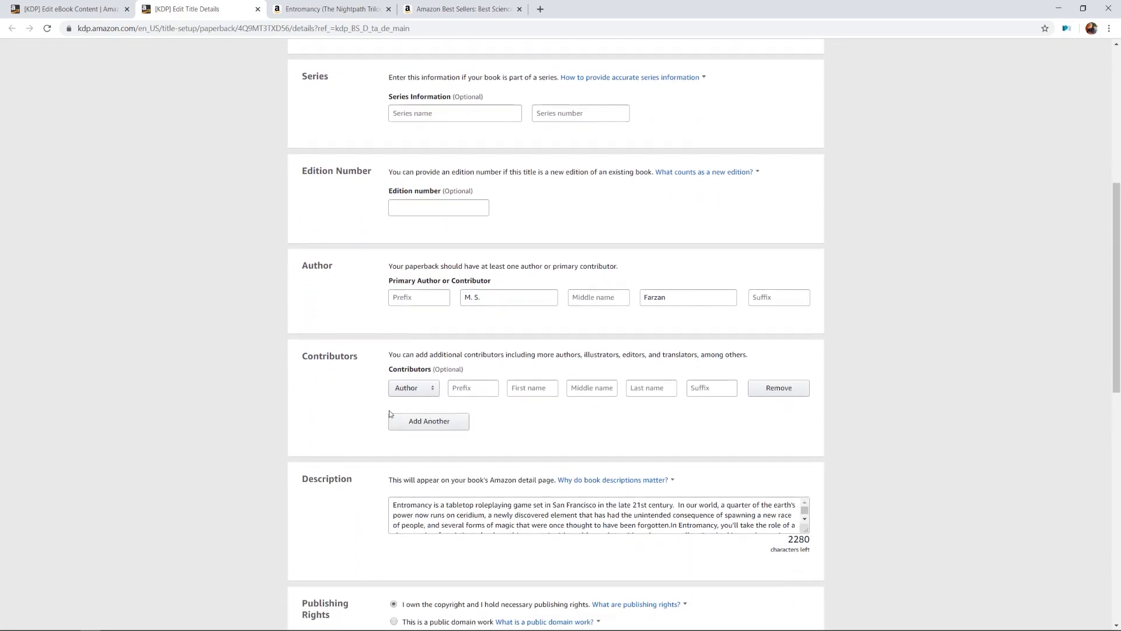
scroll(350, 409, down, 2)
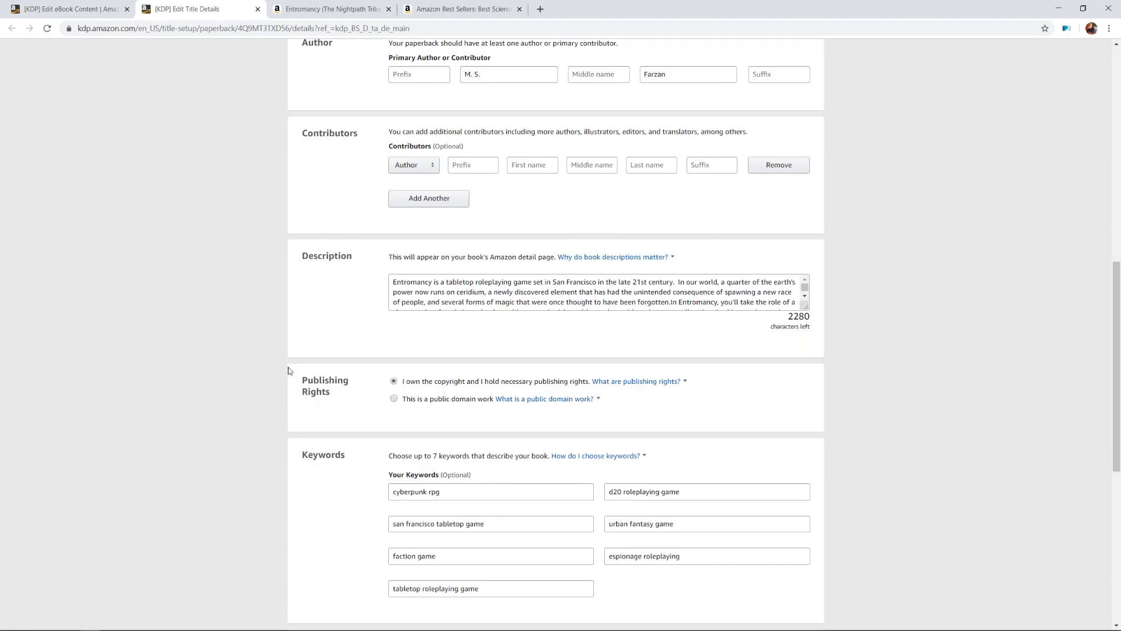
scroll(305, 266, down, 4)
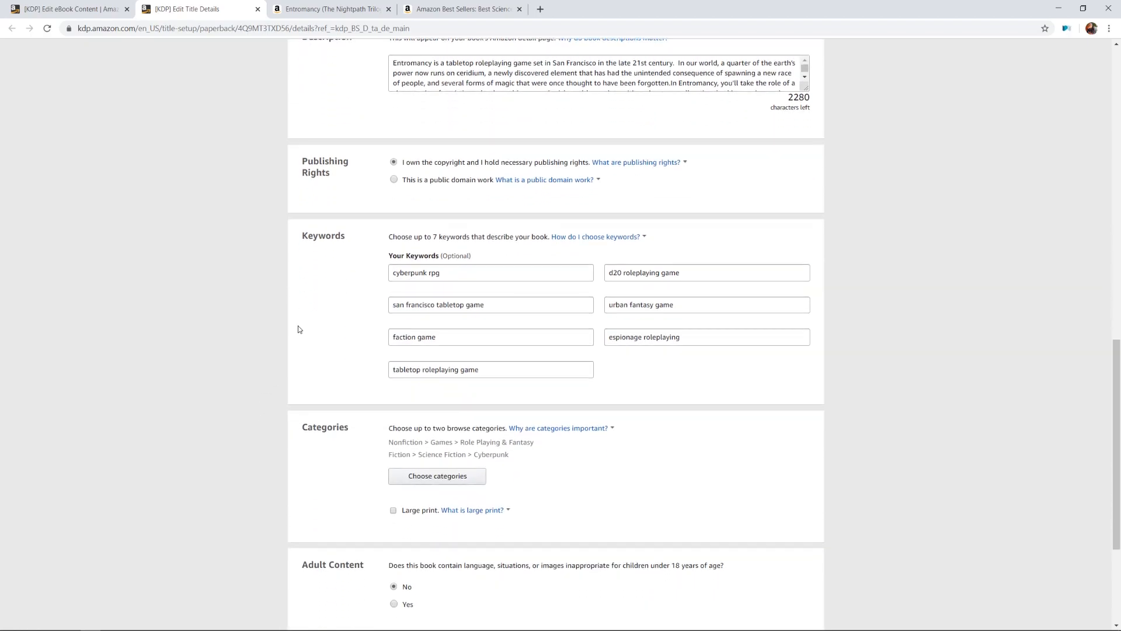
scroll(297, 341, down, 2)
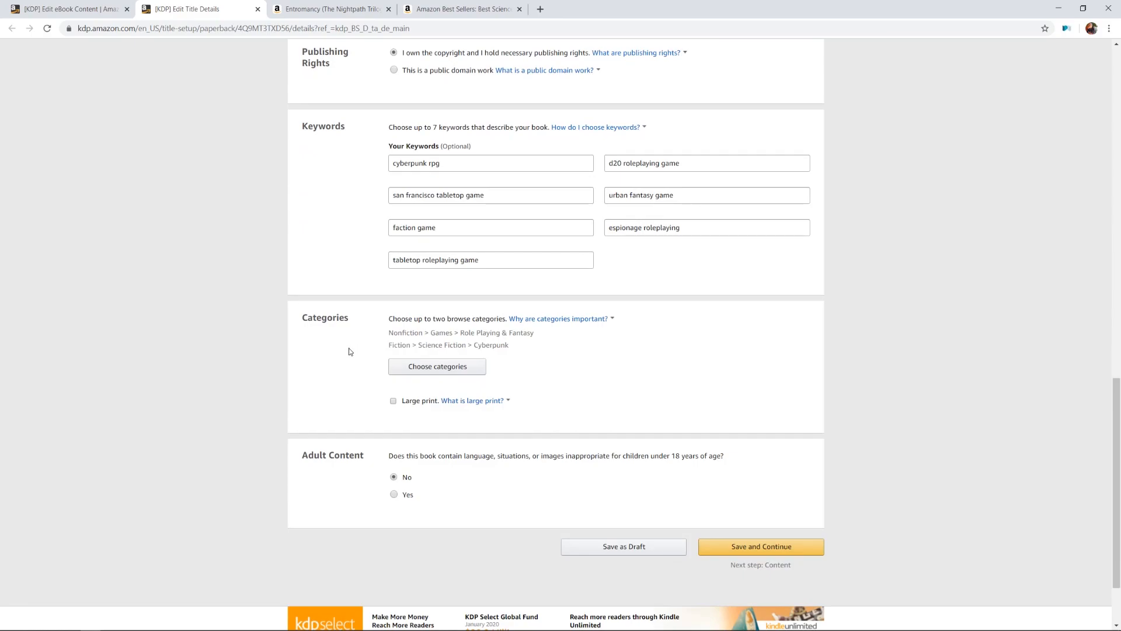
scroll(389, 443, down, 1)
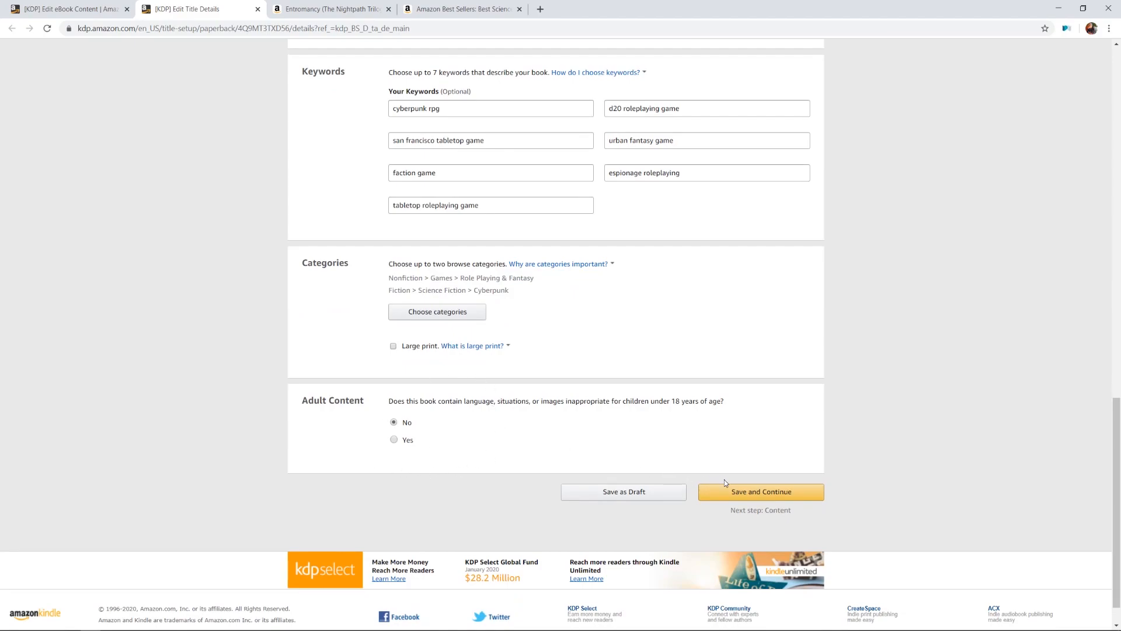
click(734, 498)
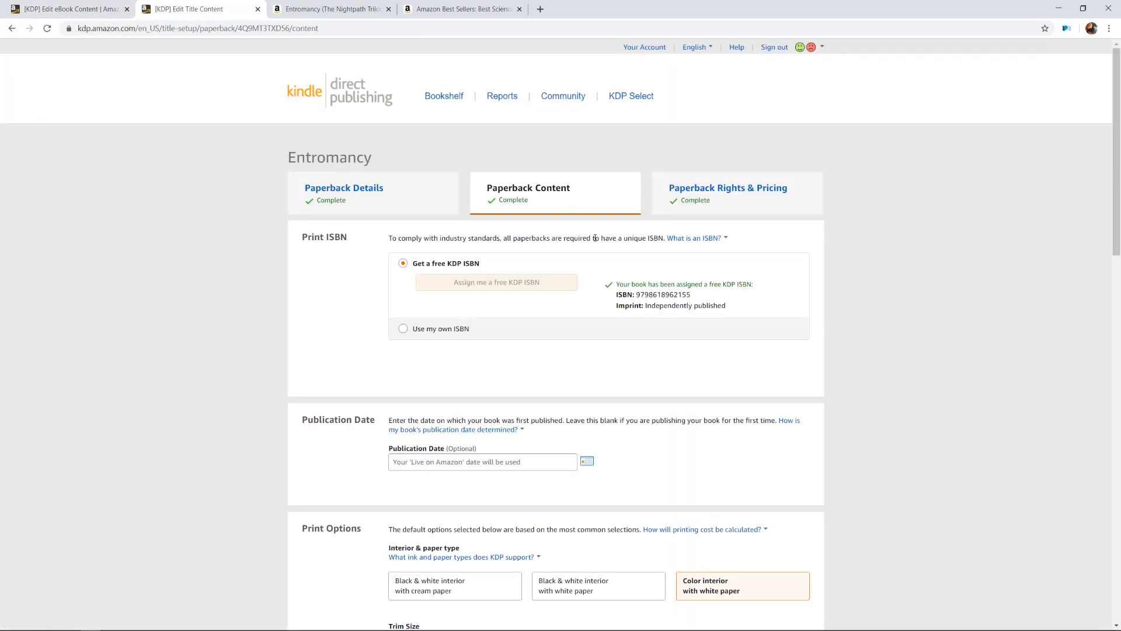
Check the eBook's file processing, and return to the paperback content page to view its print ISBN
click(44, 7)
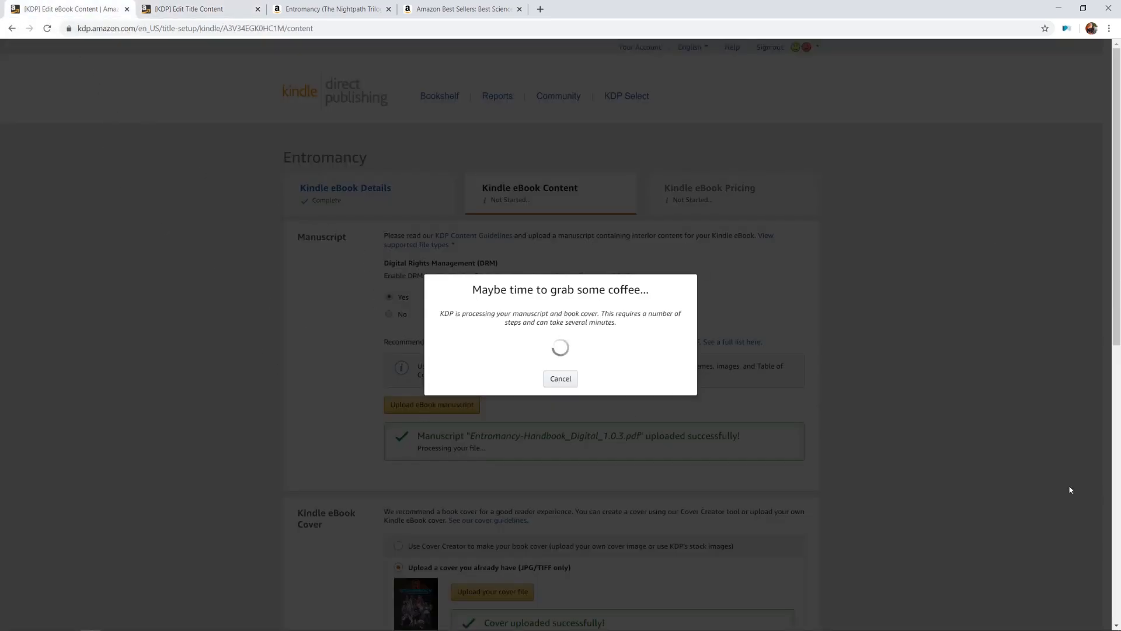
click(239, 4)
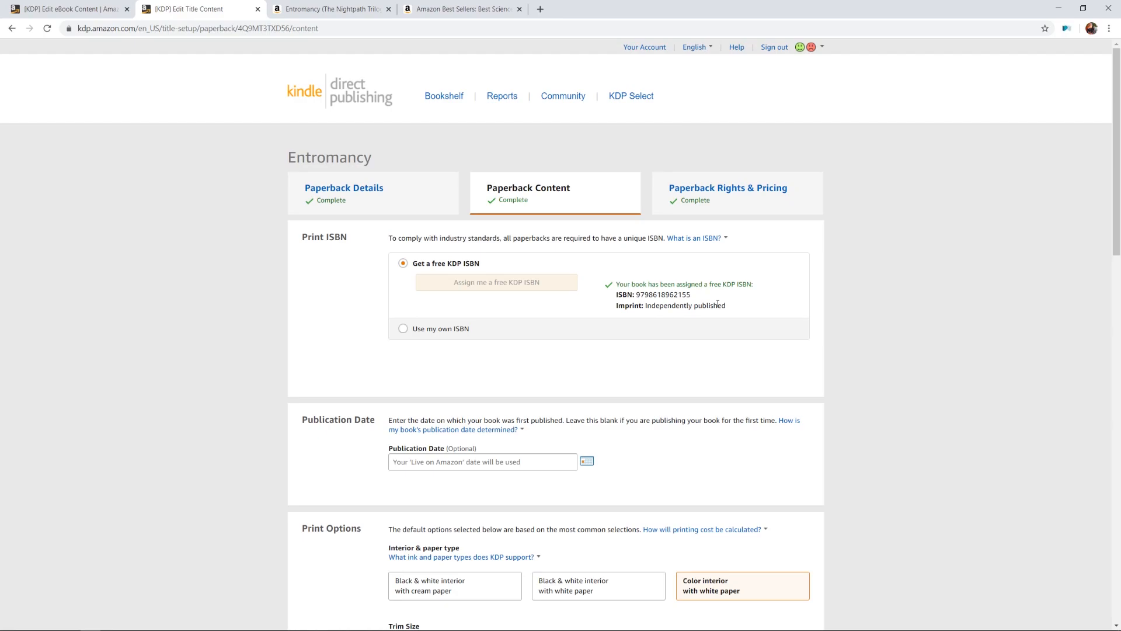
Search the web for "bowker isbn", view the Bowker Identifier Services home page, and return to the paperback content page
key(ctrl+t)
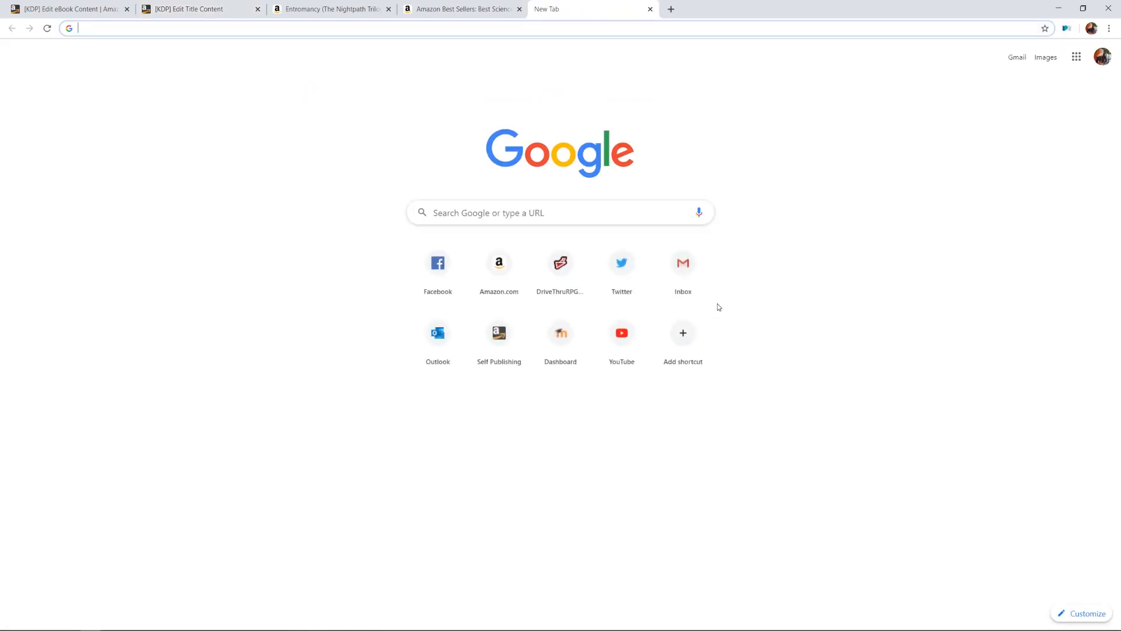
text(bo)
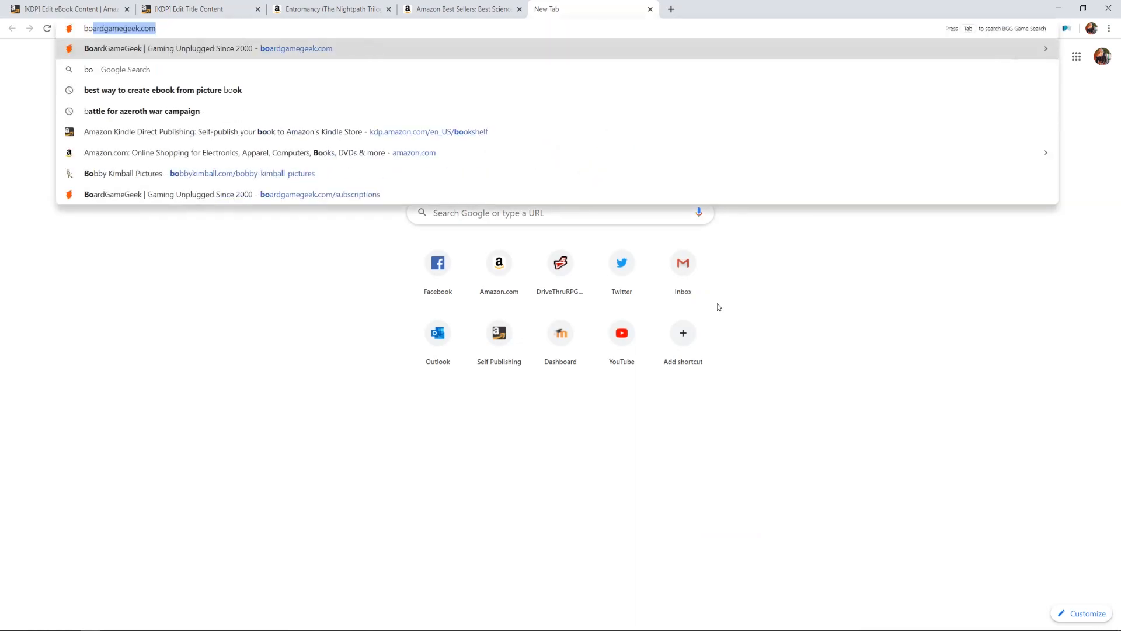
text(wker isbn)
key(Return)
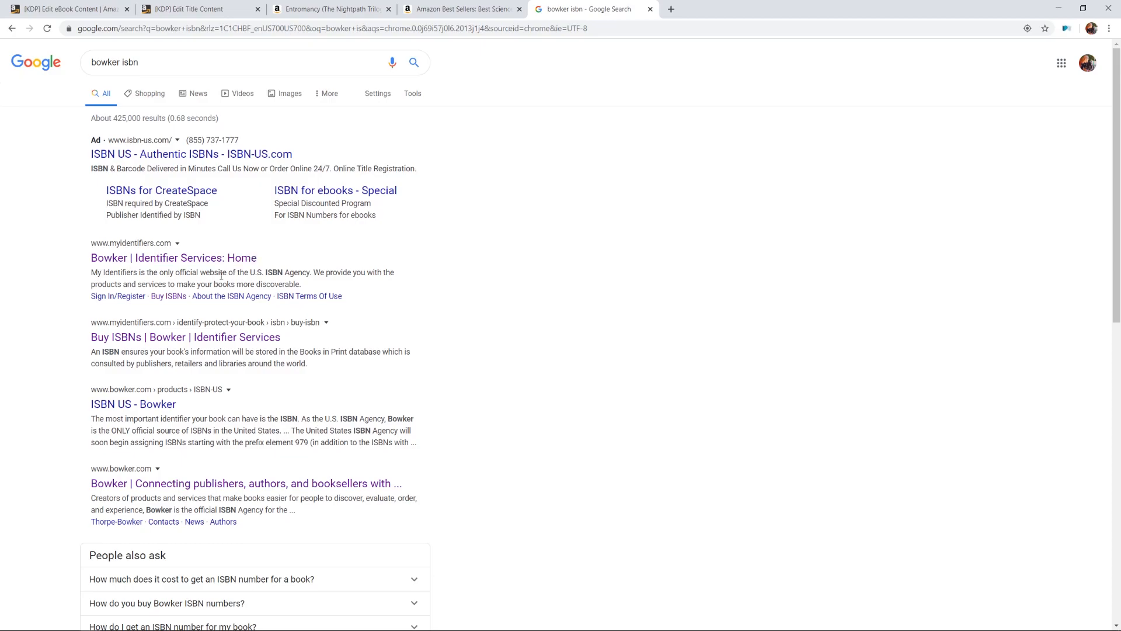
click(137, 258)
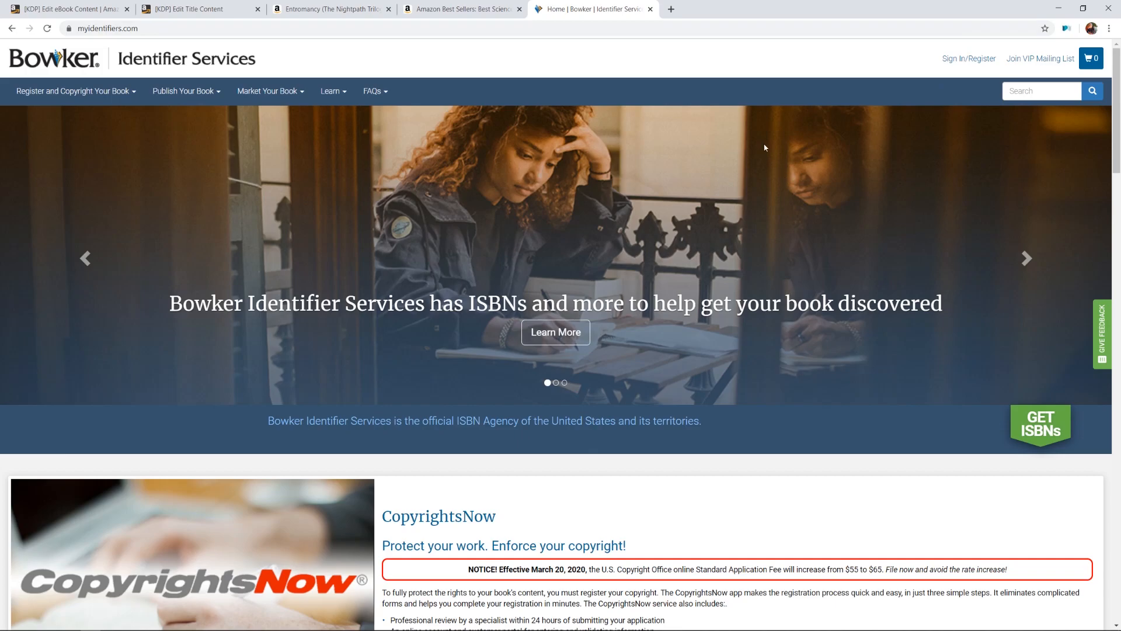
click(650, 9)
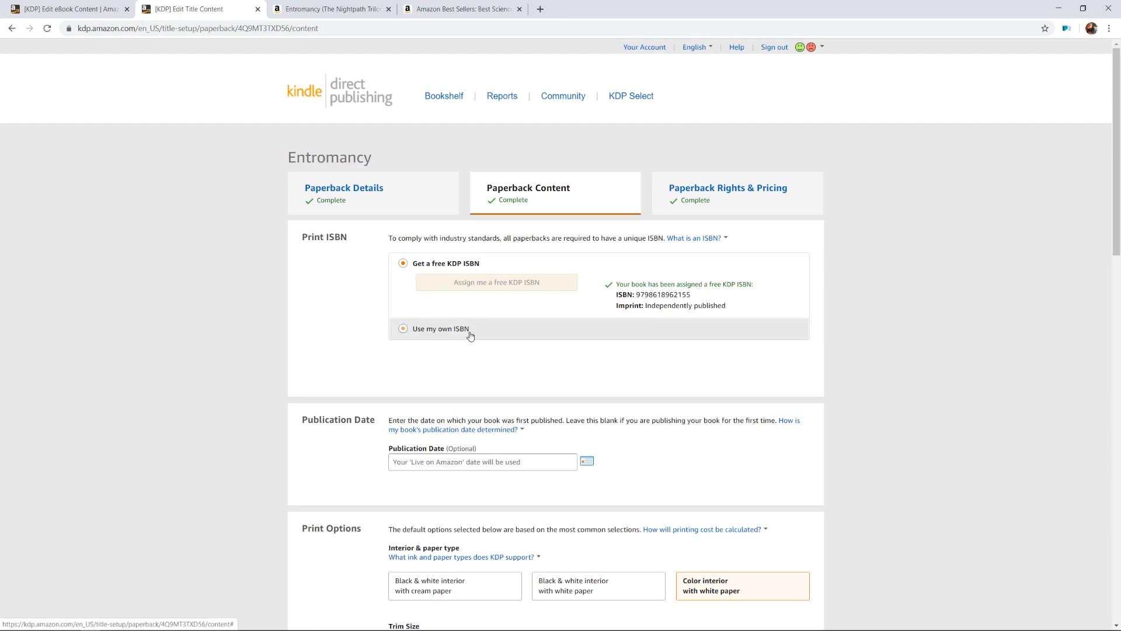
Review the paperback's print ISBN options and view the publication date calendar, leaving the date blank
scroll(226, 299, down, 1)
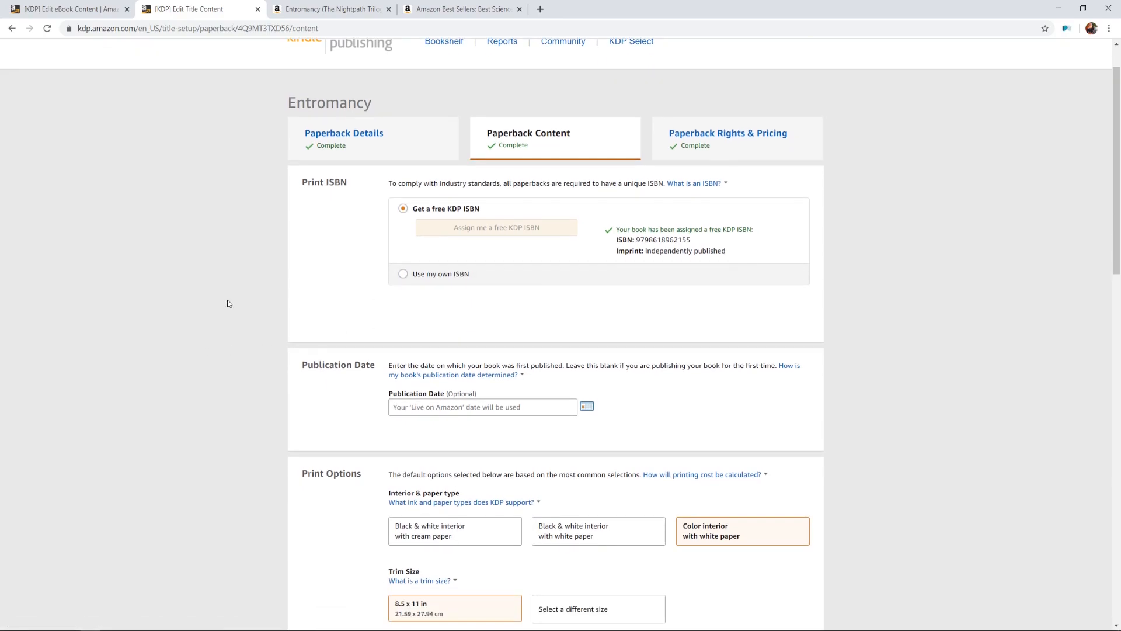
scroll(228, 304, down, 2)
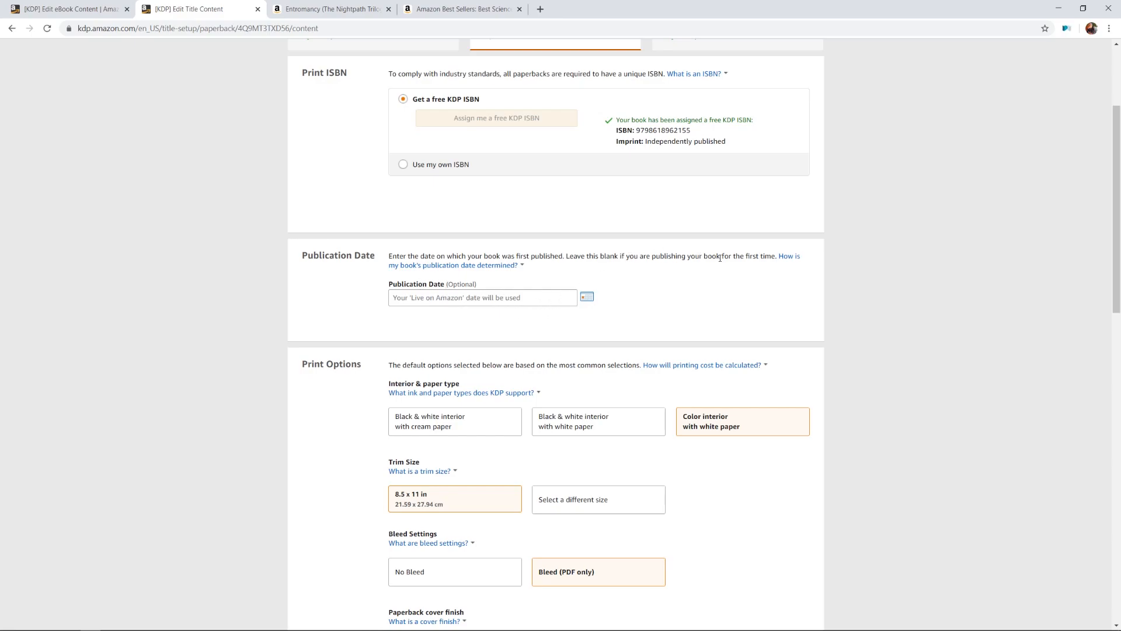
click(539, 301)
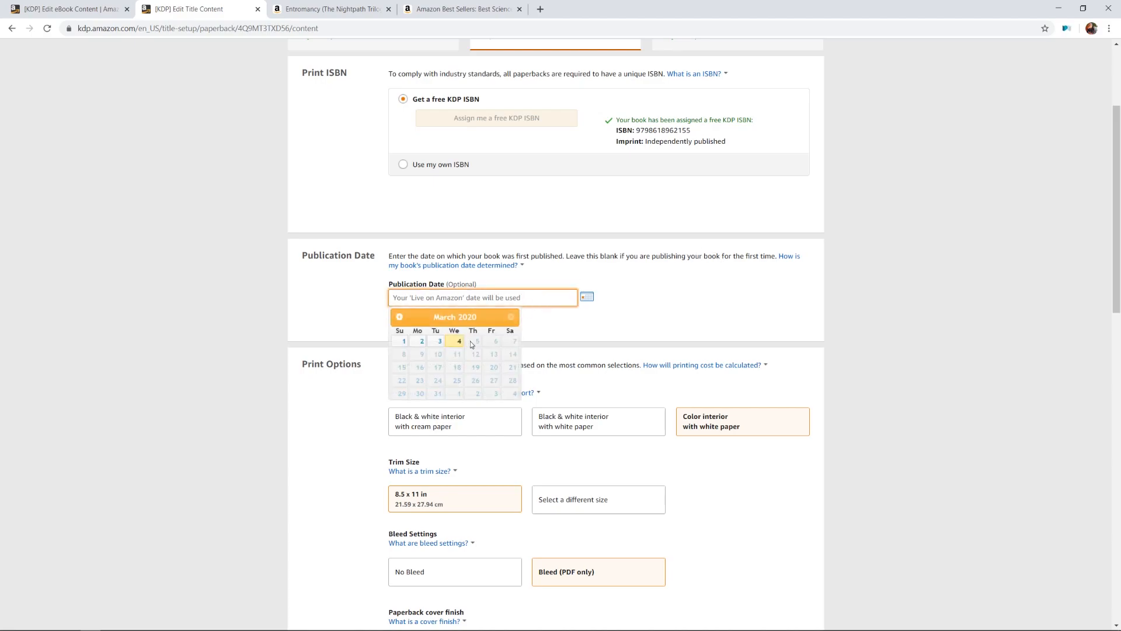
click(572, 336)
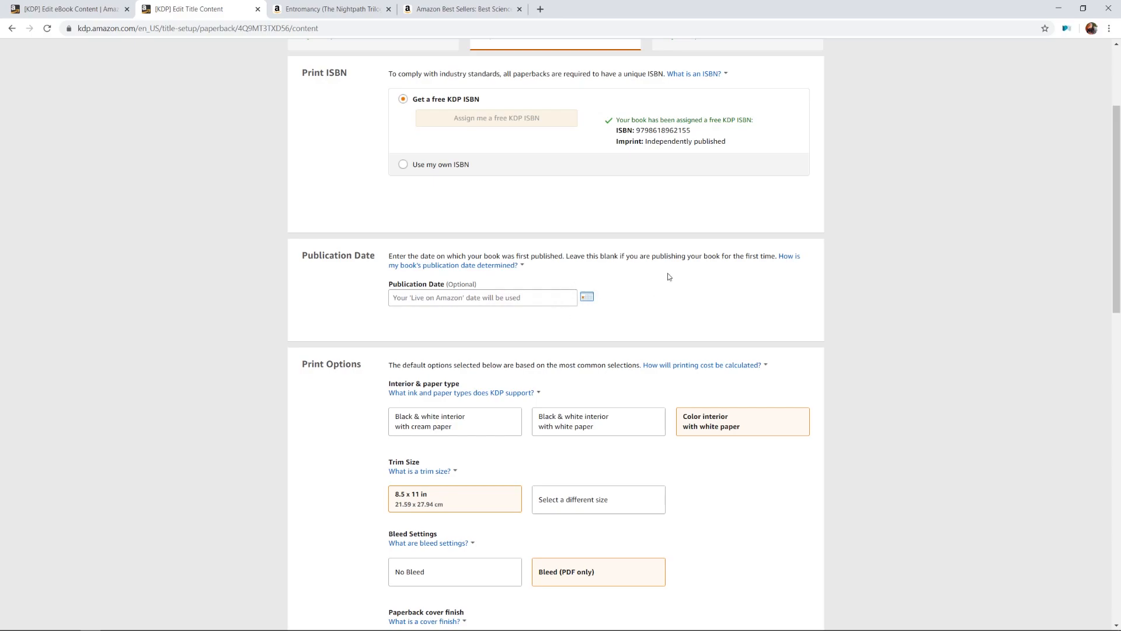
Review the paperback's print options, covering interior and paper type, trim size, bleed settings and cover finish
scroll(924, 270, down, 1)
scroll(924, 270, down, 4)
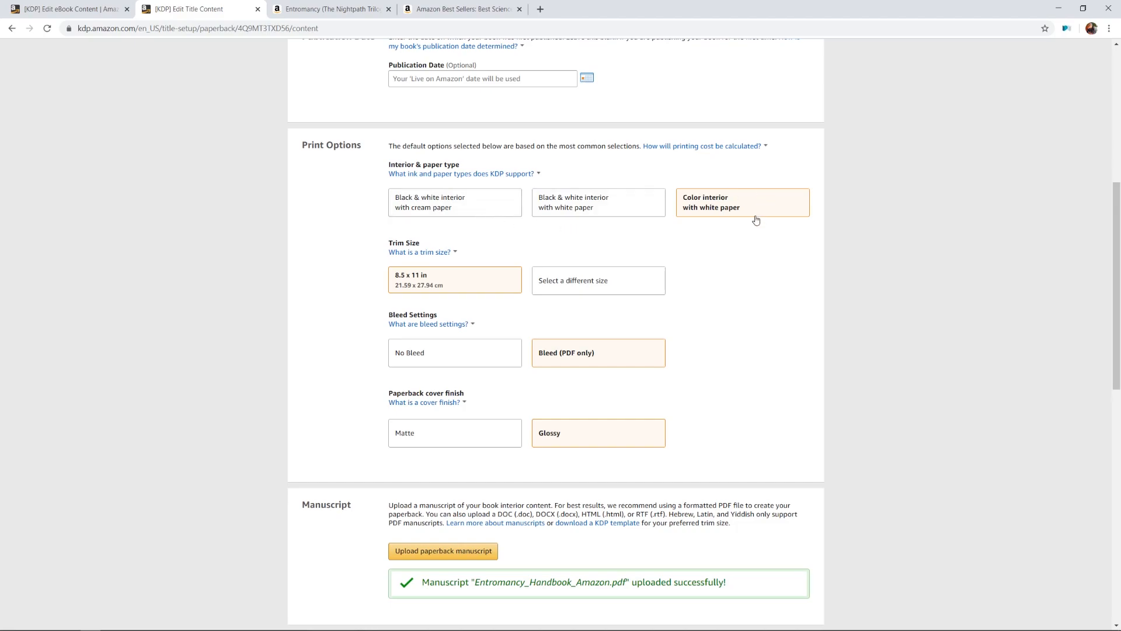
scroll(880, 281, down, 2)
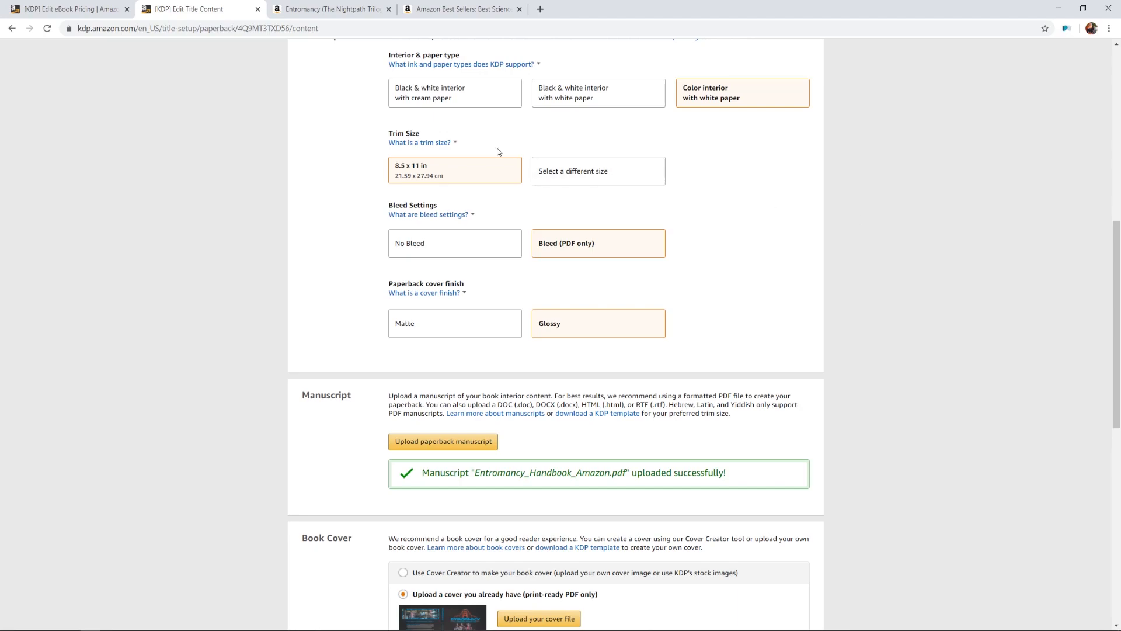
mouse_move(471, 216)
click(461, 293)
click(520, 275)
scroll(1058, 173, down, 2)
scroll(1059, 174, down, 2)
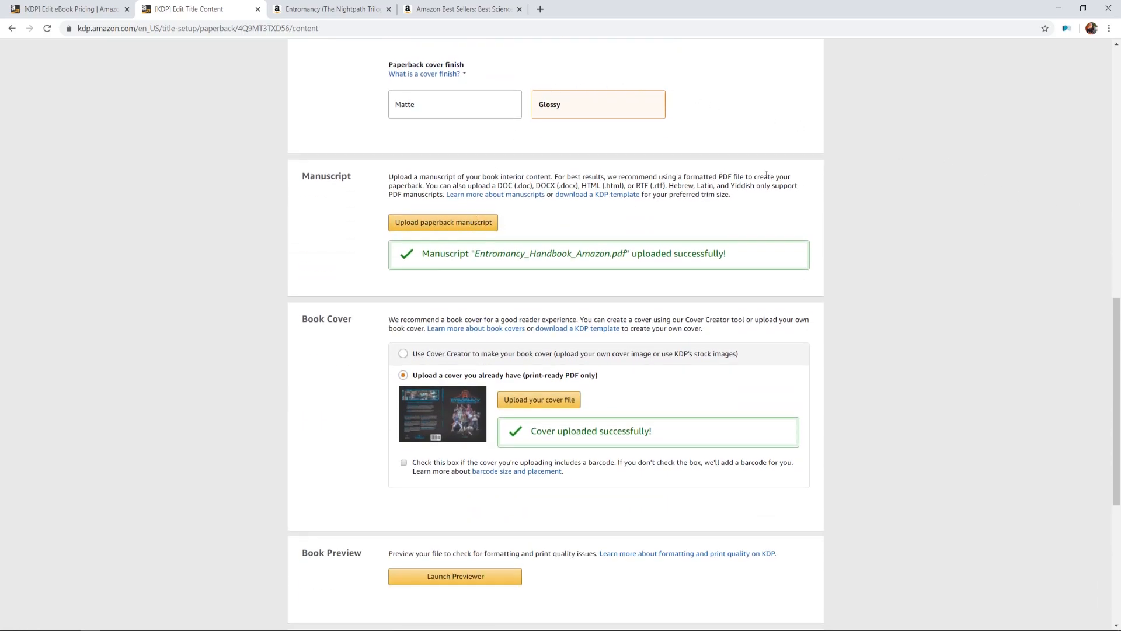
Check the paperback's manuscript, cover and barcode sections, and launch the print previewer
scroll(563, 283, down, 2)
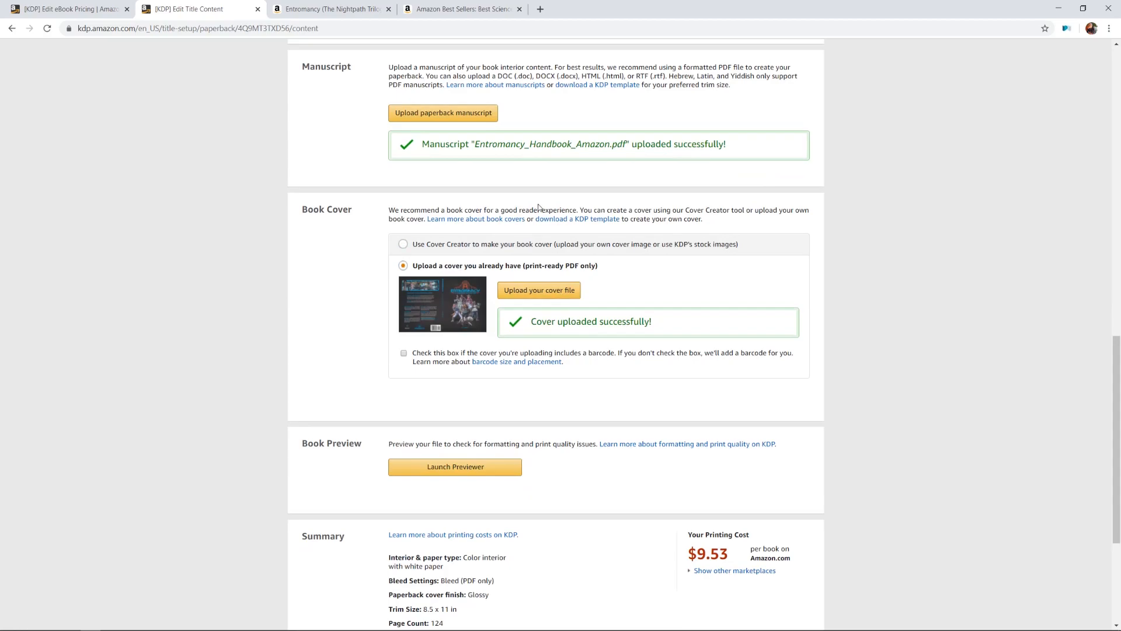
scroll(1007, 385, down, 2)
scroll(1007, 385, down, 1)
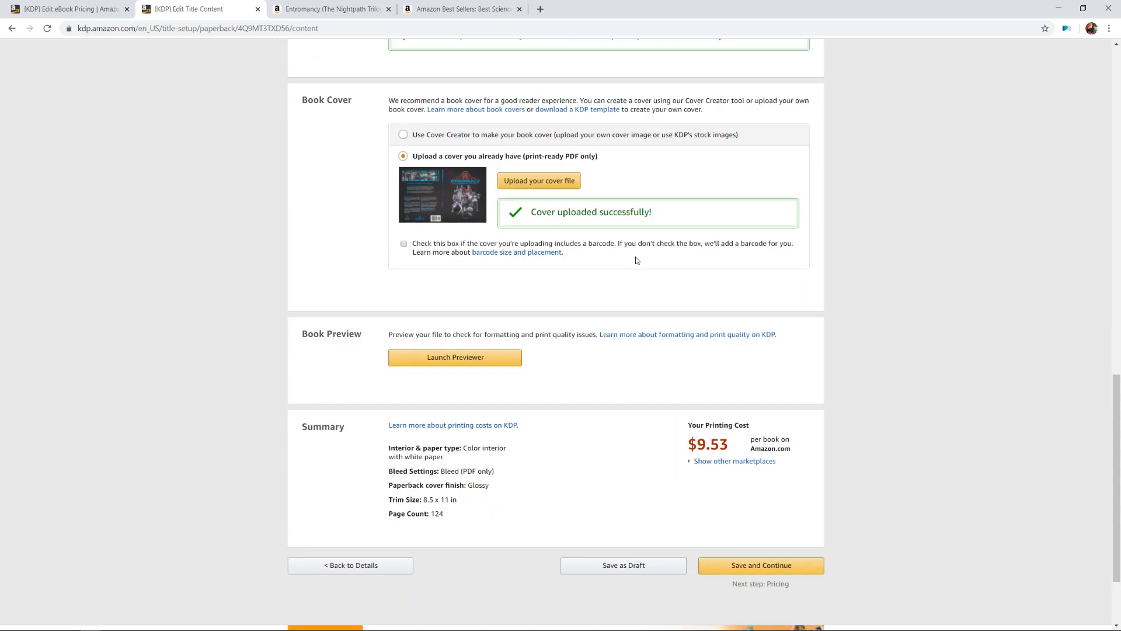
scroll(847, 290, down, 2)
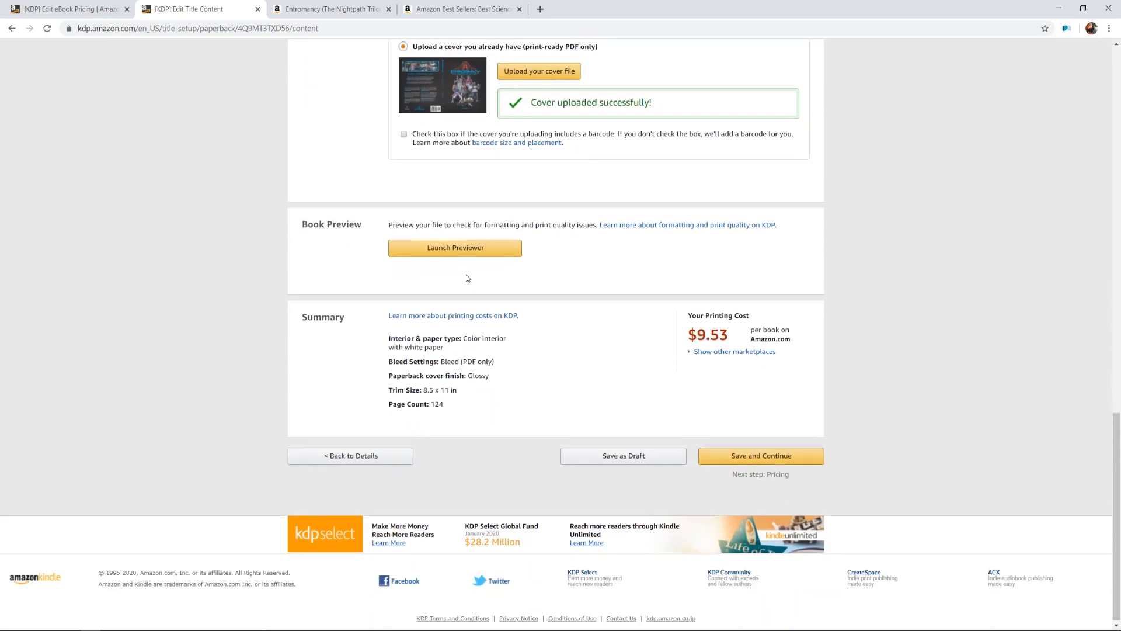
click(493, 246)
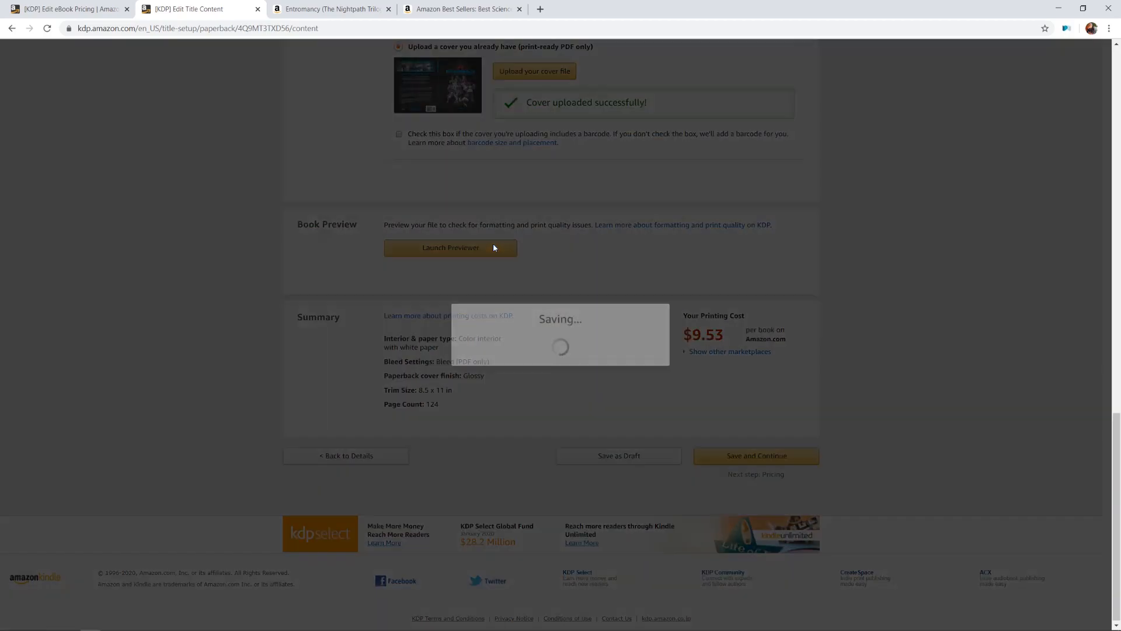
click(102, 5)
click(169, 7)
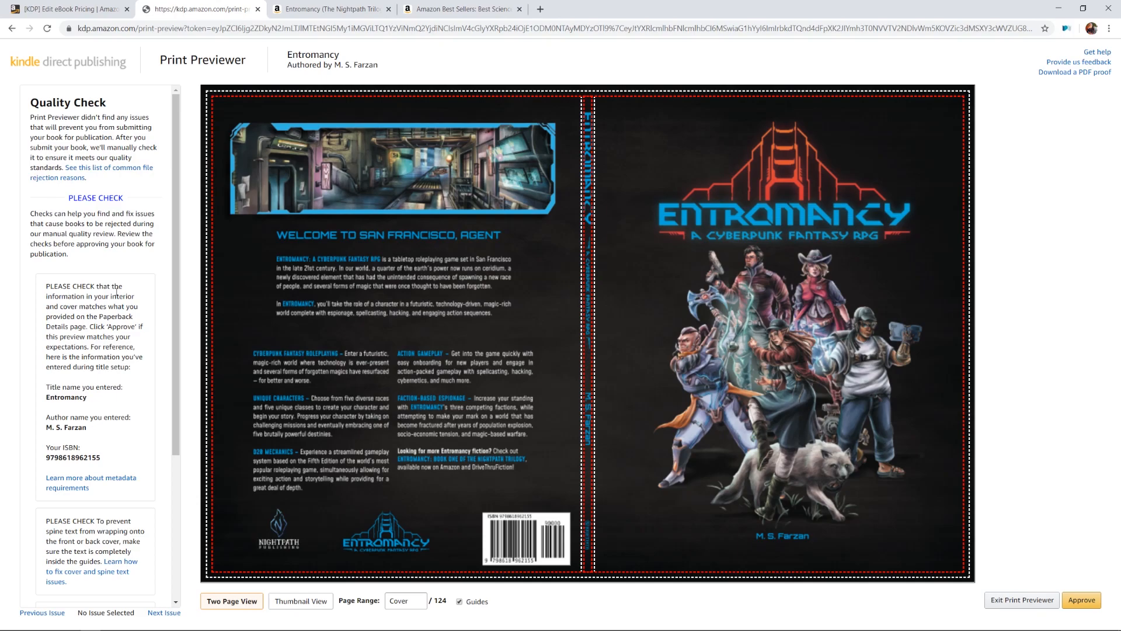
Inspect the quality check notes, the cover and first pages, and all interior pages in thumbnail view
scroll(117, 290, down, 2)
scroll(117, 292, up, 2)
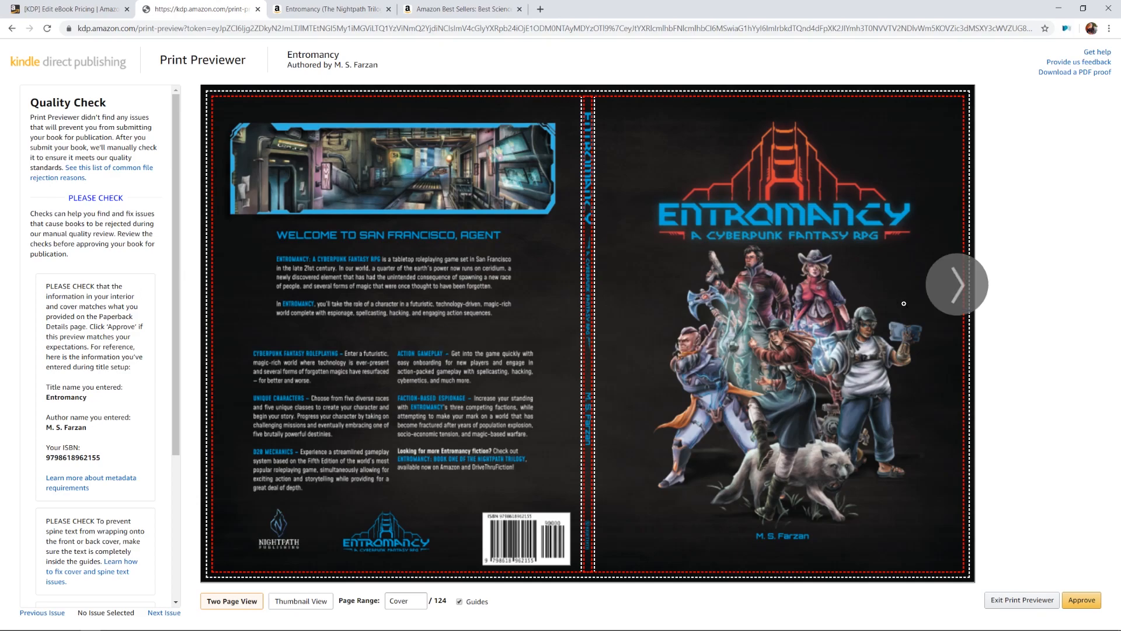
click(952, 302)
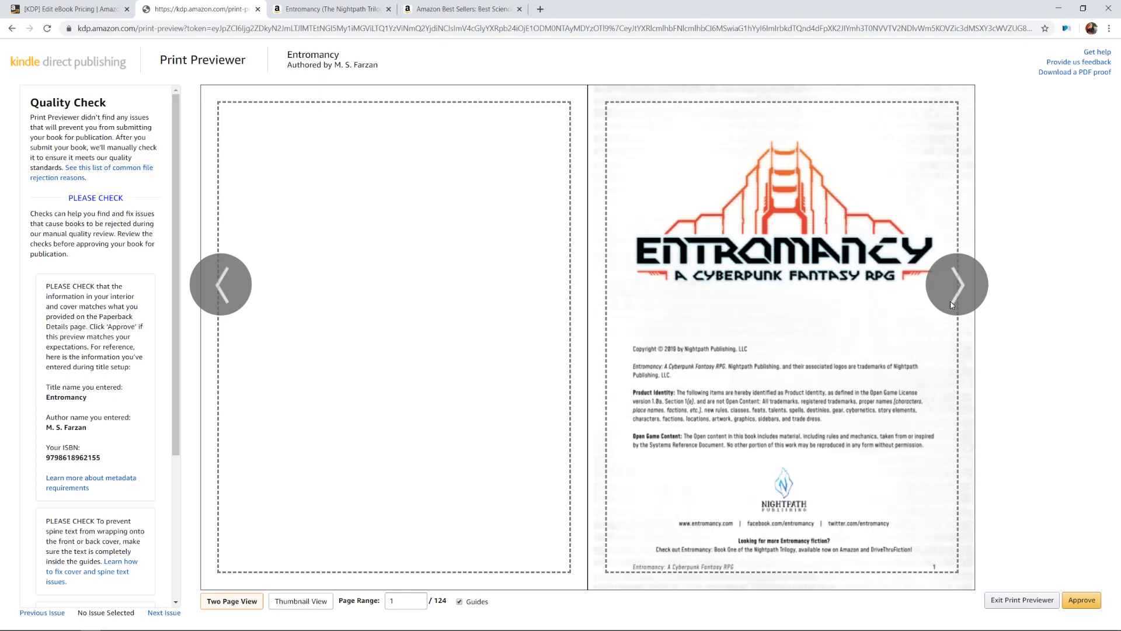
click(952, 301)
click(328, 603)
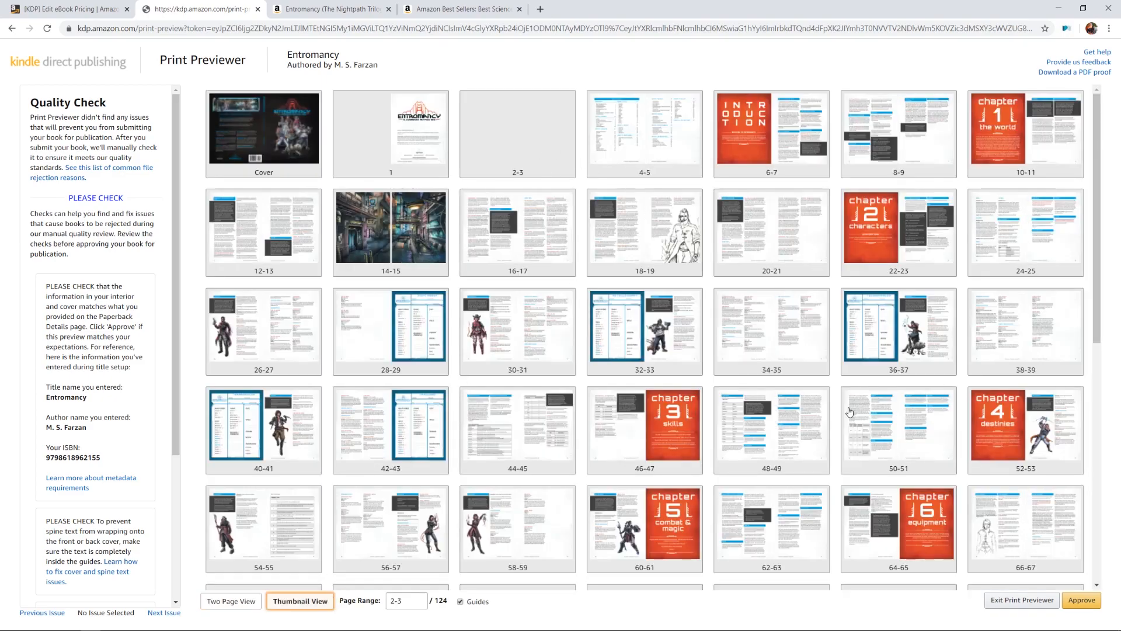
scroll(853, 411, down, 8)
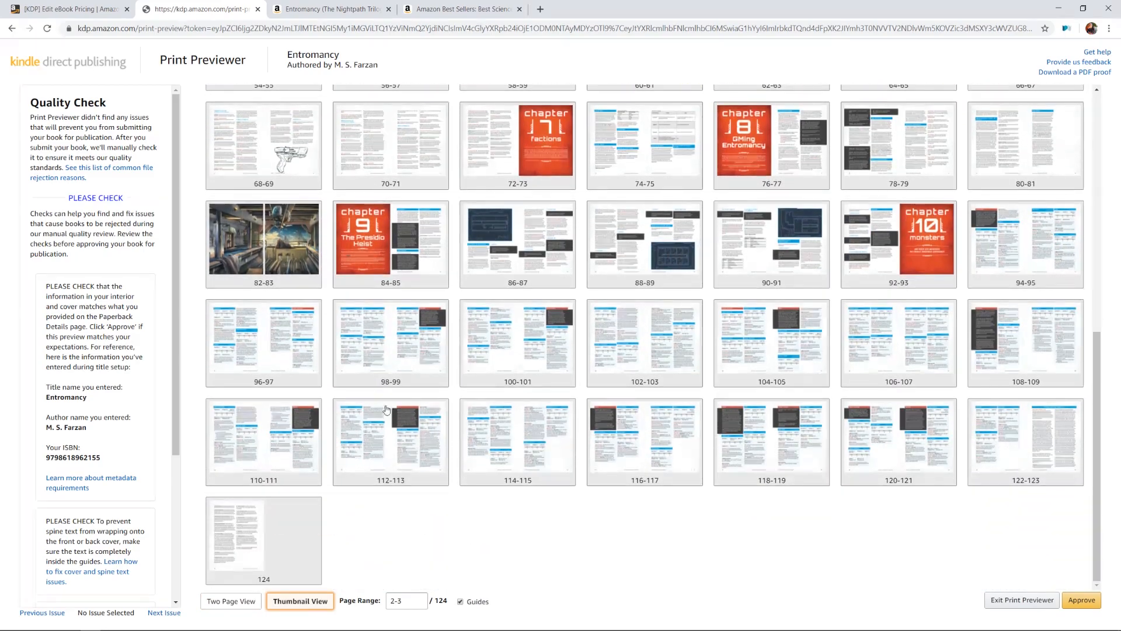
scroll(409, 545, up, 4)
scroll(409, 545, up, 3)
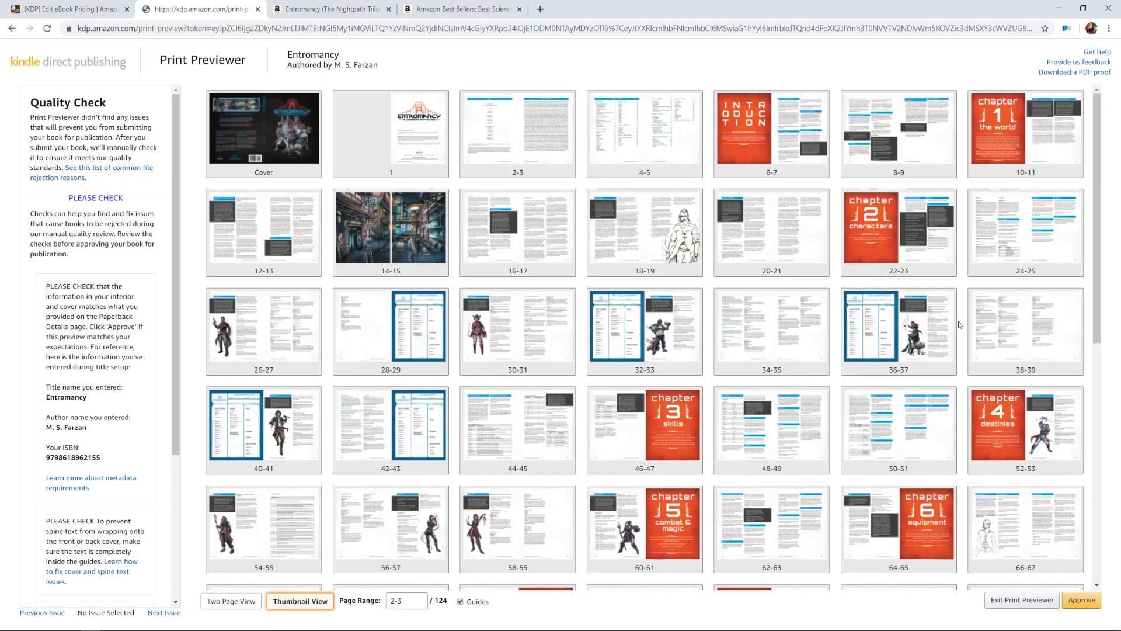
Approve the paperback's print preview and check the printing summary on the content page
click(1085, 602)
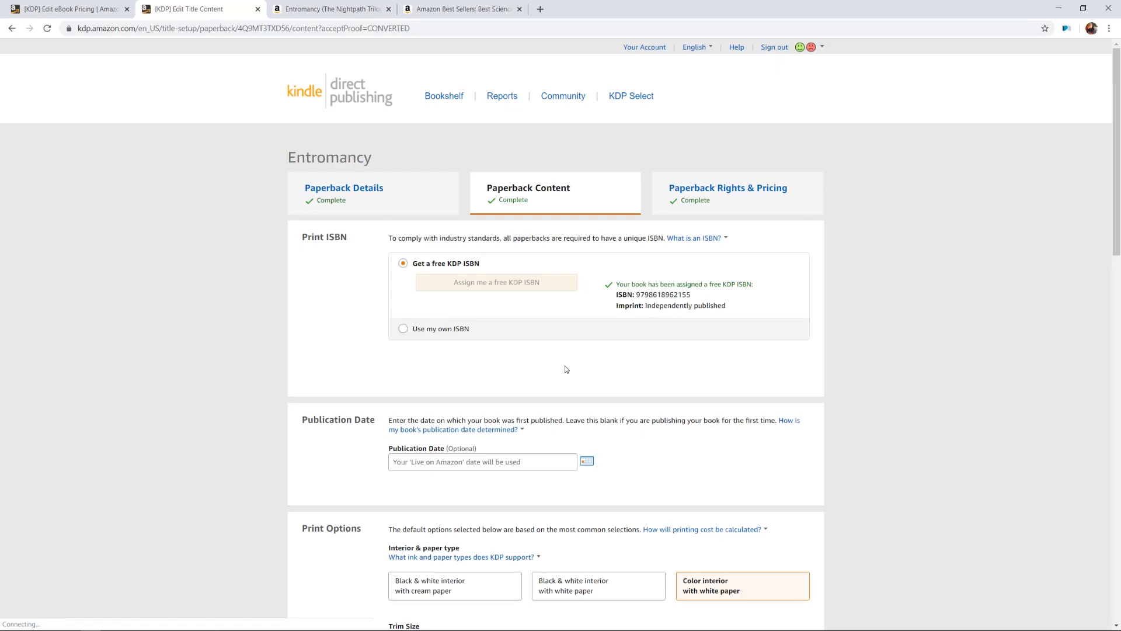
scroll(565, 370, down, 18)
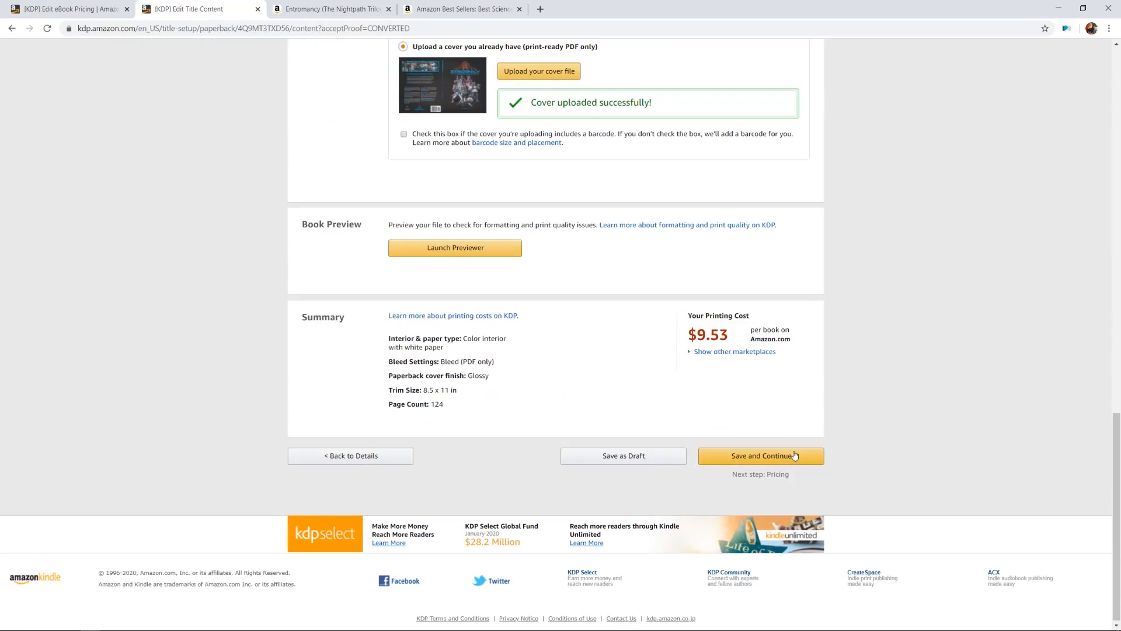
scroll(851, 431, up, 18)
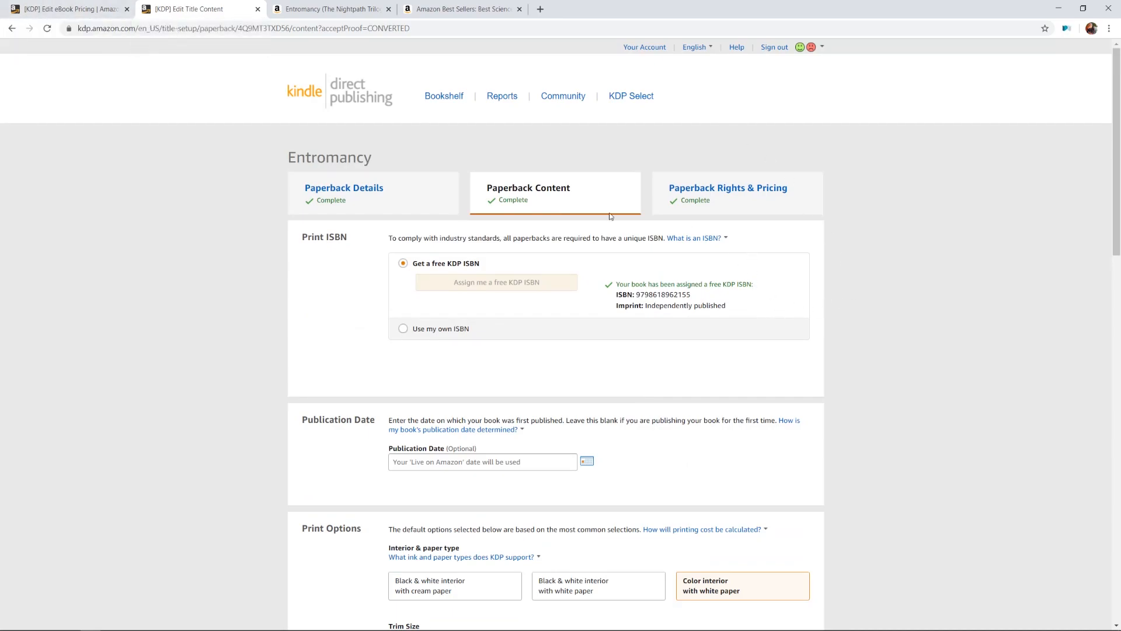
Compare the KDP Select enrollment section of the eBook pricing page with the novel's Kindle listing on Amazon
key(ctrl+shift+Tab)
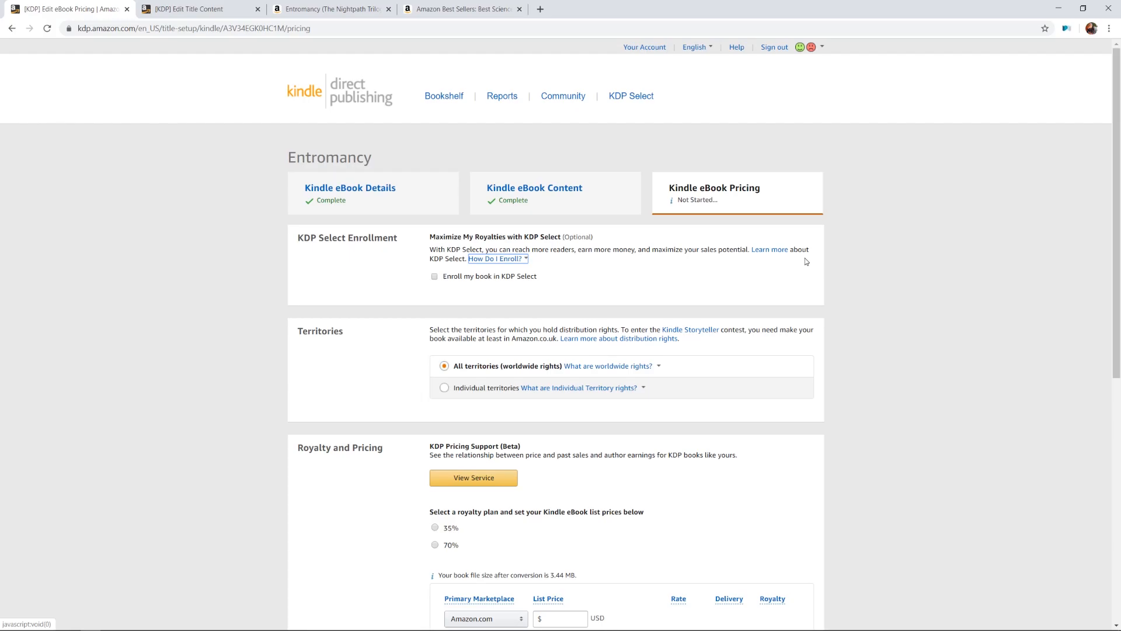
click(357, 9)
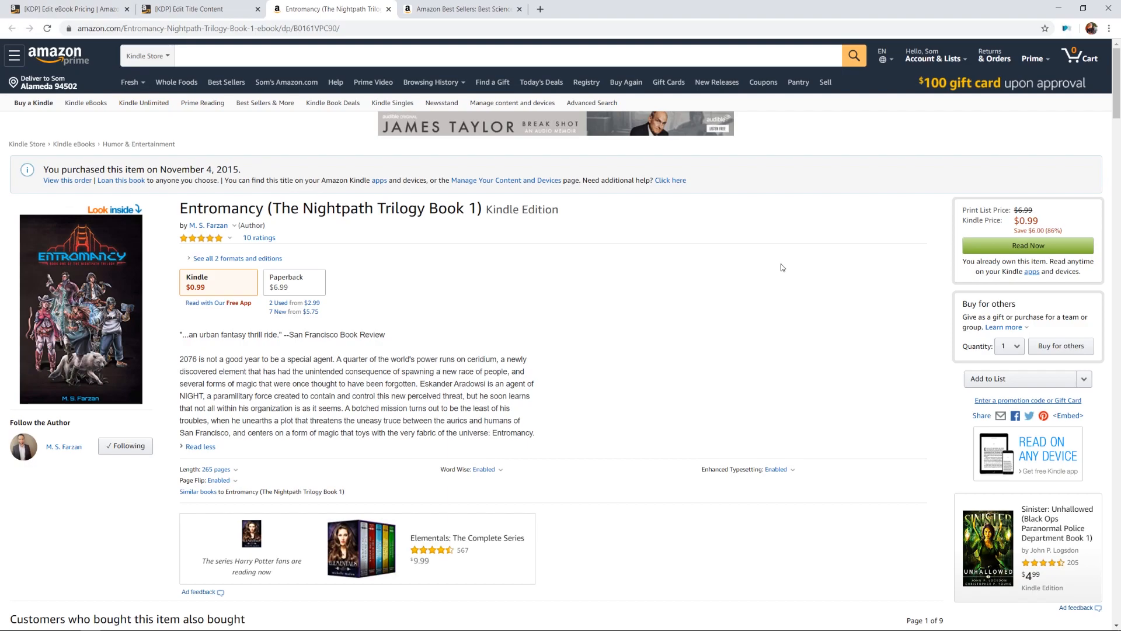
click(115, 4)
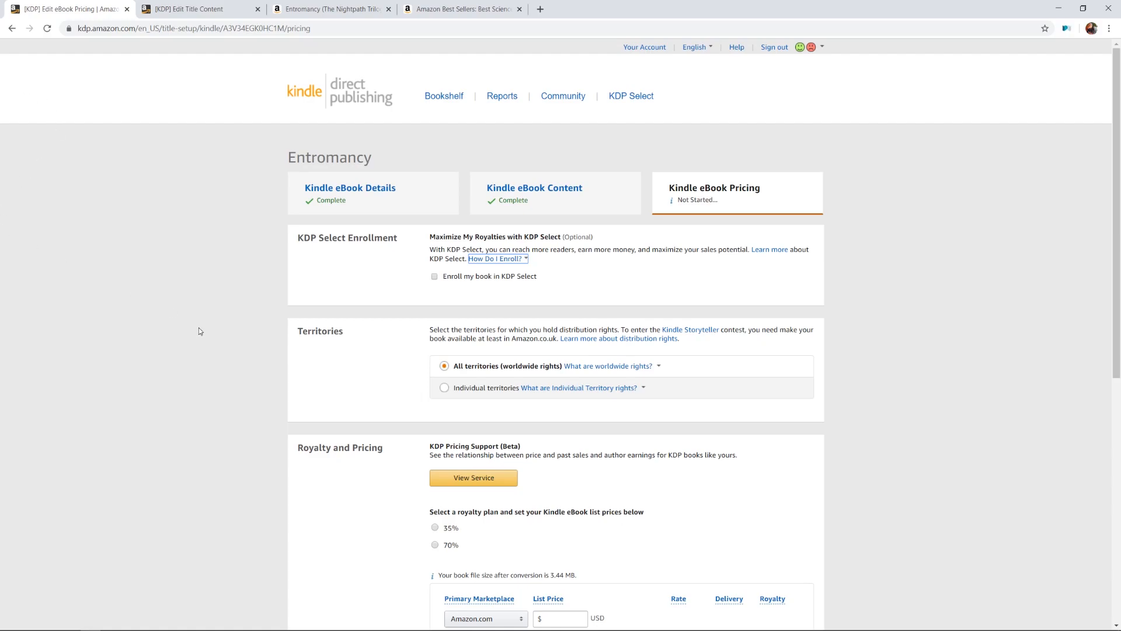
Compare the 35% and 70% royalty plans for the eBook and select 70%, keeping worldwide rights for all territories
scroll(215, 316, down, 2)
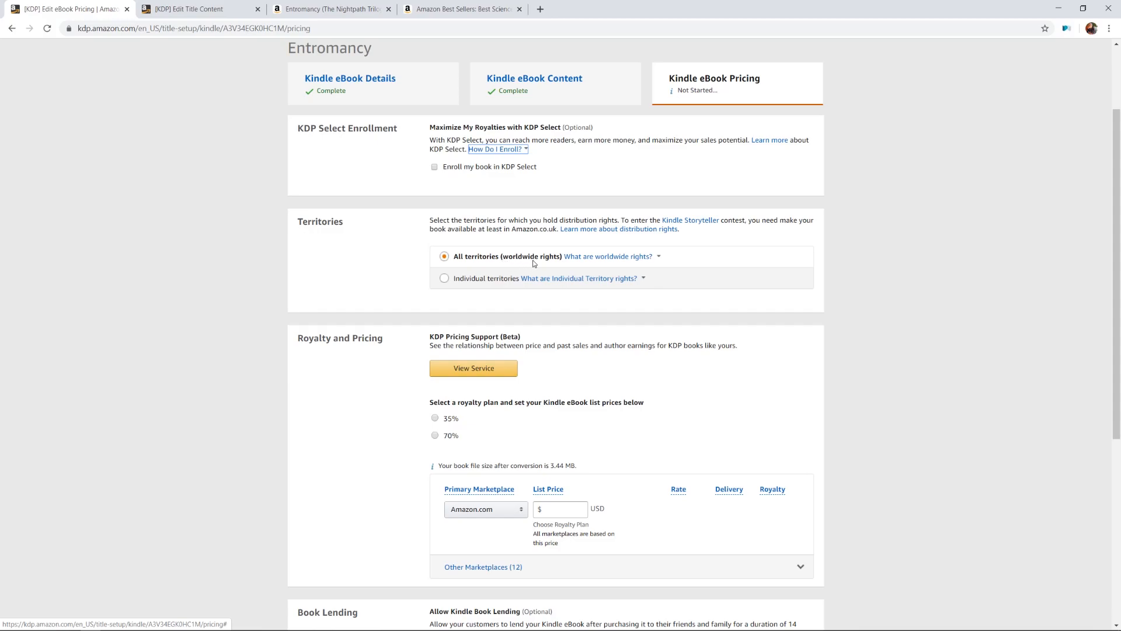
scroll(987, 257, down, 1)
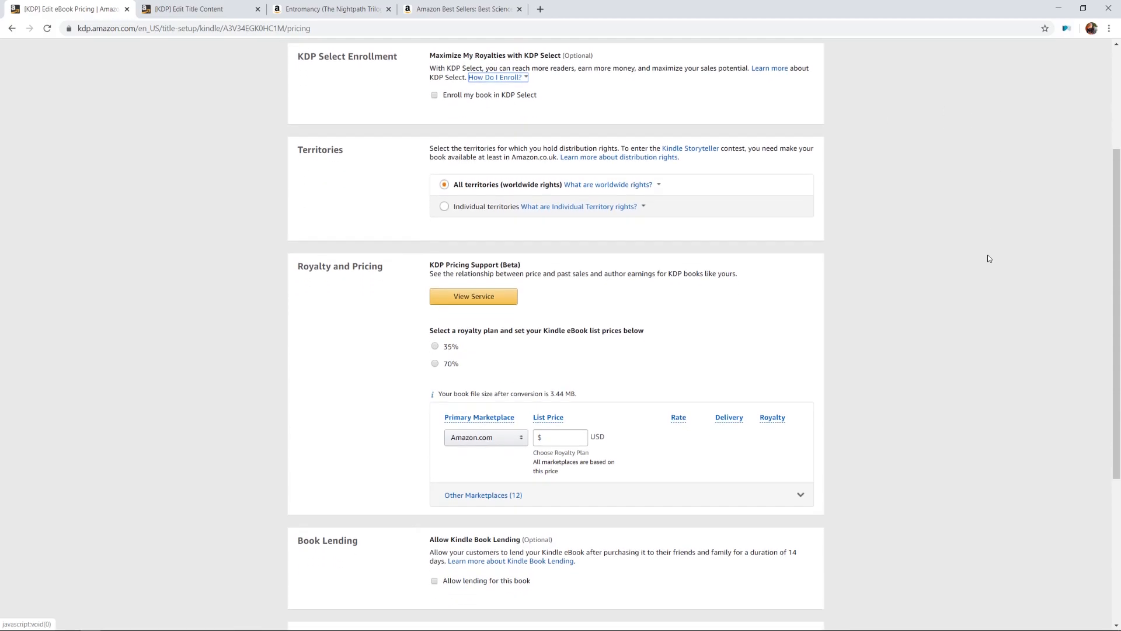
scroll(987, 258, down, 2)
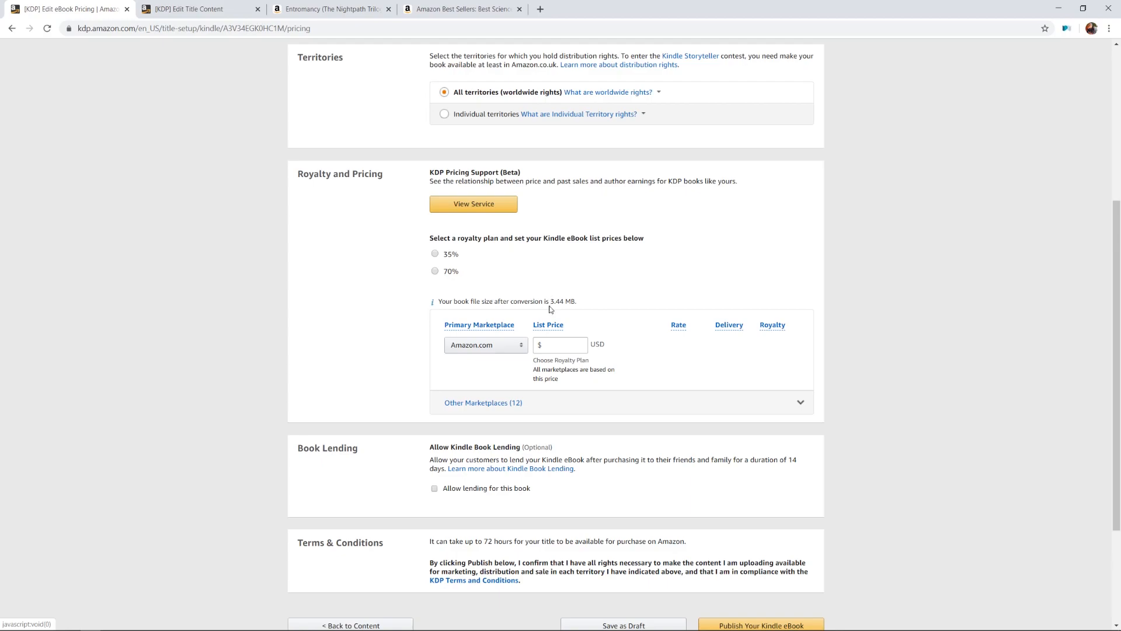
click(564, 345)
click(456, 272)
click(548, 325)
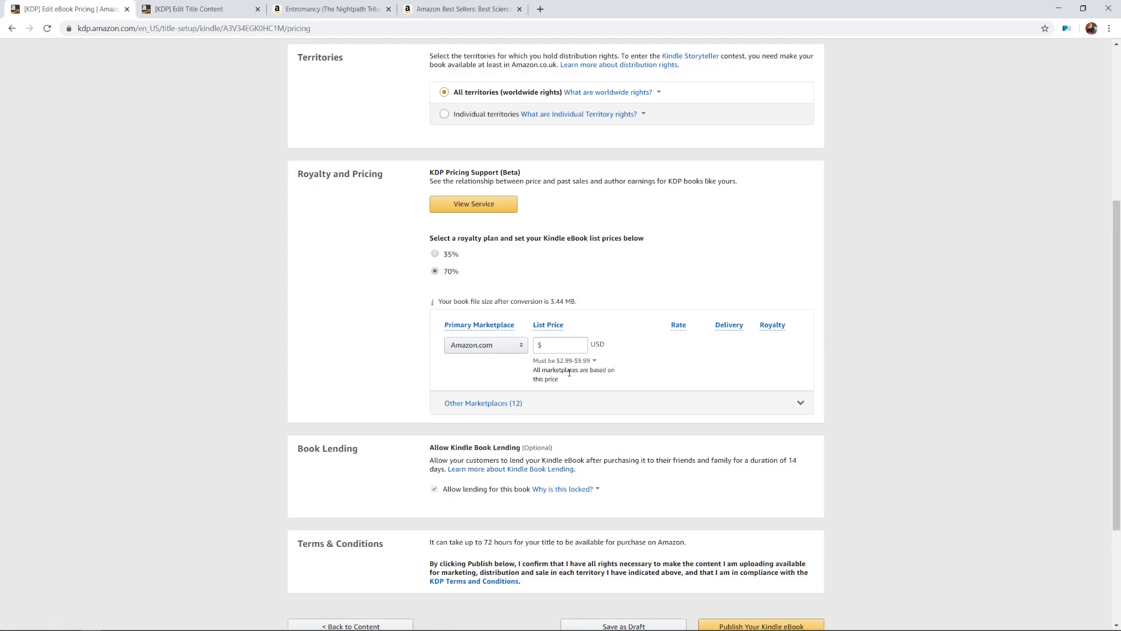
click(450, 257)
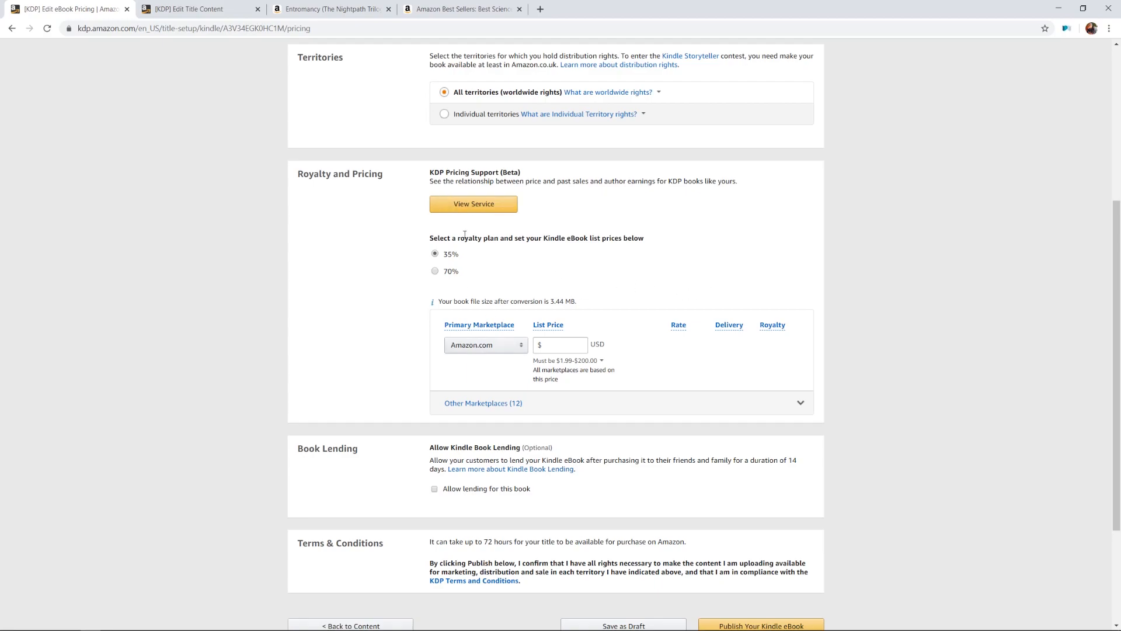
click(454, 273)
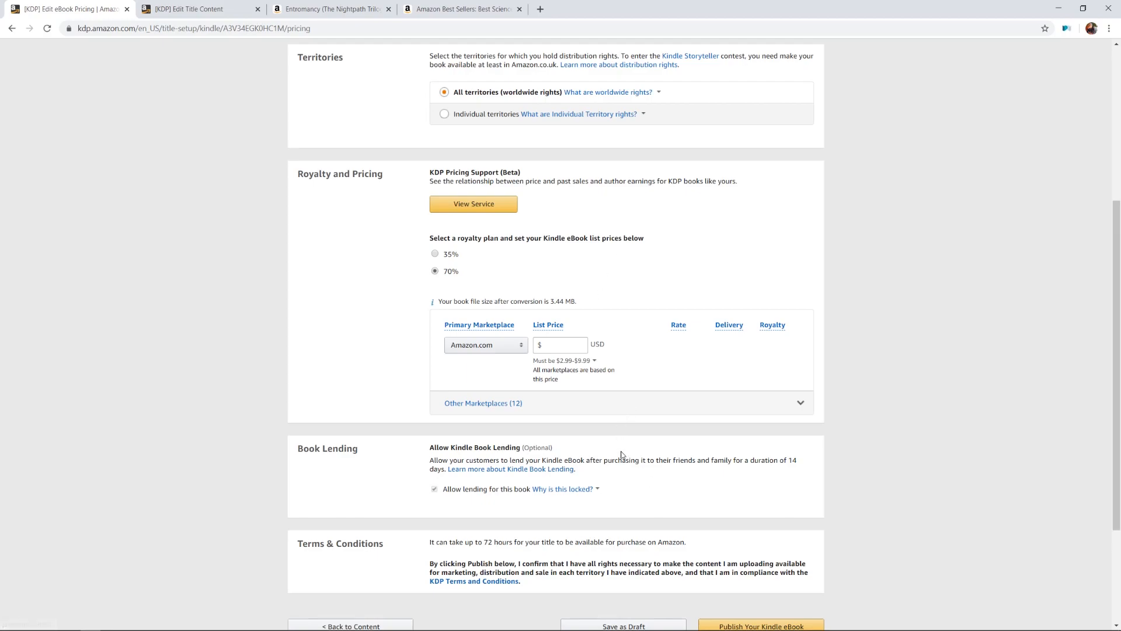
scroll(616, 464, down, 1)
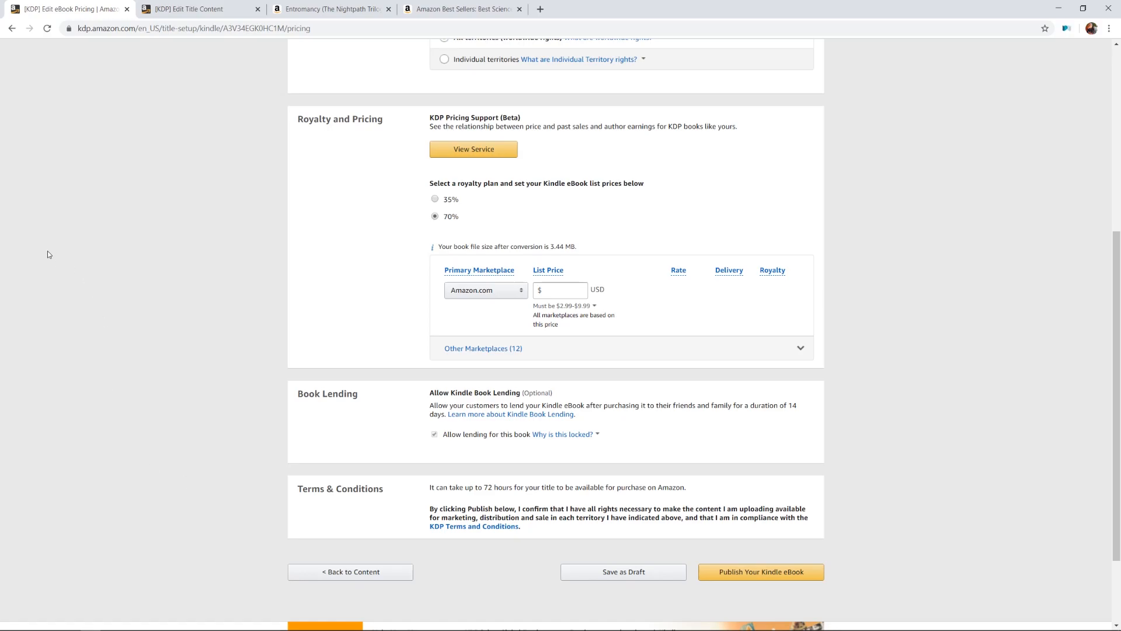
Compare the eBook pricing page with the paperback content page, examining the paperback's print options, manuscript and book cover sections
click(153, 8)
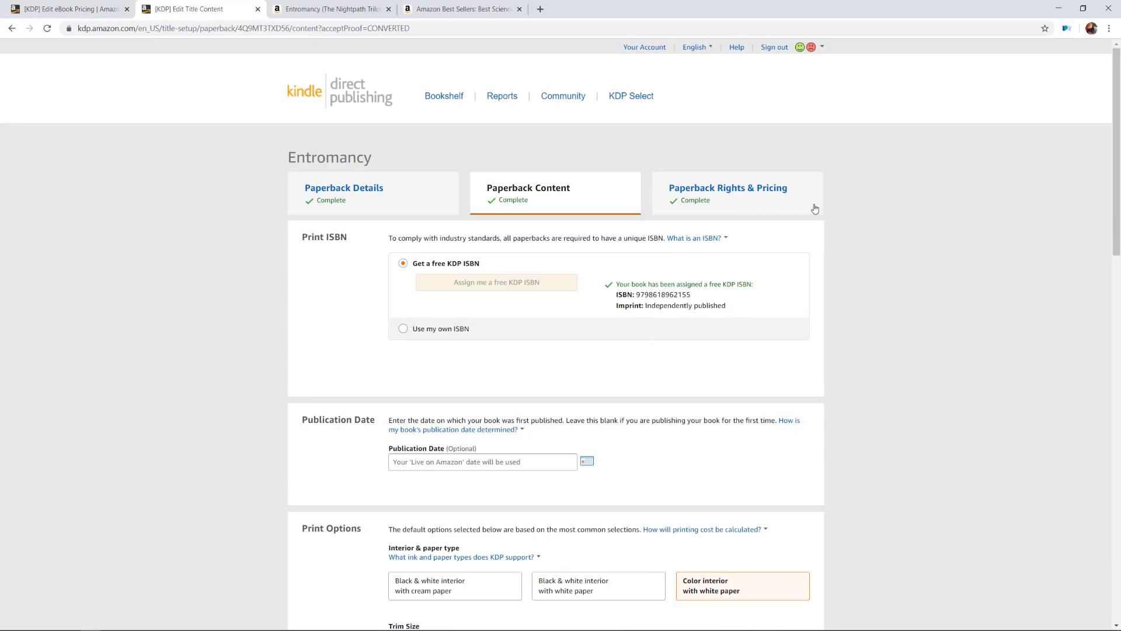
click(71, 3)
scroll(175, 176, up, 5)
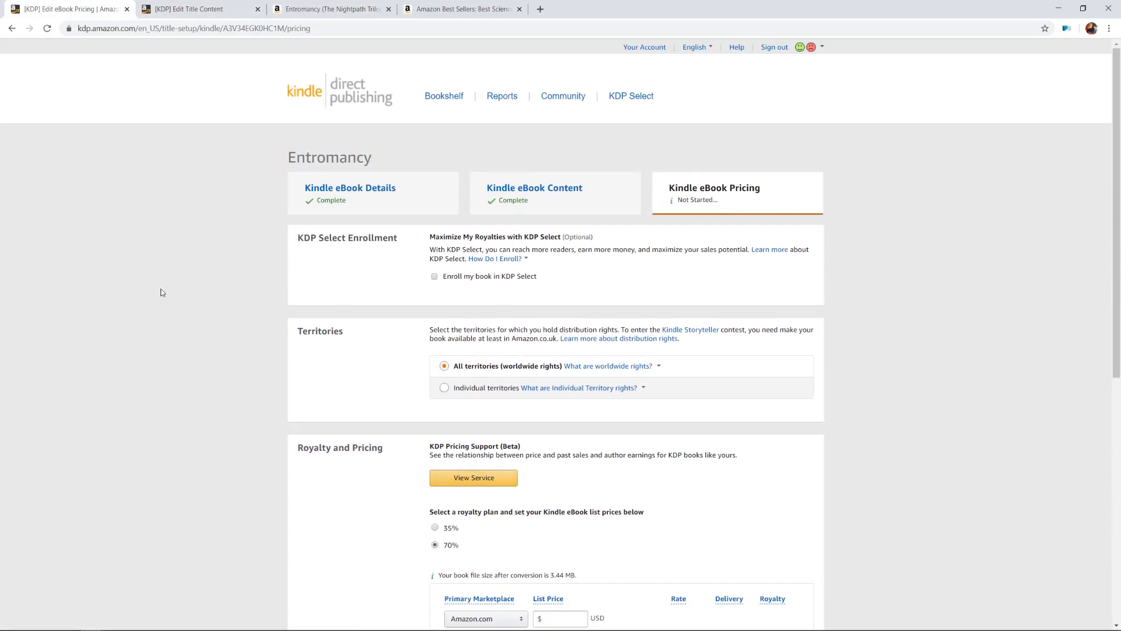
click(222, 8)
scroll(251, 321, down, 7)
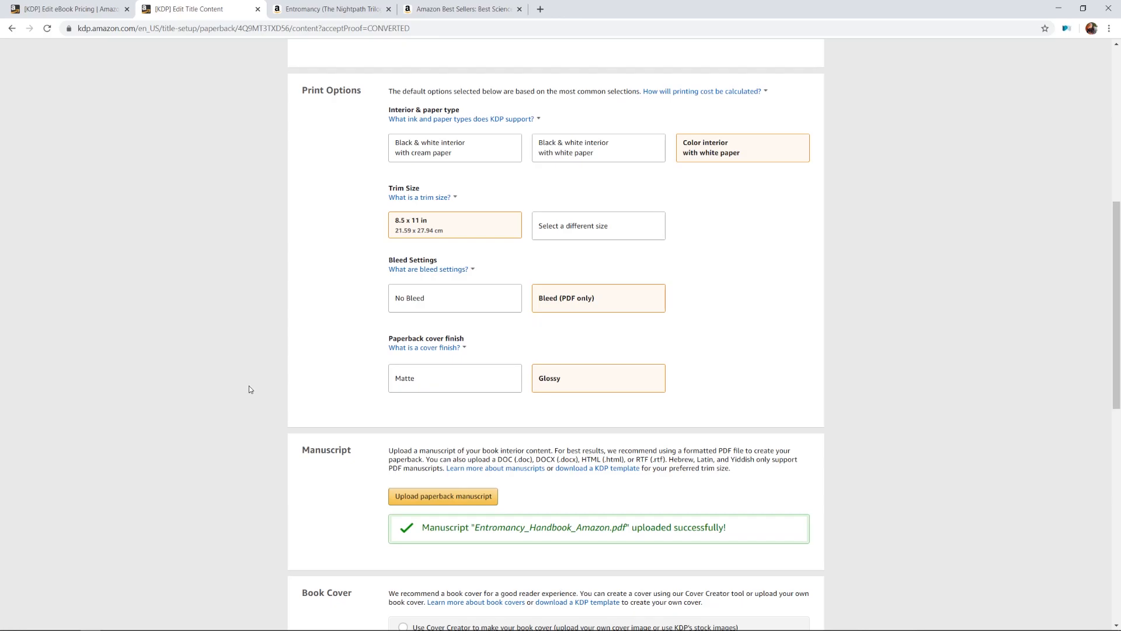
scroll(249, 389, down, 5)
scroll(267, 403, up, 2)
scroll(268, 402, up, 3)
scroll(271, 416, down, 6)
scroll(274, 431, up, 3)
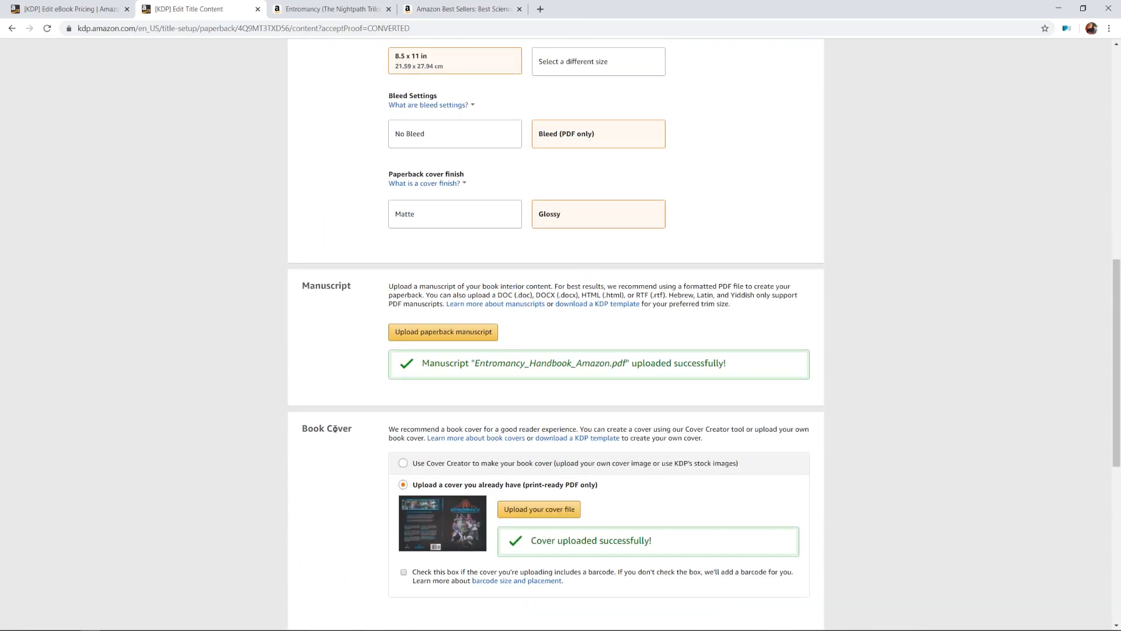
Revisit the eBook pricing page and view the Entromancy novel's Kindle listing on Amazon
click(93, 3)
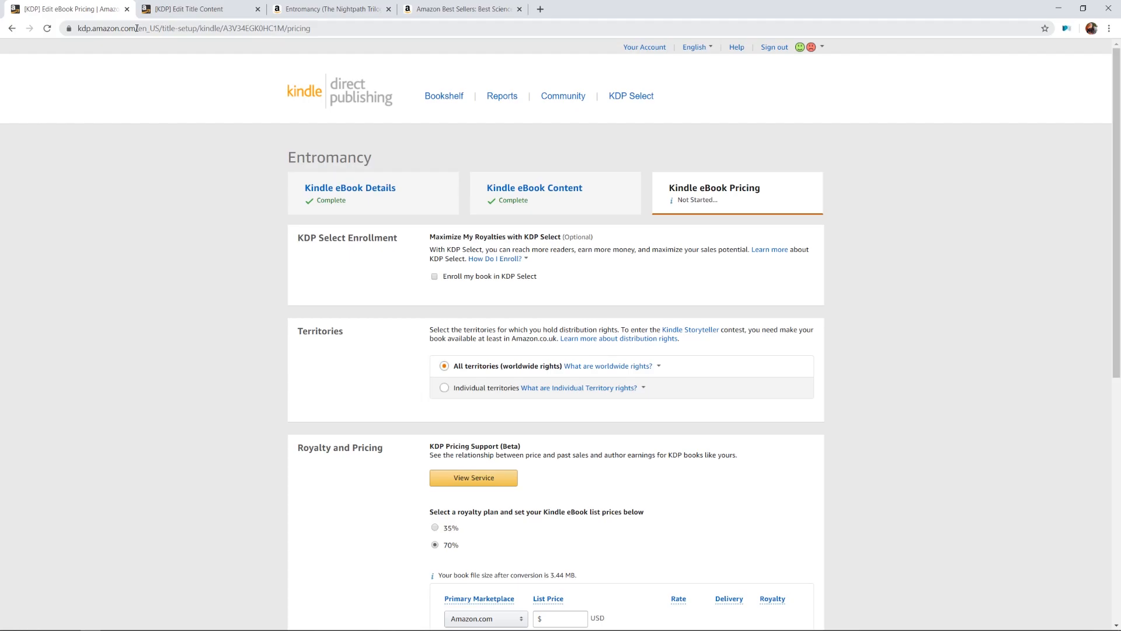
click(330, 9)
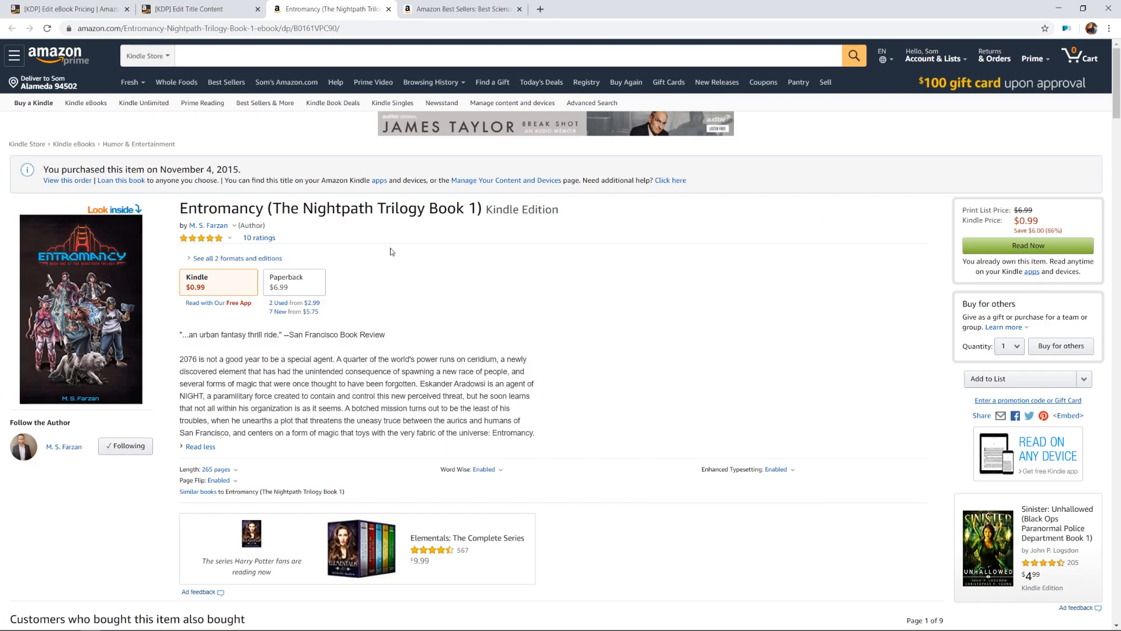